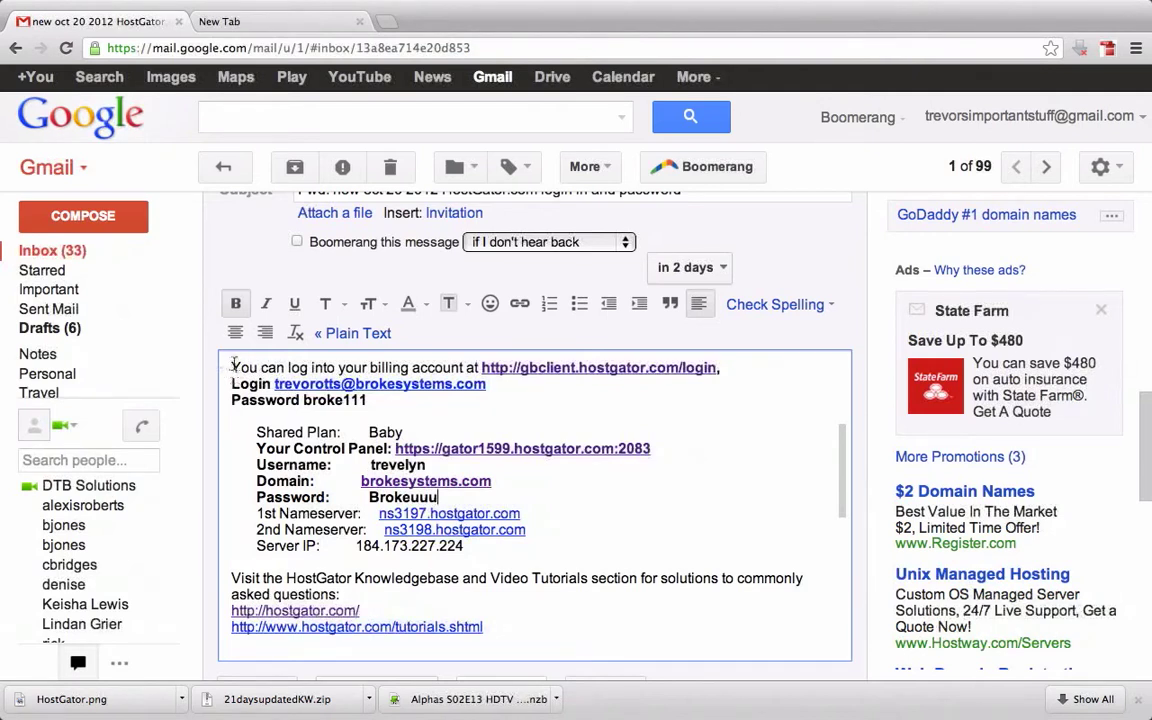
# Select the billing login, password and Shared Plan lines in the email body to review them
pyautogui.tripleClick(231, 366)
pyautogui.moveTo(322, 380); pyautogui.dragTo(413, 411)
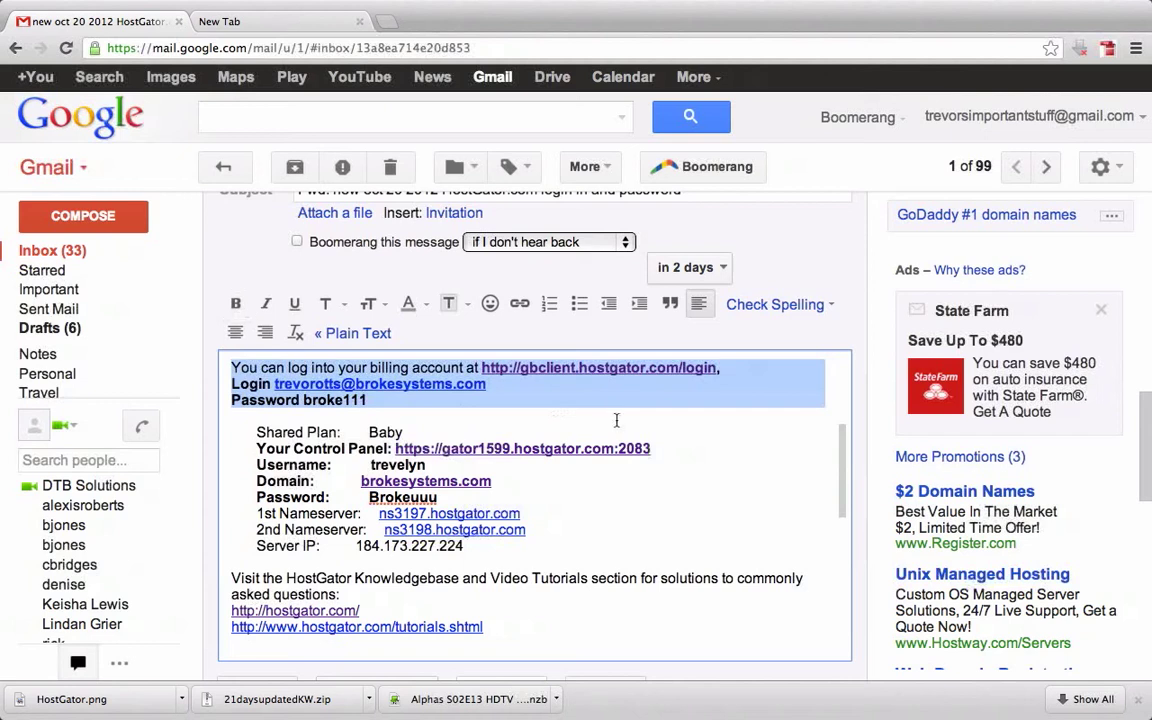
pyautogui.click(730, 368)
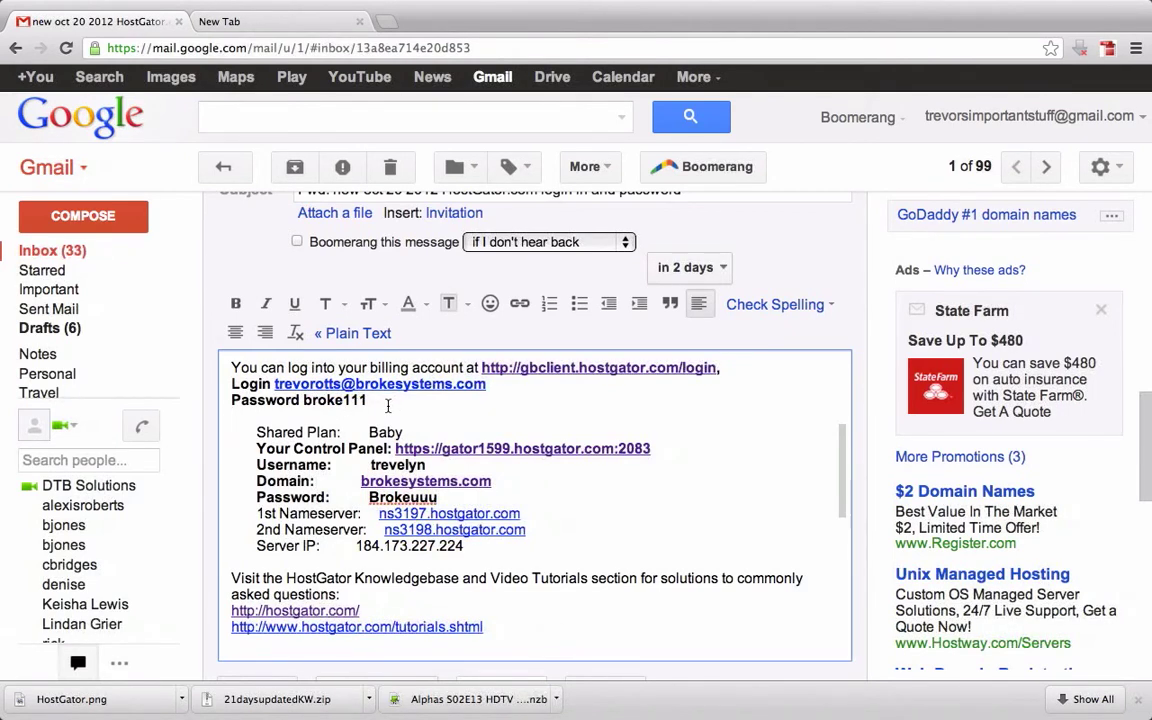
pyautogui.moveTo(368, 400); pyautogui.dragTo(222, 363)
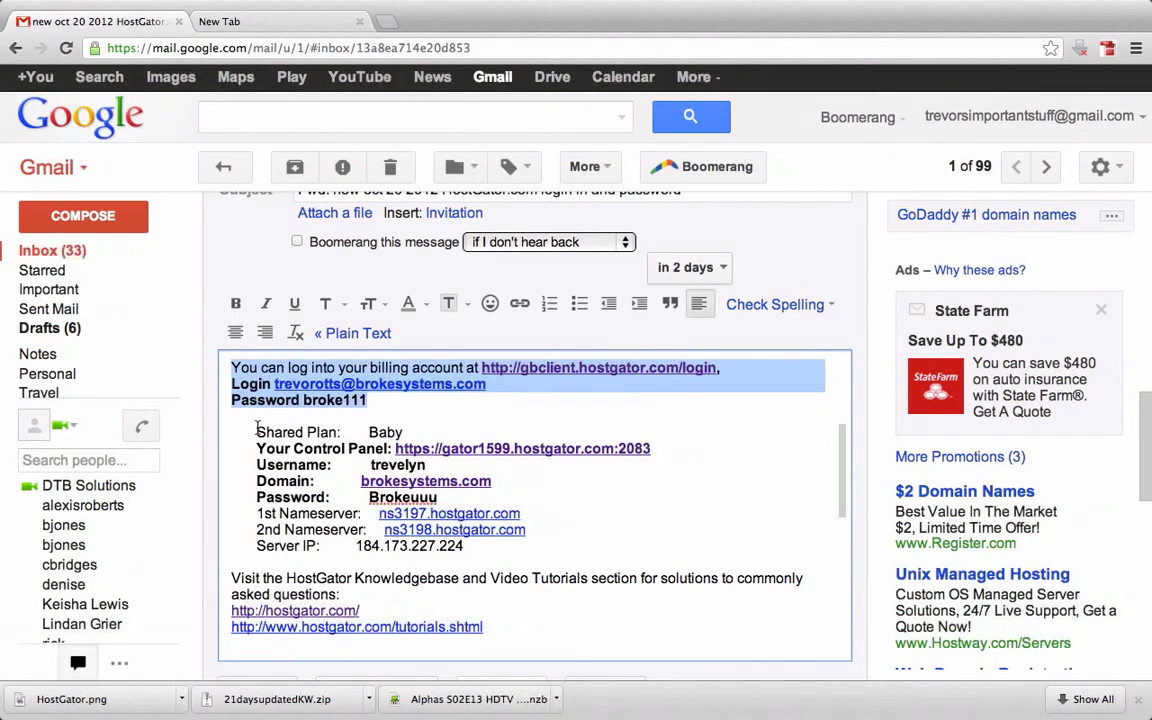
pyautogui.doubleClick(258, 430)
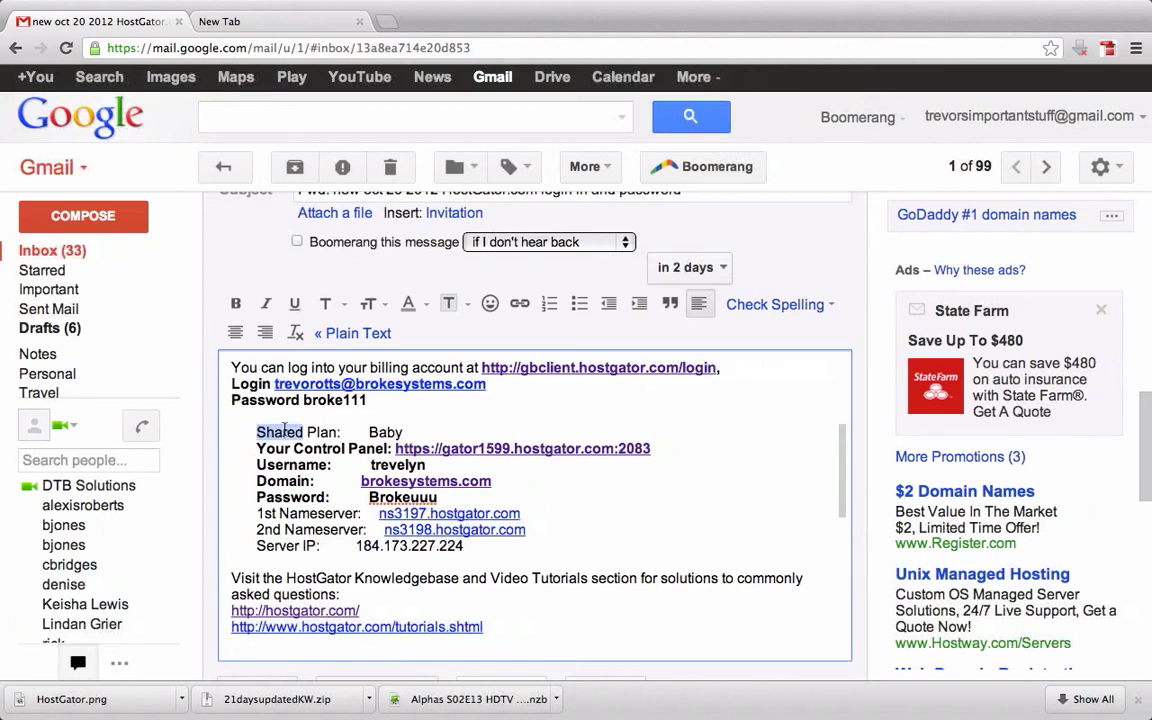
pyautogui.moveTo(258, 430); pyautogui.dragTo(432, 432)
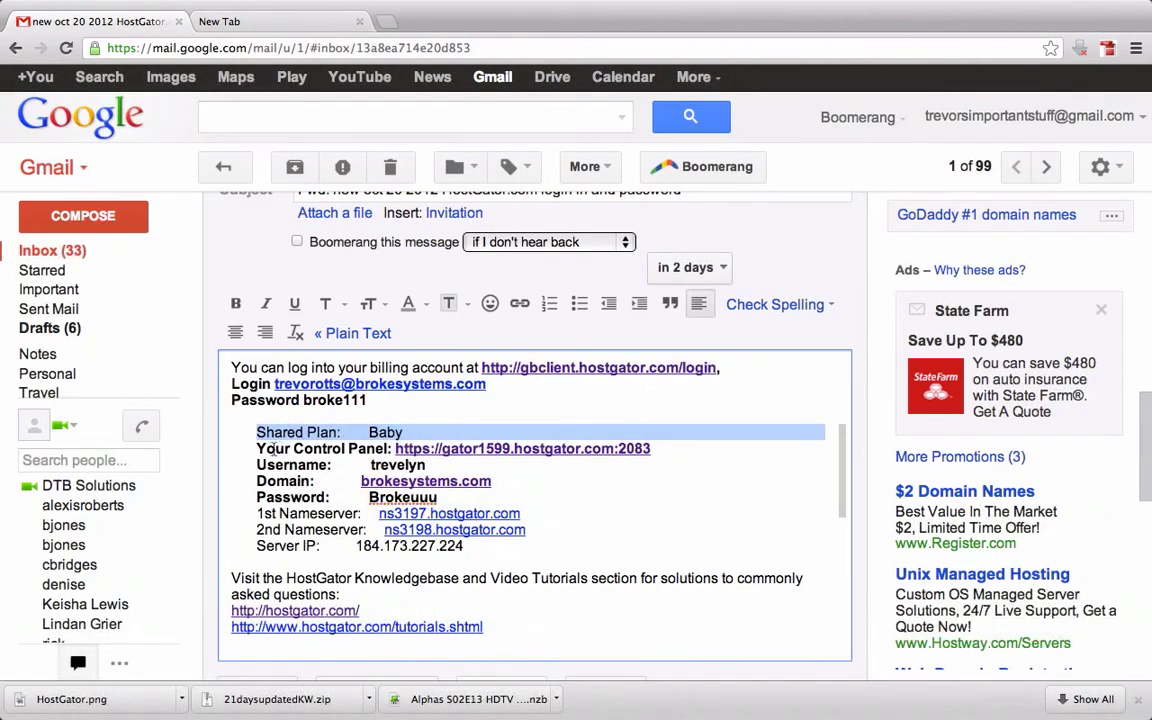
# Select the plan name and the control panel address line, placing the caret inside the link
pyautogui.doubleClick(258, 450)
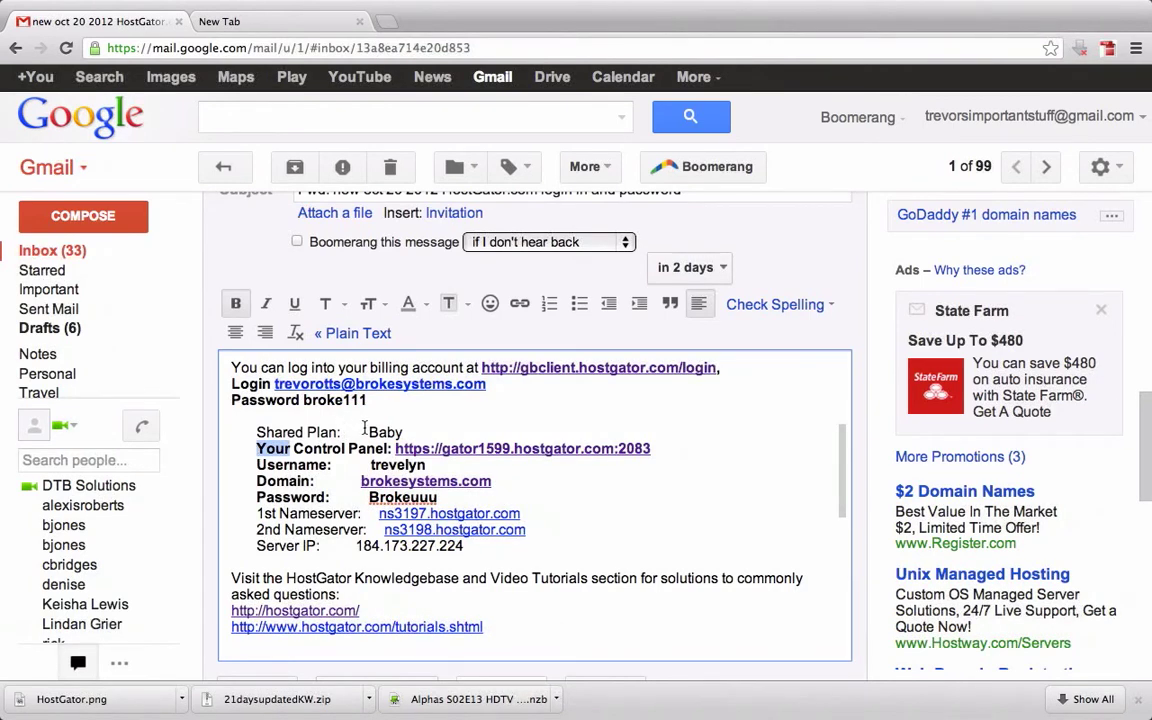
pyautogui.moveTo(364, 427); pyautogui.dragTo(407, 430)
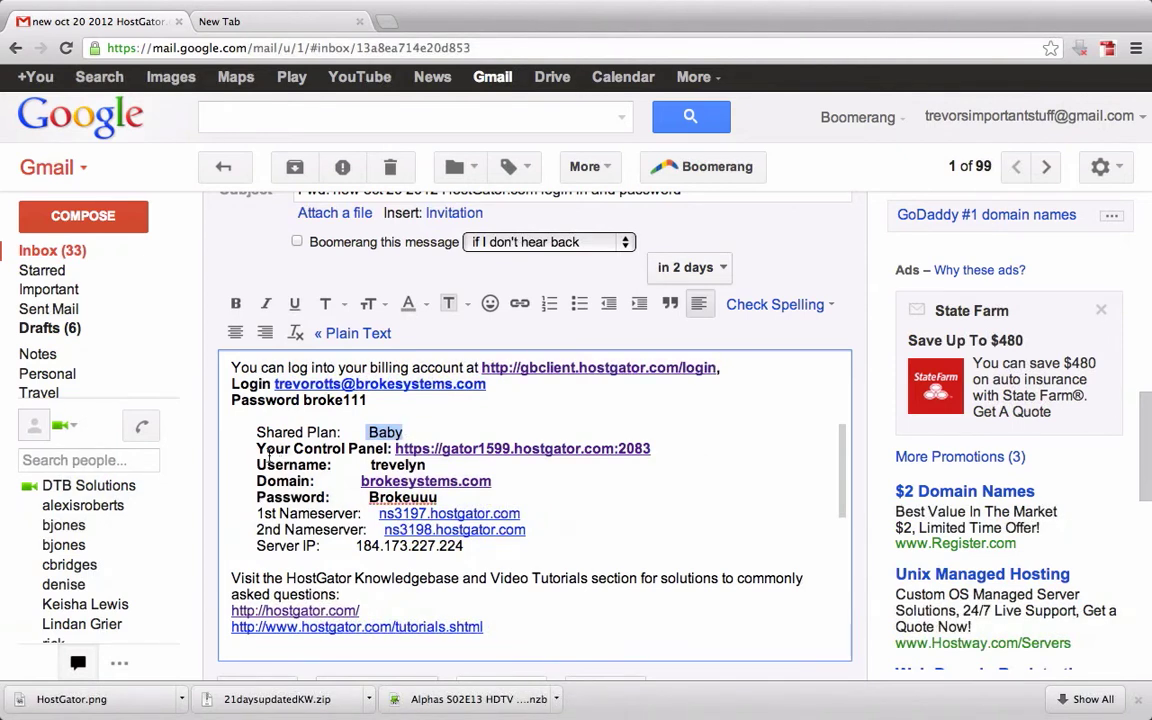
pyautogui.moveTo(258, 448); pyautogui.dragTo(390, 449)
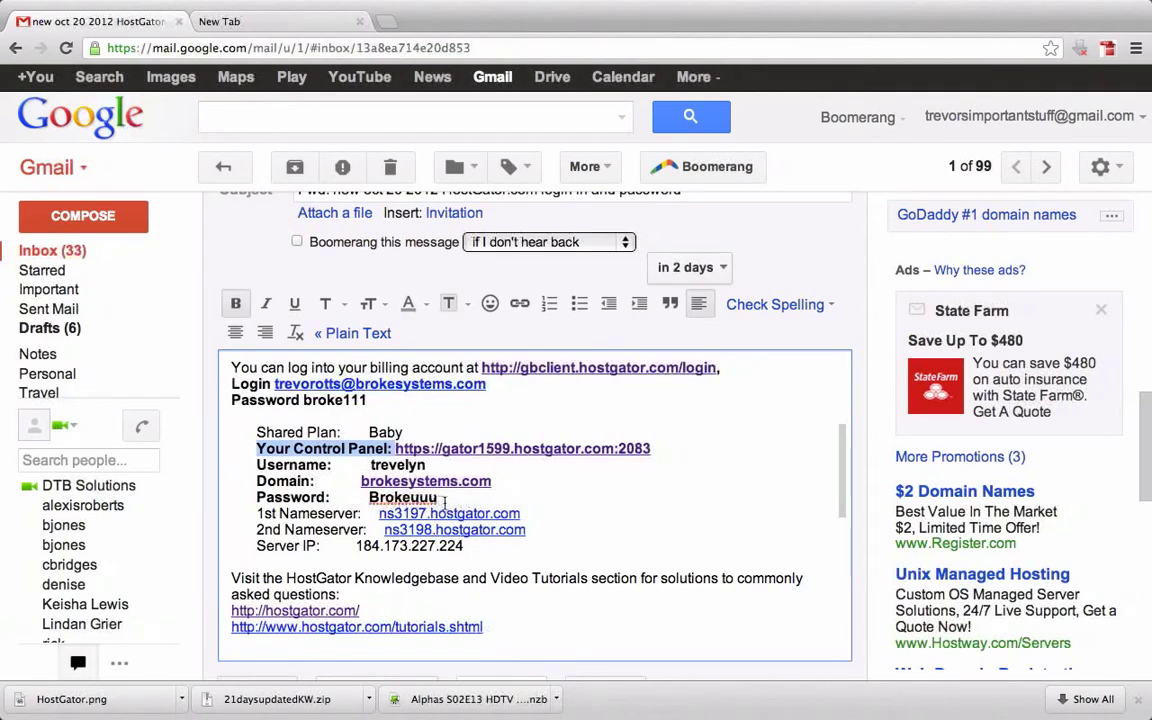
pyautogui.click(651, 449)
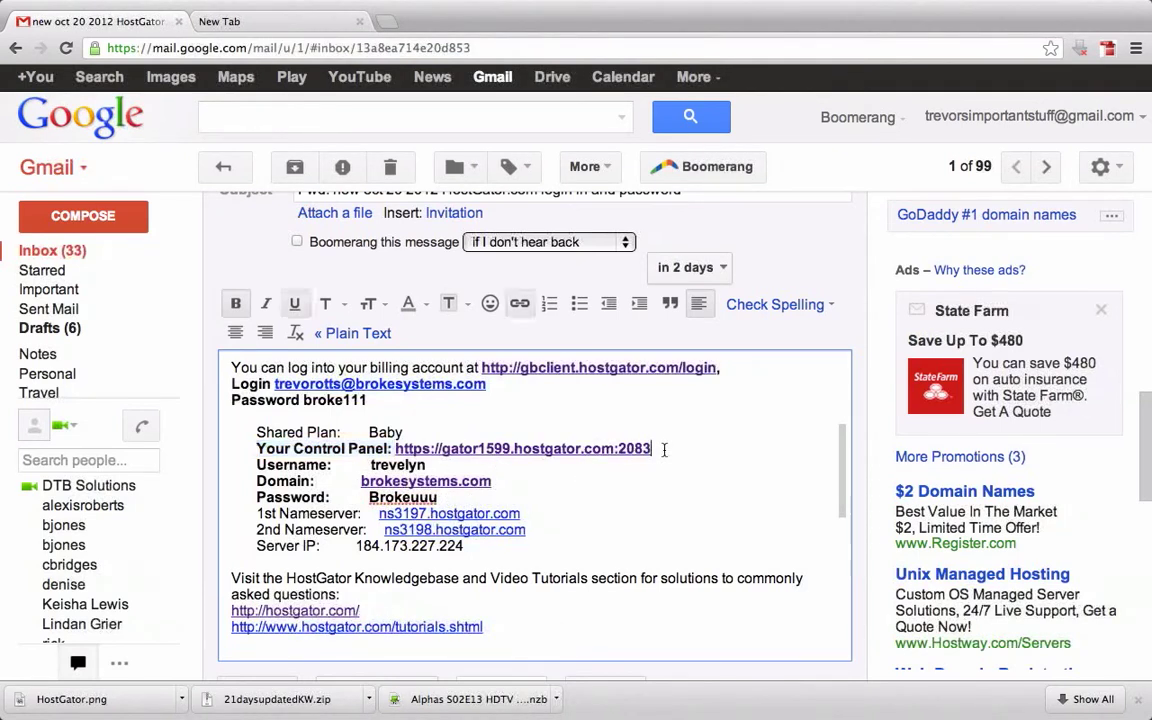
pyautogui.moveTo(651, 449); pyautogui.dragTo(401, 444)
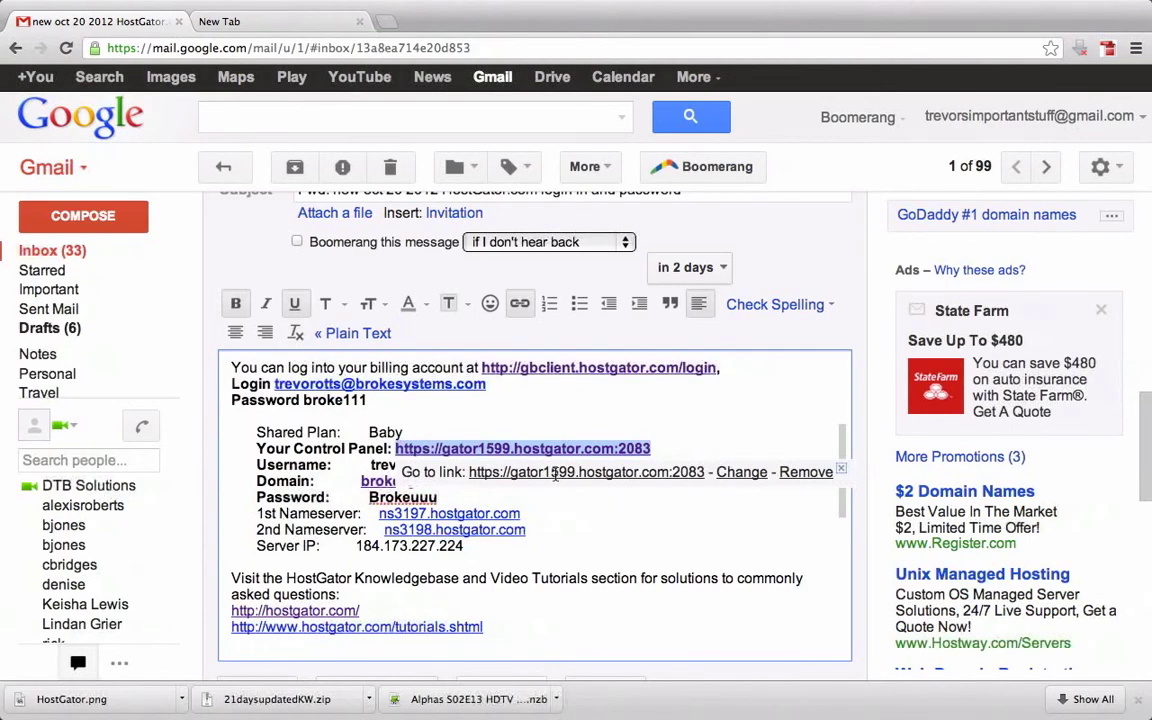
# Open gator1599.hostgator.com:2083 in a new tab, re-enter the account password and log in
pyautogui.click(556, 472)
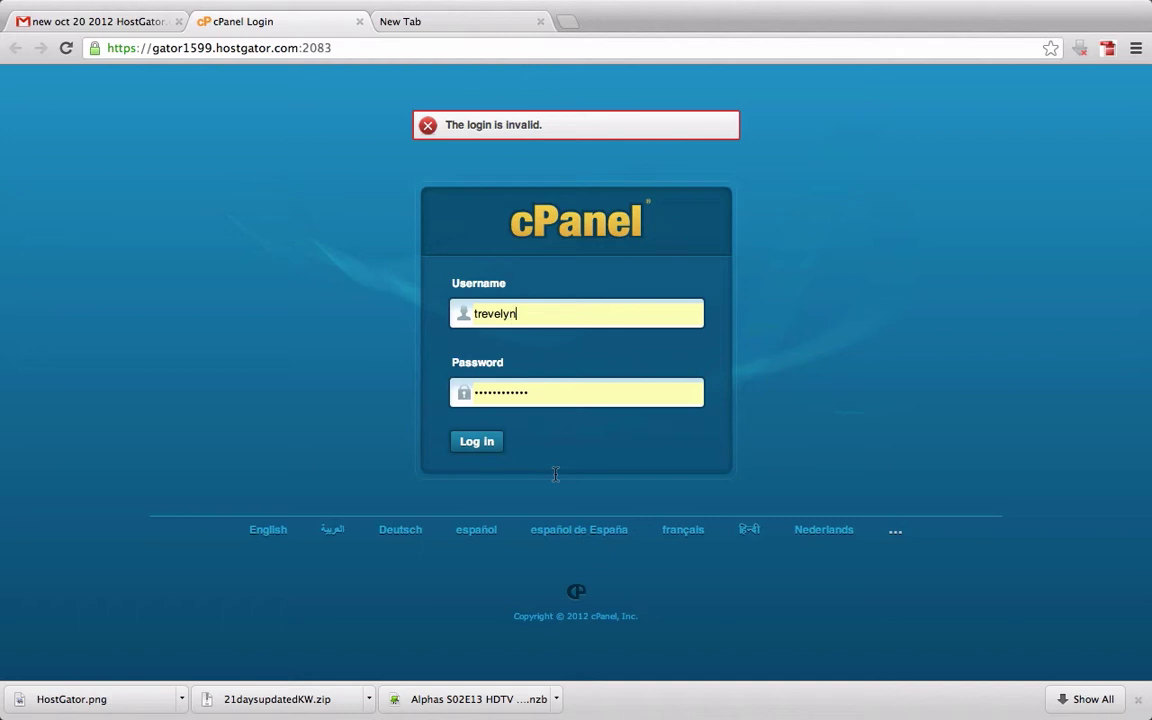
pyautogui.moveTo(563, 398); pyautogui.dragTo(405, 382)
pyautogui.write('••••')
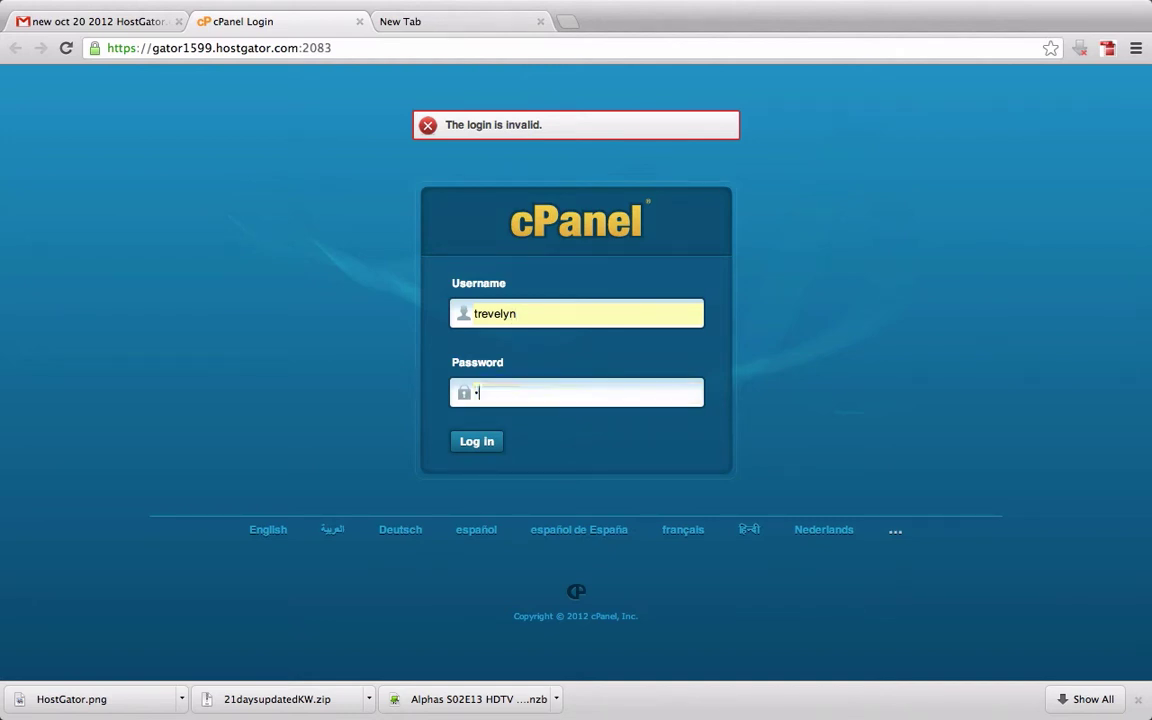
pyautogui.write('•••••')
pyautogui.click(474, 441)
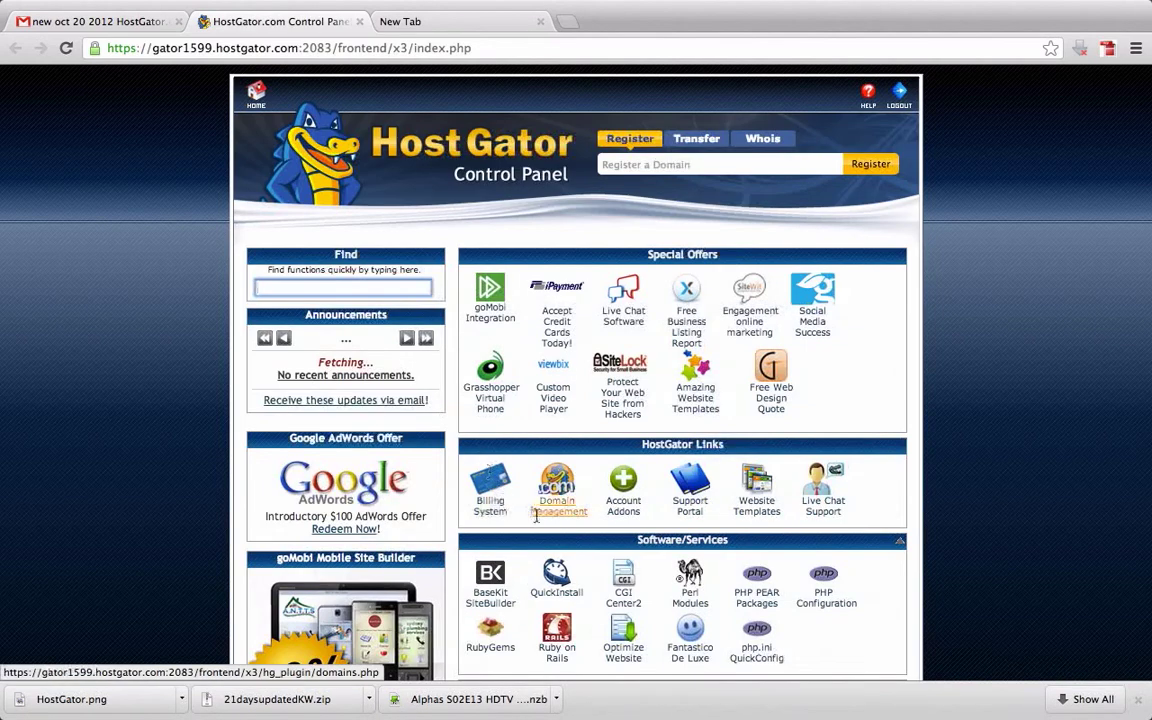
# Scroll through the cPanel home page to look over Software/Services, Preferences and Mail
pyautogui.scroll(-3, 609, 539)
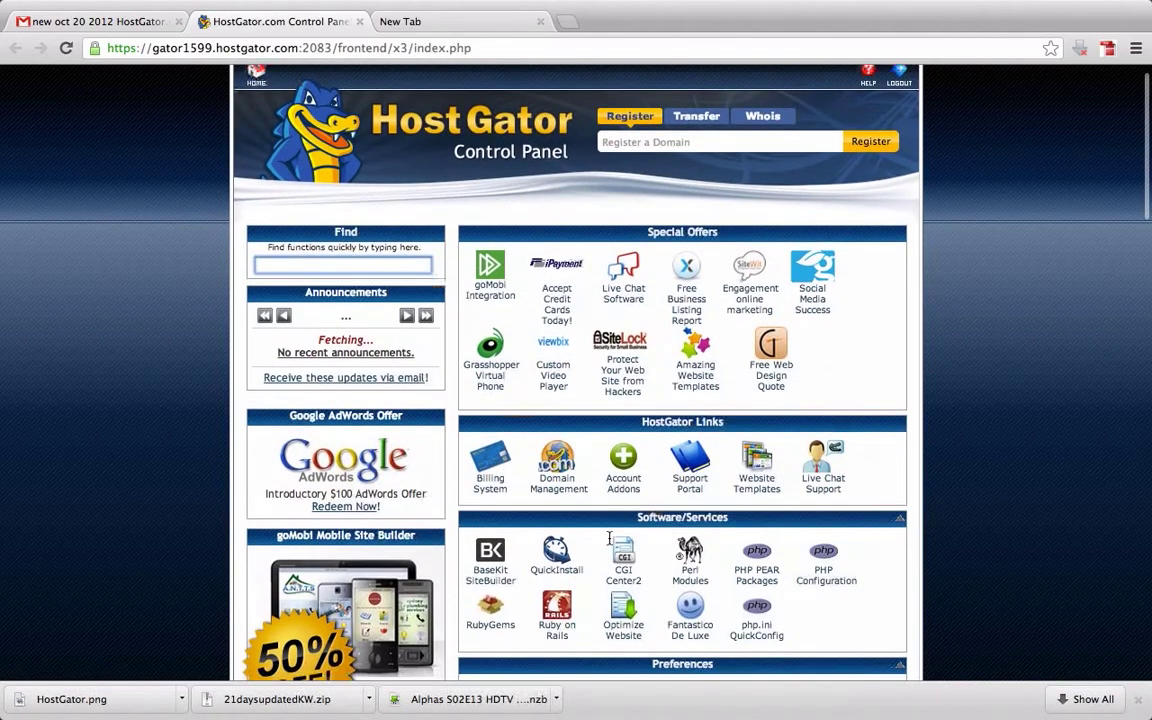
pyautogui.scroll(-2, 608, 539)
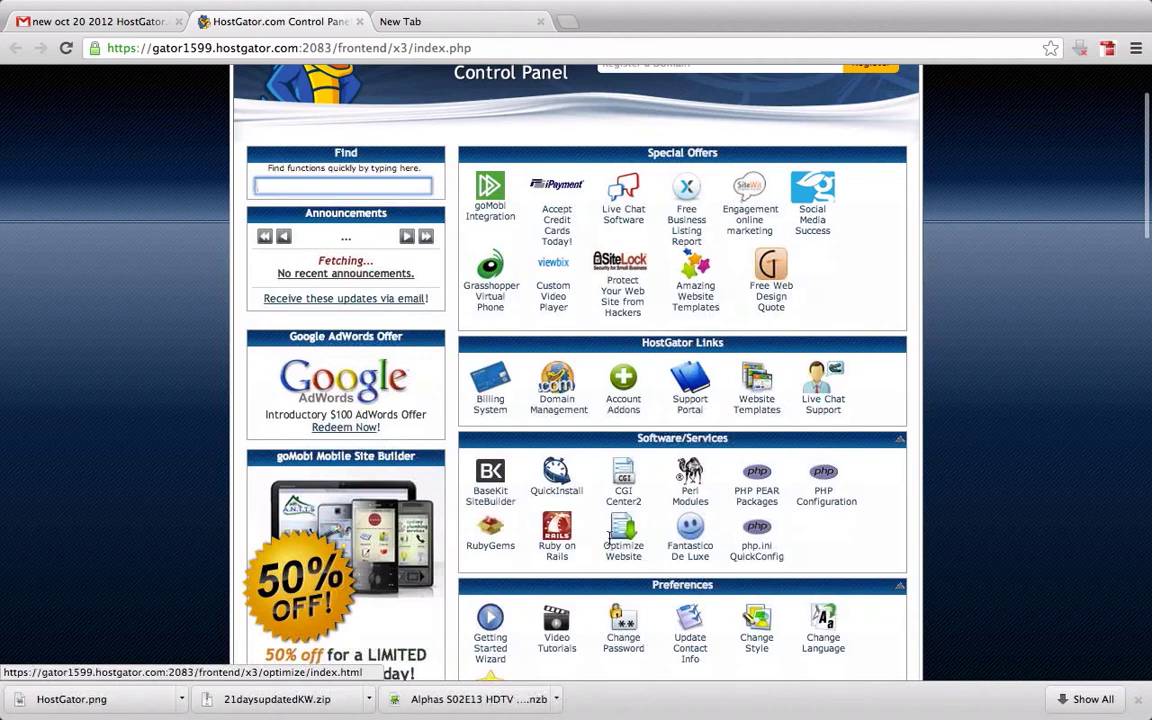
pyautogui.scroll(-2, 612, 539)
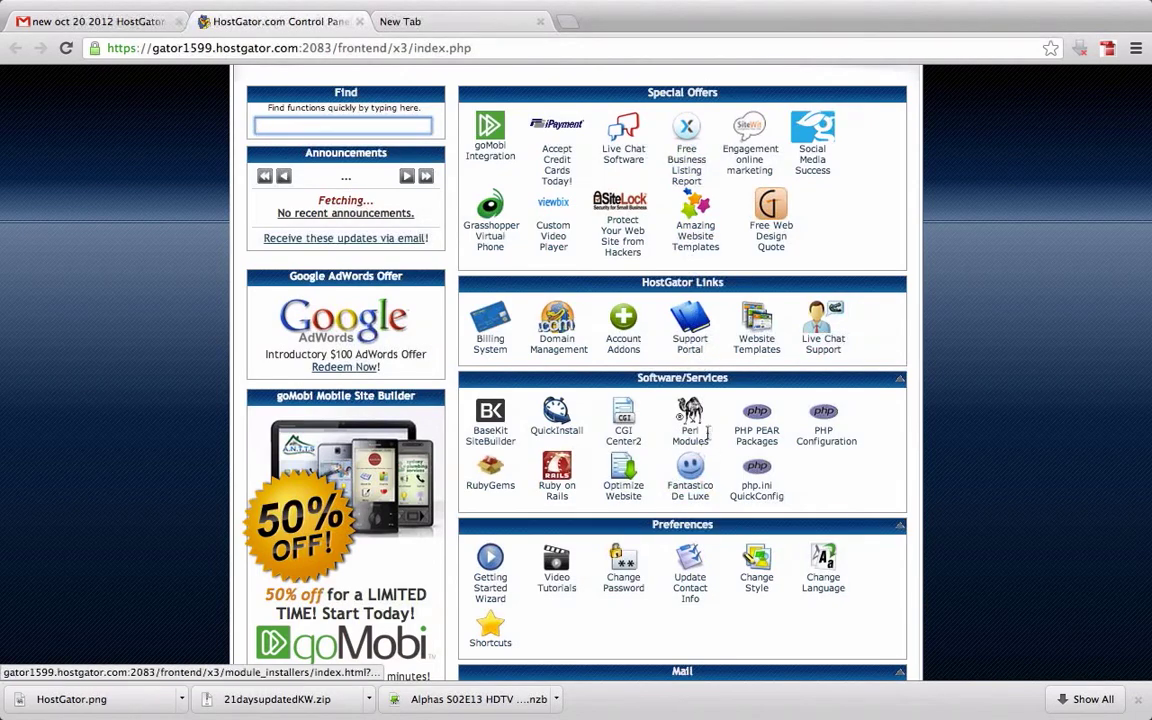
pyautogui.scroll(-5, 707, 432)
pyautogui.scroll(6, 707, 432)
pyautogui.scroll(-3, 707, 432)
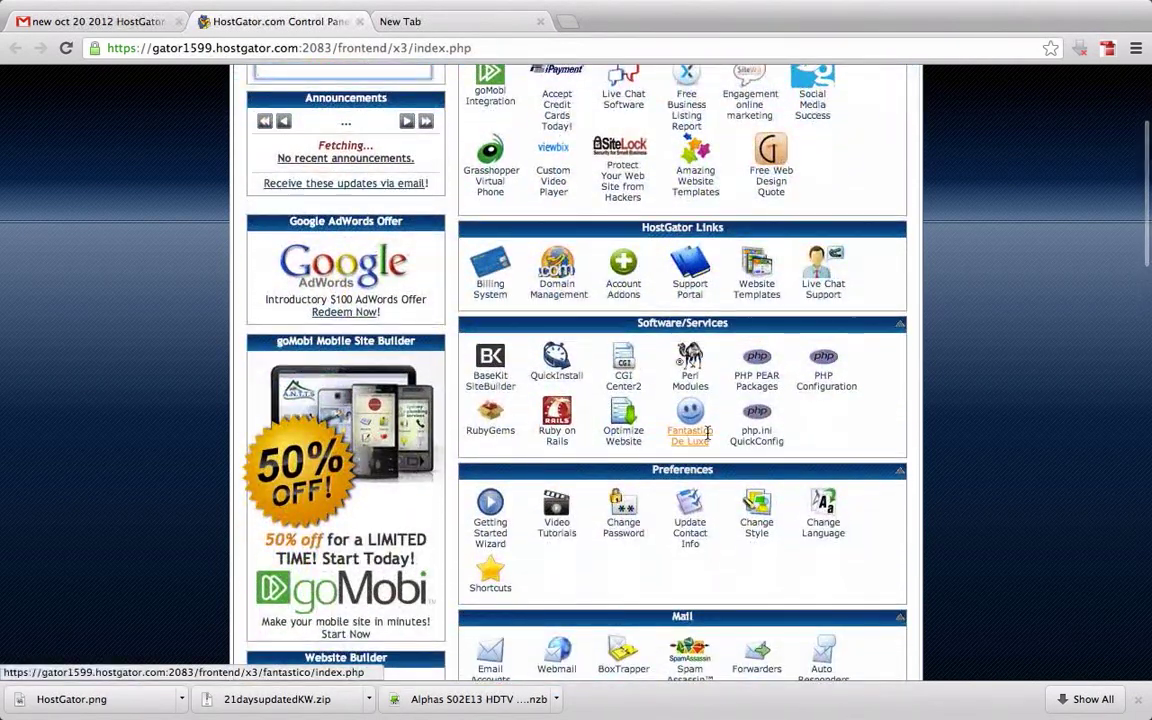
pyautogui.scroll(-2, 705, 412)
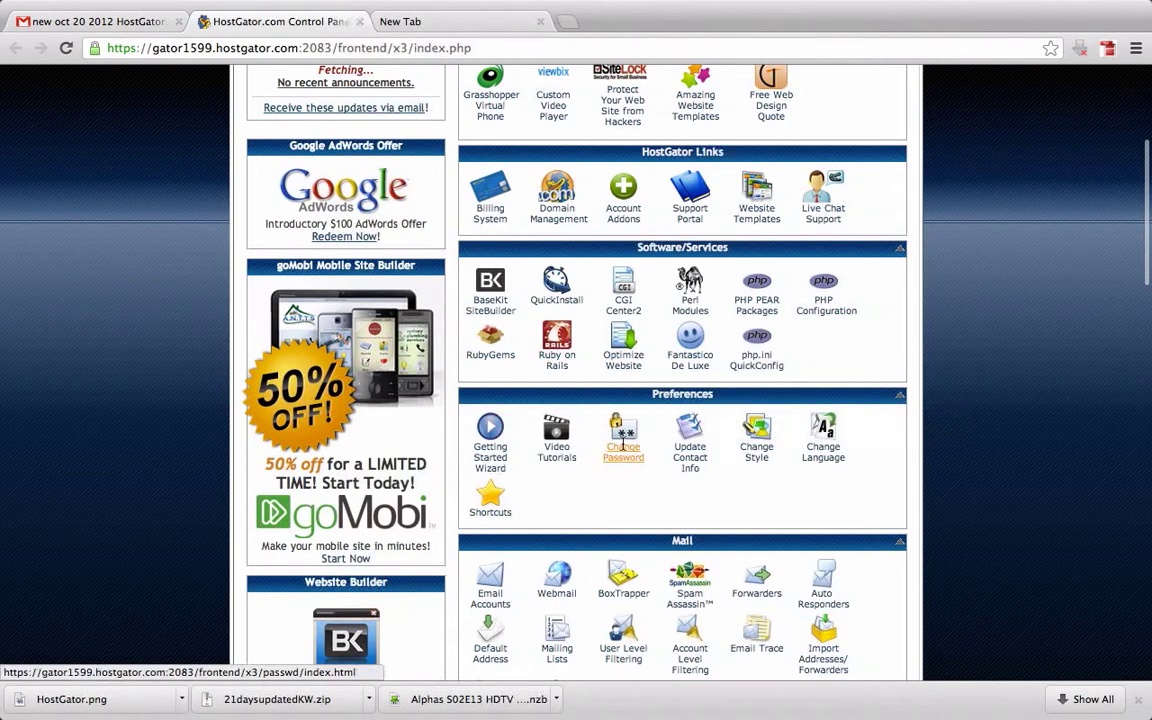
pyautogui.click(623, 444)
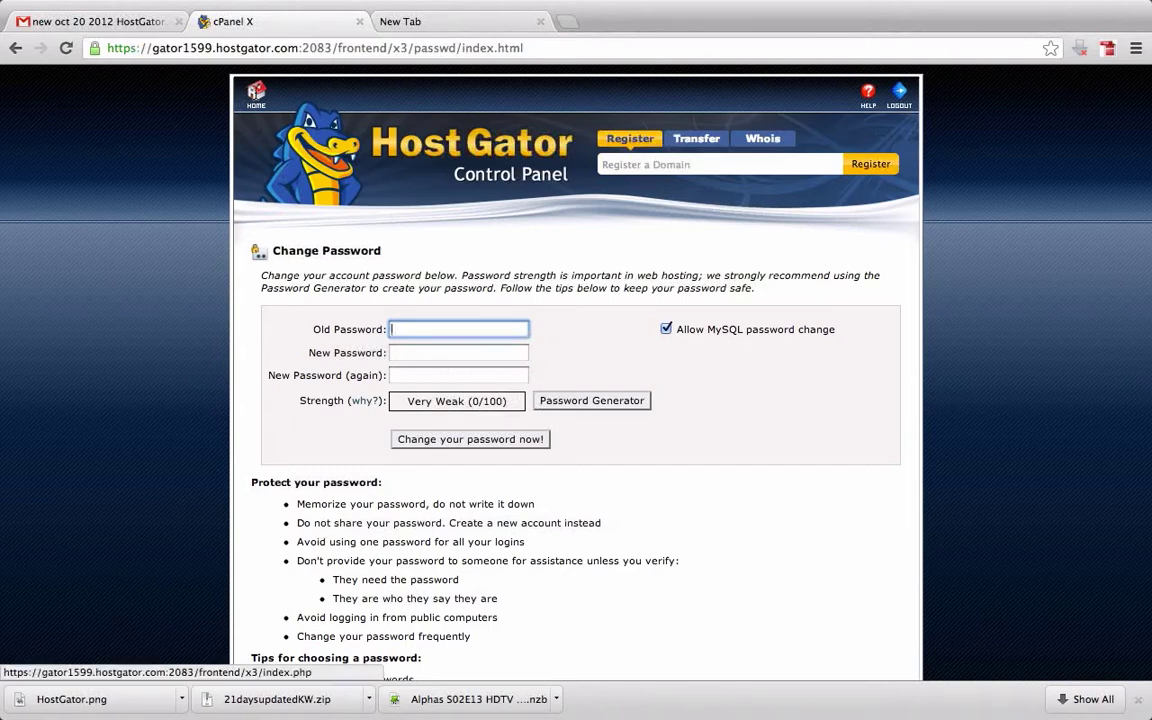
pyautogui.click(255, 94)
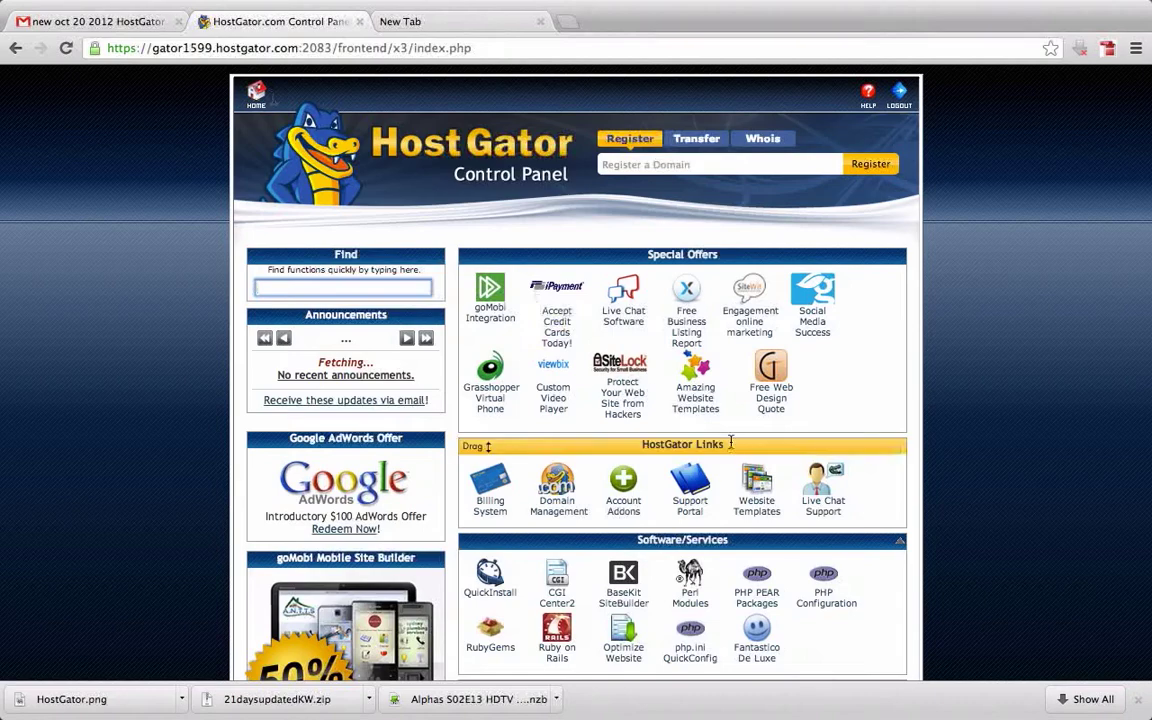
# Move the Software/Services section to the top of the right column
pyautogui.scroll(-3, 807, 477)
pyautogui.scroll(-1, 808, 476)
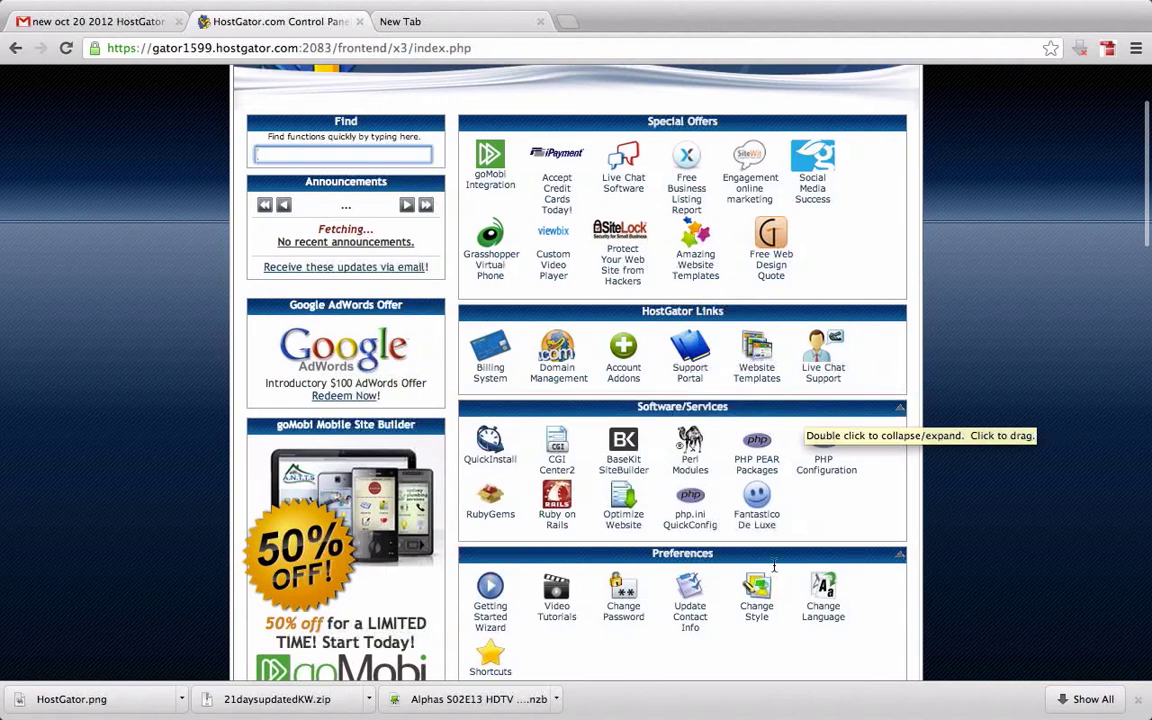
pyautogui.scroll(5, 790, 340)
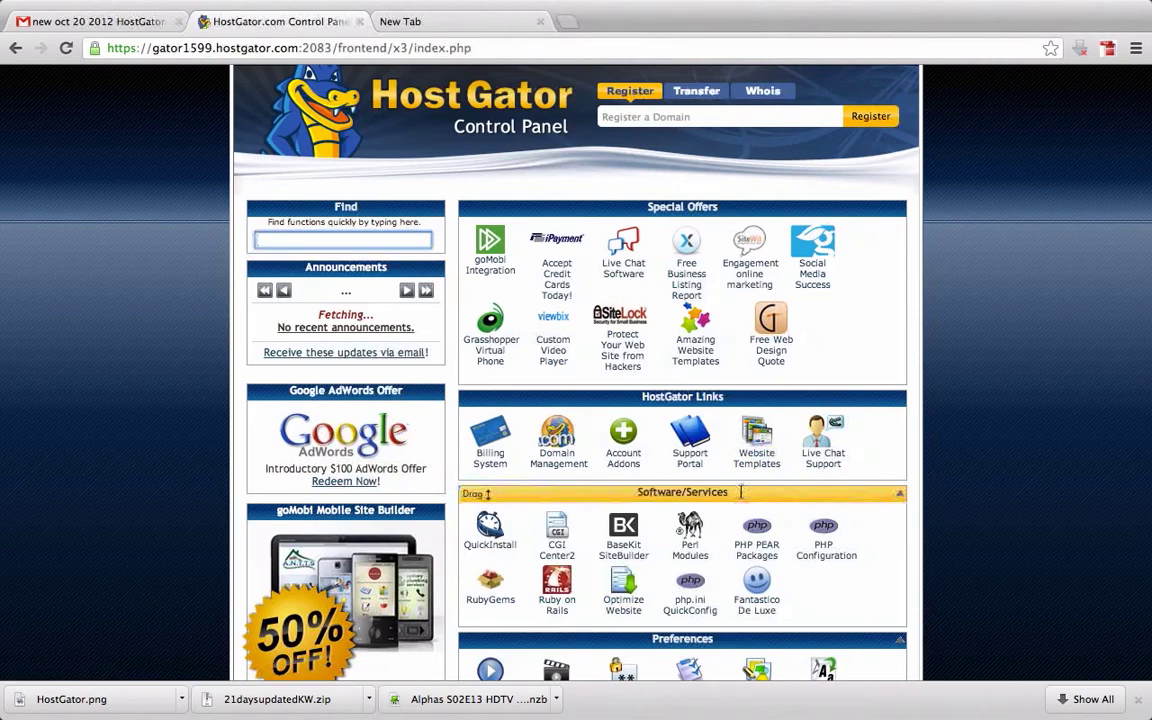
pyautogui.moveTo(741, 492); pyautogui.dragTo(735, 204)
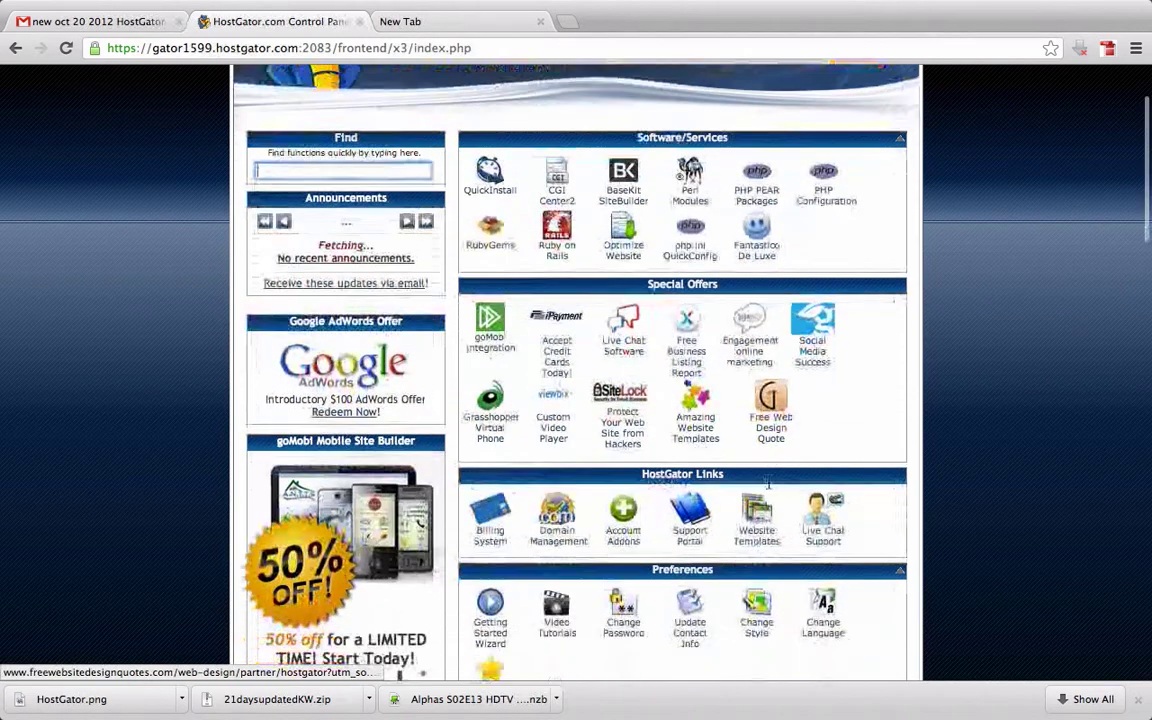
# Move the Preferences section up, placing it above Special Offers
pyautogui.scroll(-3, 769, 485)
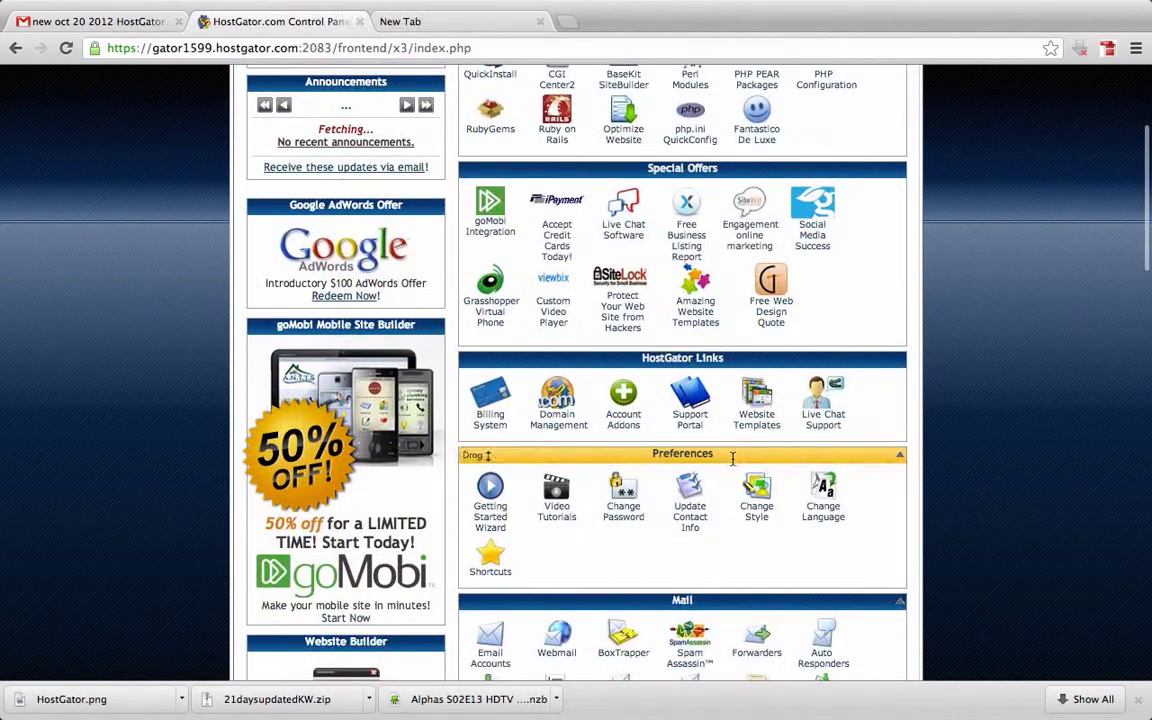
pyautogui.moveTo(732, 458); pyautogui.dragTo(728, 480)
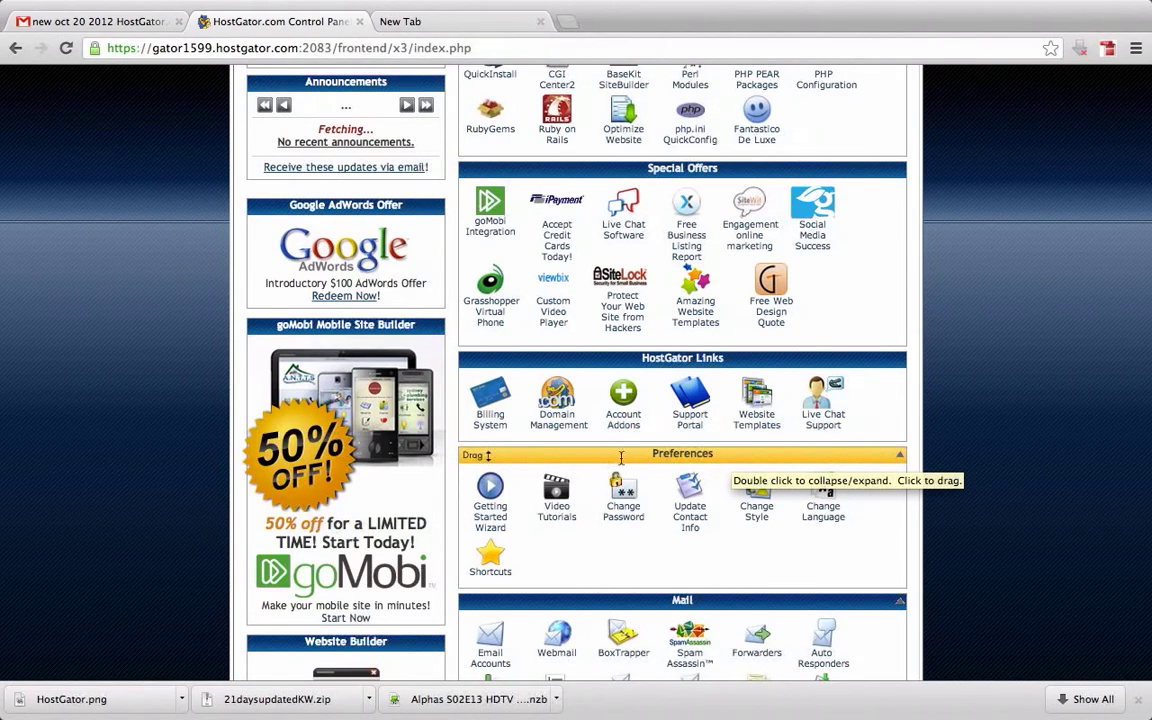
pyautogui.moveTo(620, 456); pyautogui.dragTo(623, 182)
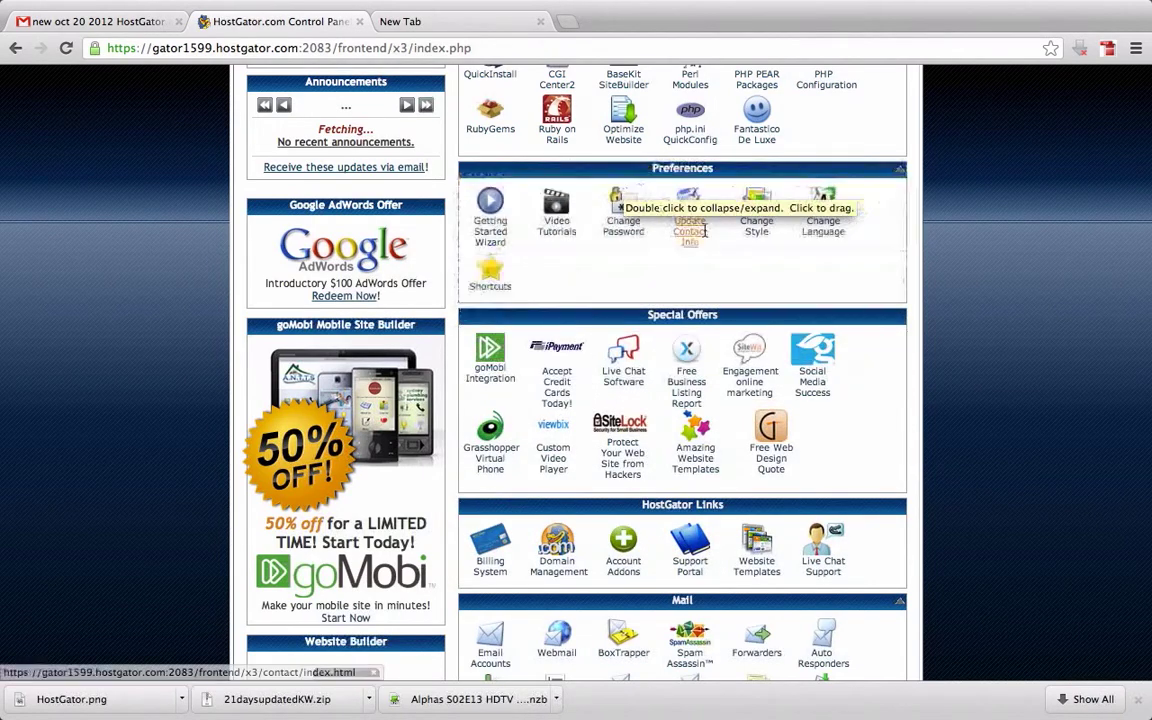
pyautogui.scroll(3, 705, 230)
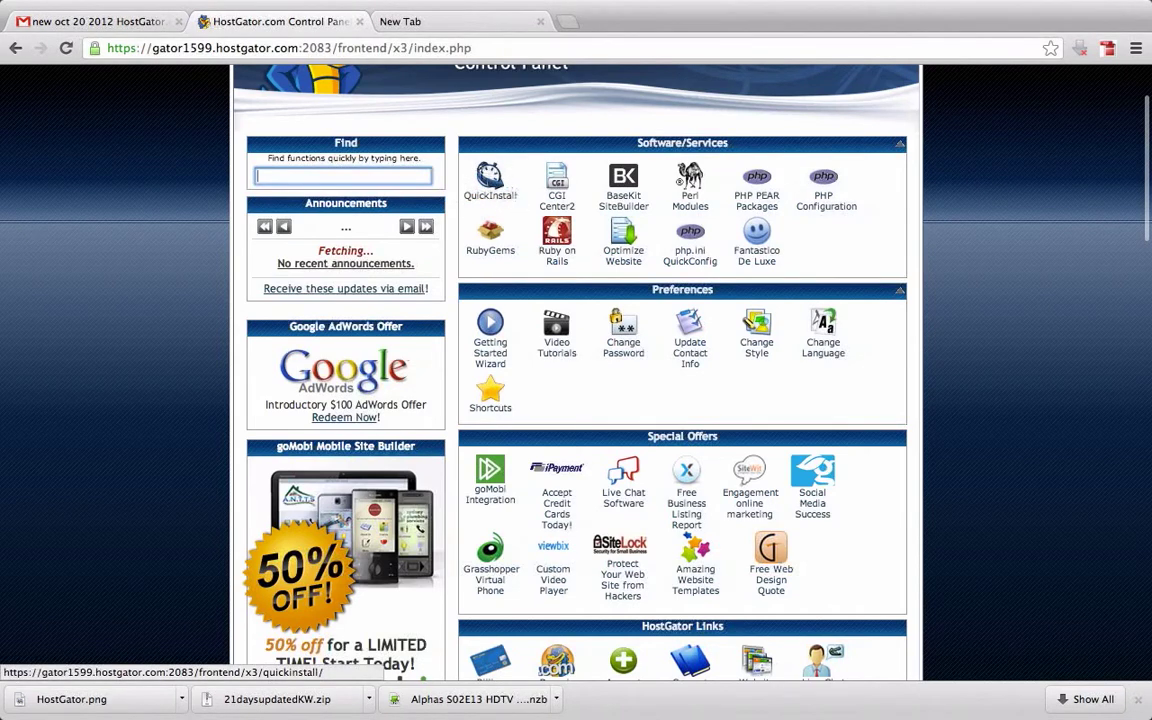
pyautogui.click(497, 193)
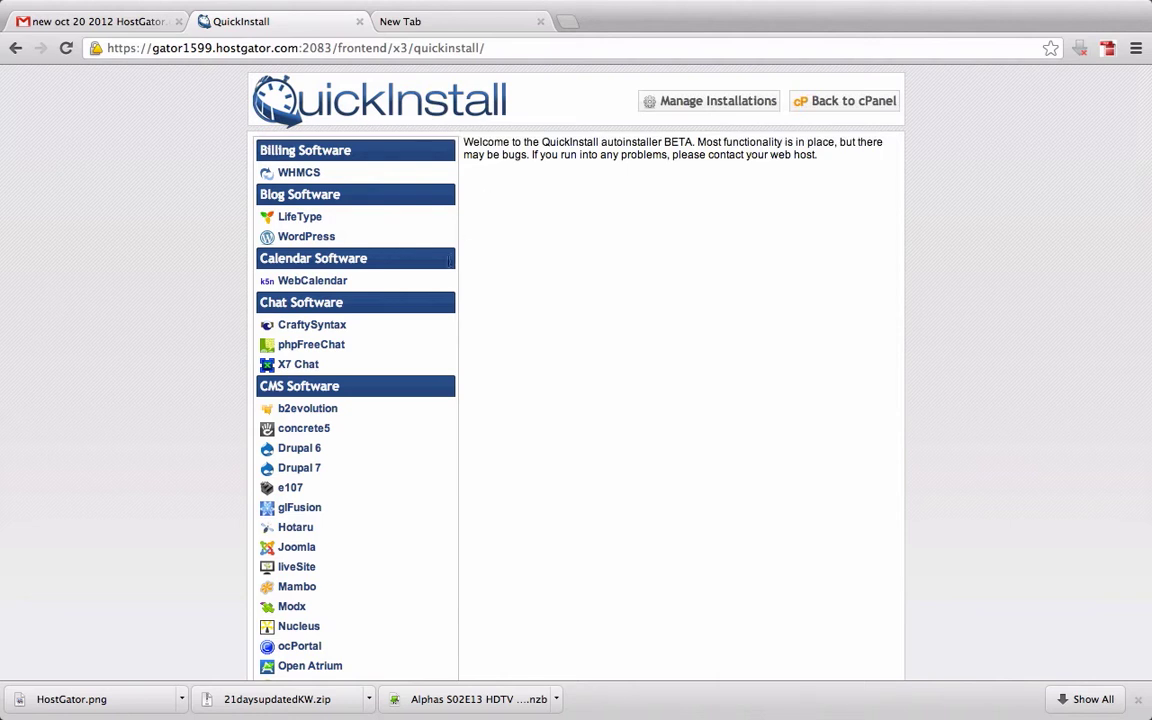
pyautogui.scroll(-5, 424, 420)
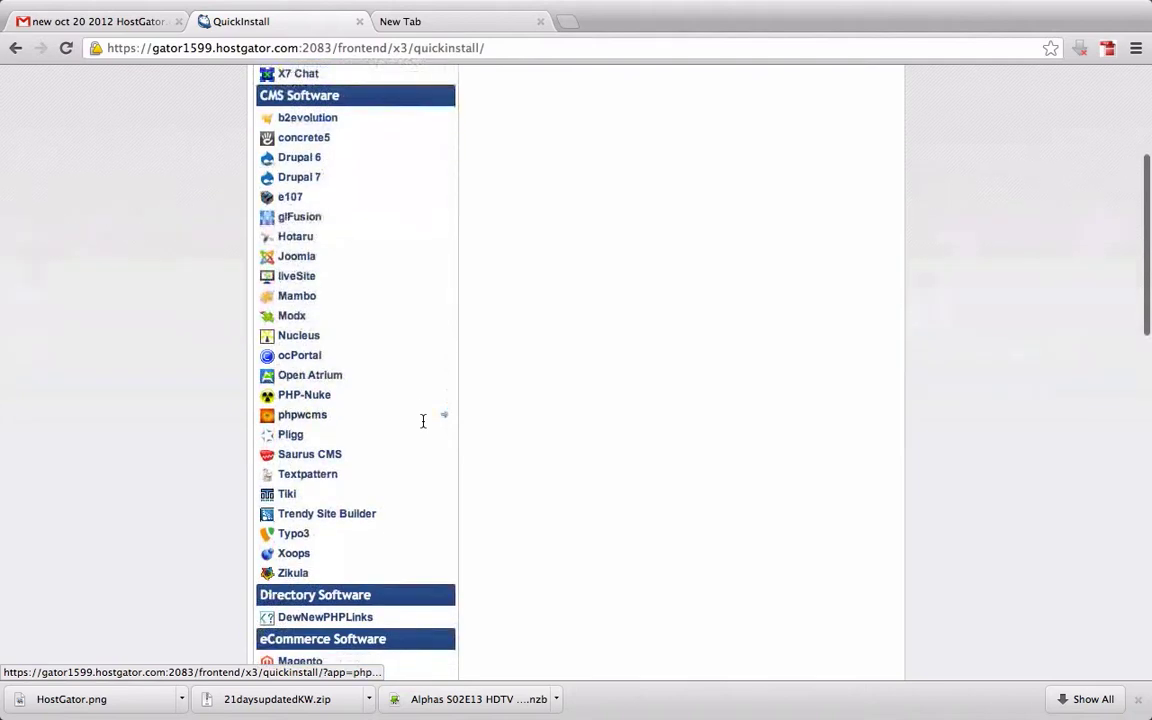
pyautogui.scroll(1, 423, 421)
pyautogui.scroll(-5, 423, 421)
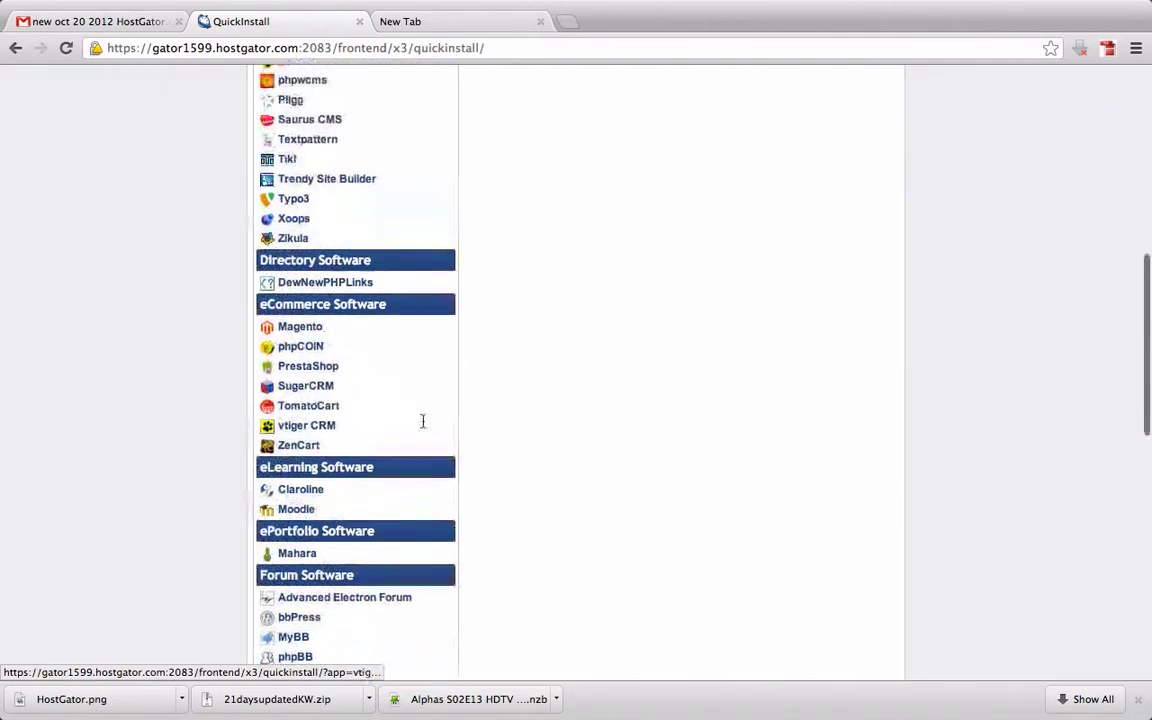
pyautogui.scroll(10, 423, 421)
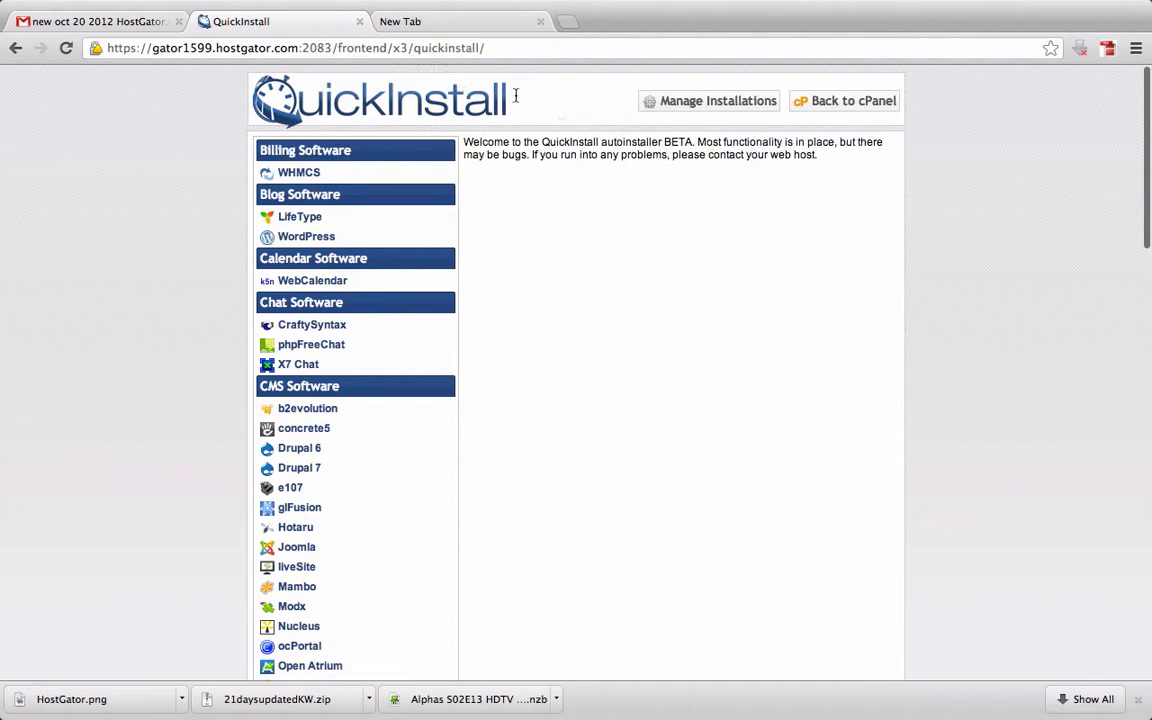
# Return from QuickInstall to the cPanel home and open Subdomains in the Domains section
pyautogui.click(851, 103)
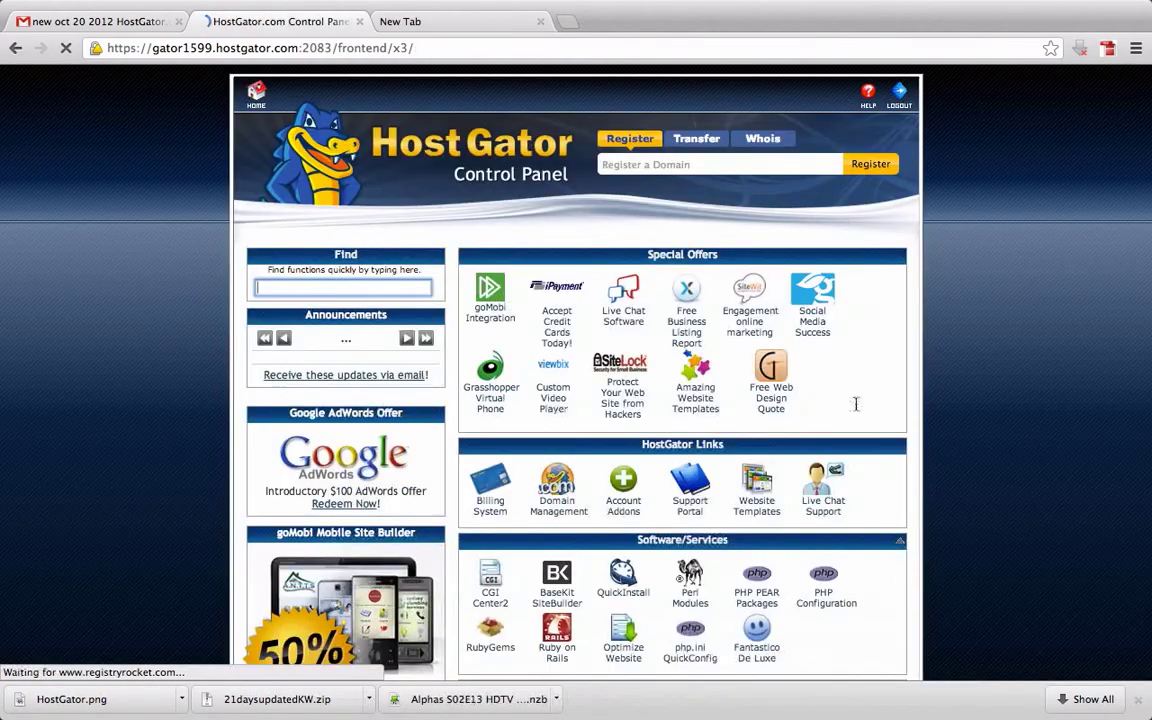
pyautogui.scroll(-3, 856, 404)
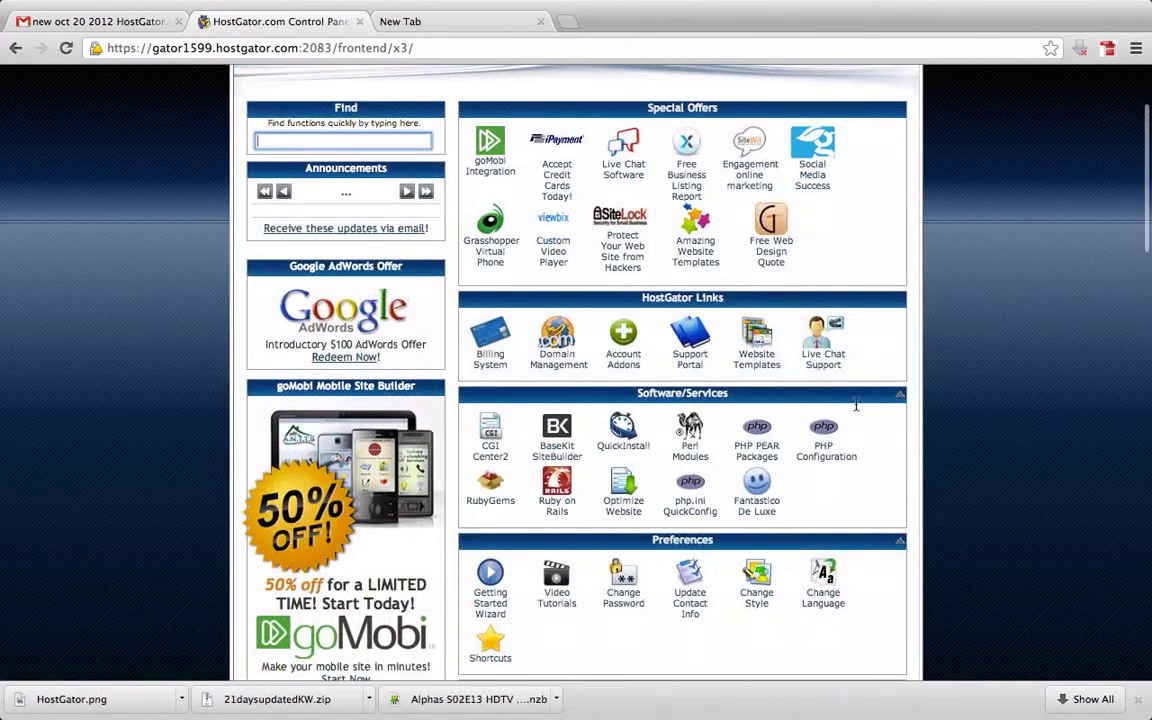
pyautogui.scroll(-10, 856, 404)
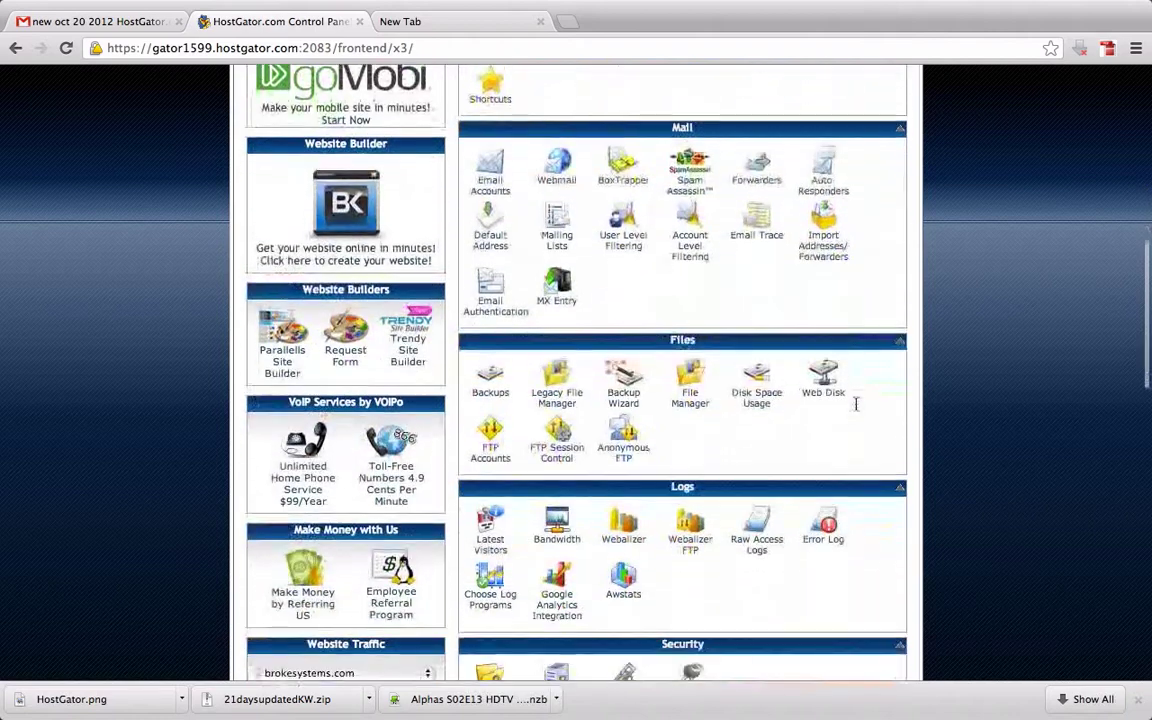
pyautogui.scroll(-1, 856, 404)
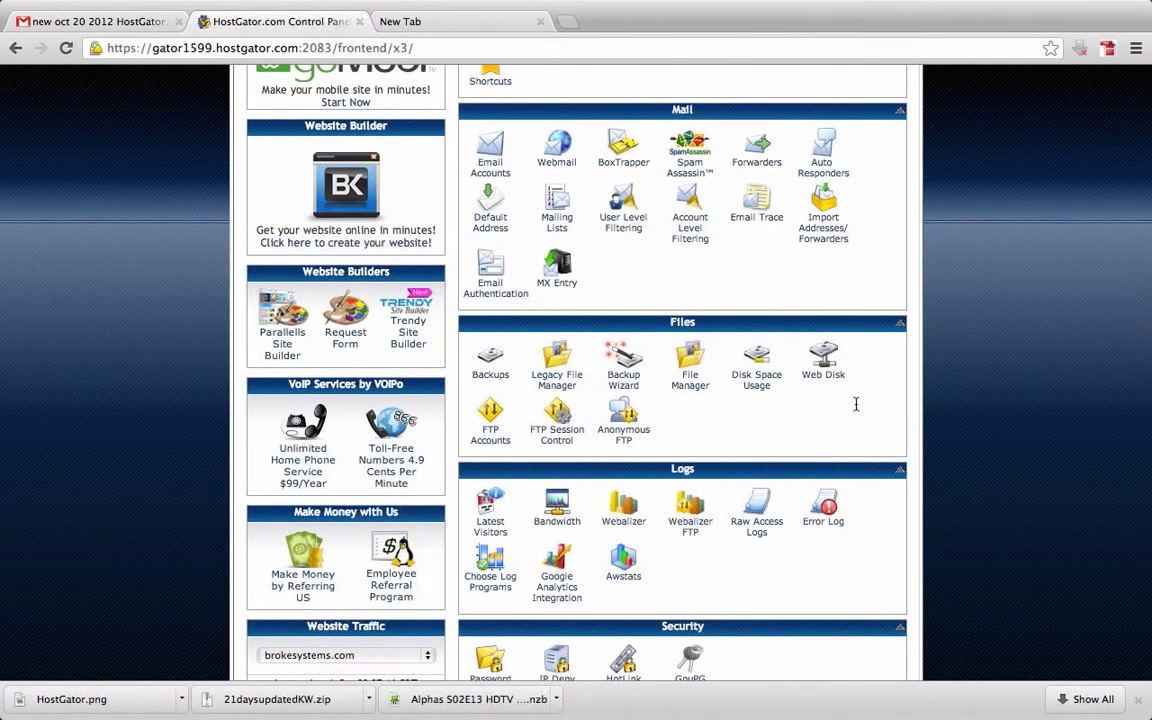
pyautogui.scroll(-3, 856, 404)
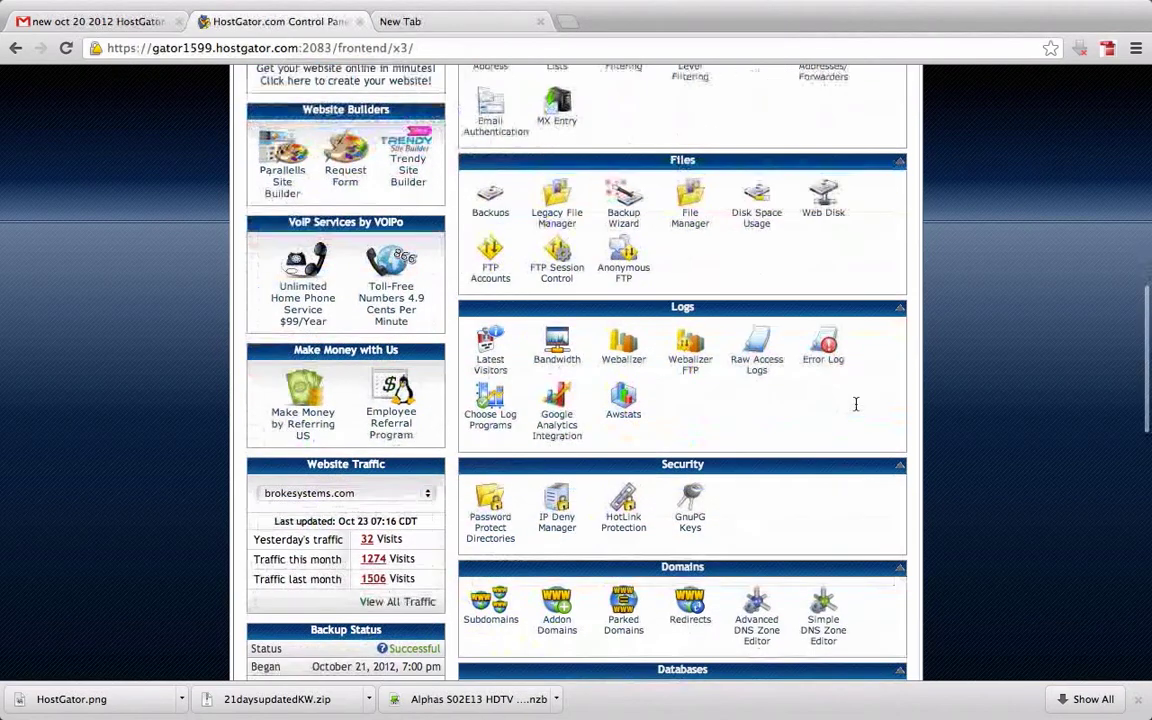
pyautogui.scroll(-4, 856, 404)
pyautogui.scroll(-3, 856, 404)
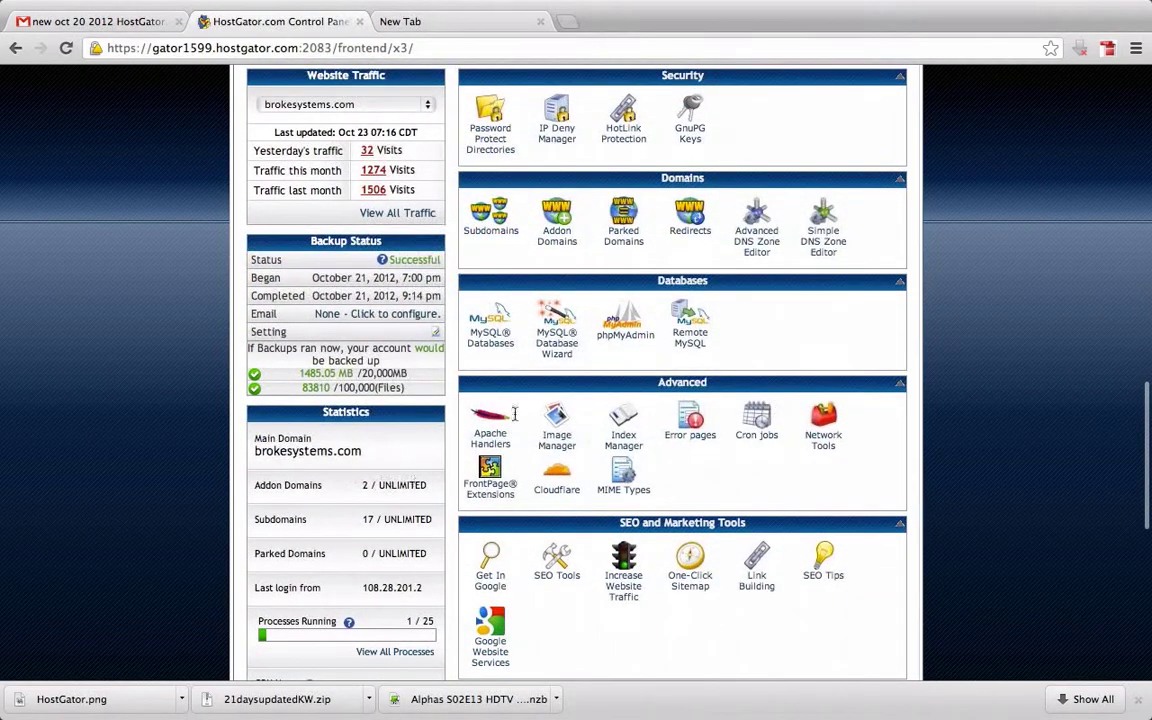
pyautogui.scroll(1, 620, 385)
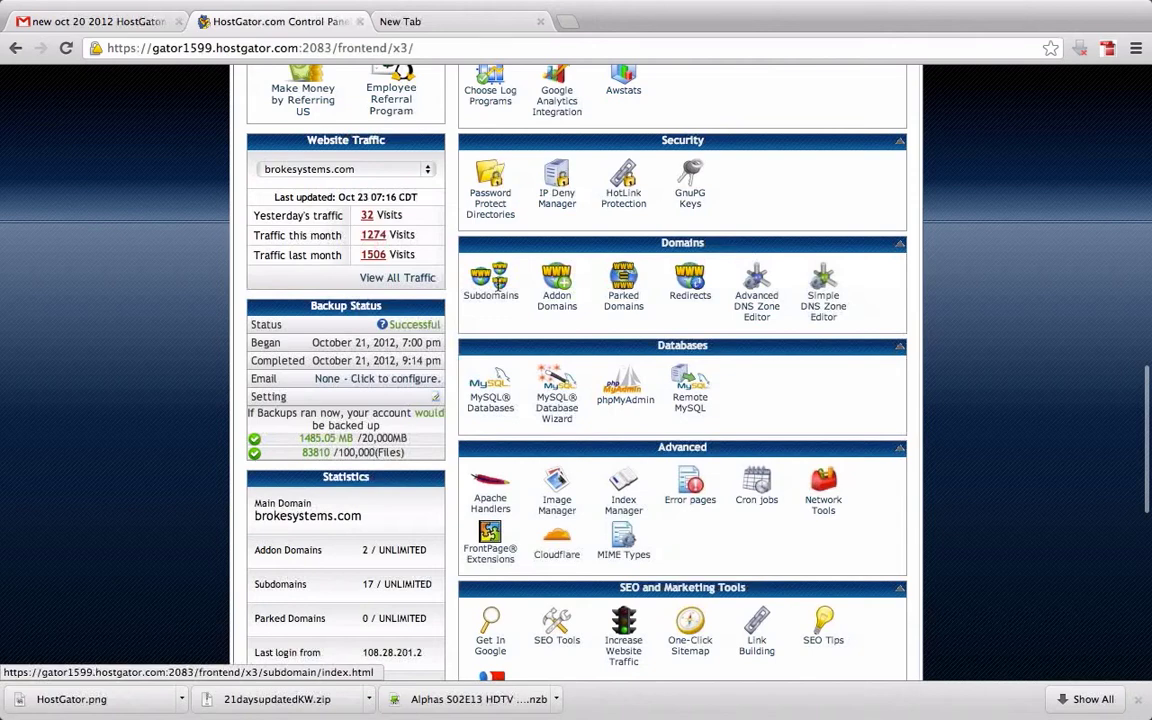
pyautogui.click(490, 282)
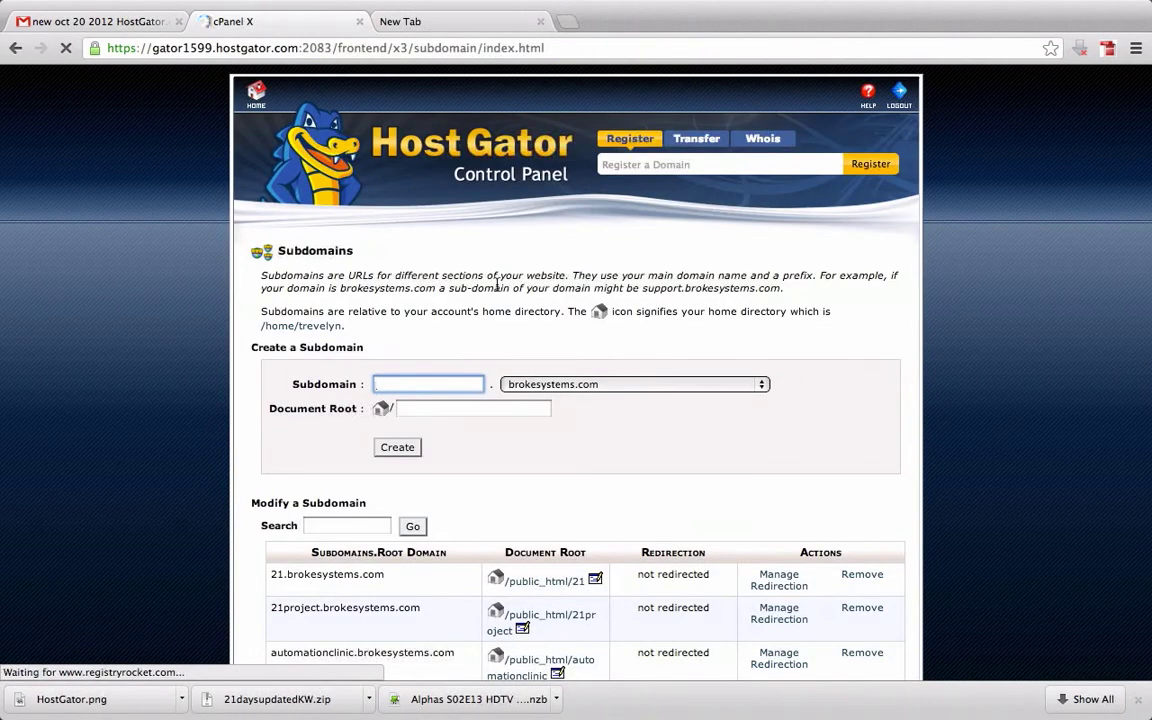
# Create the subdomain 21class under brokesystems.com
pyautogui.click(453, 385)
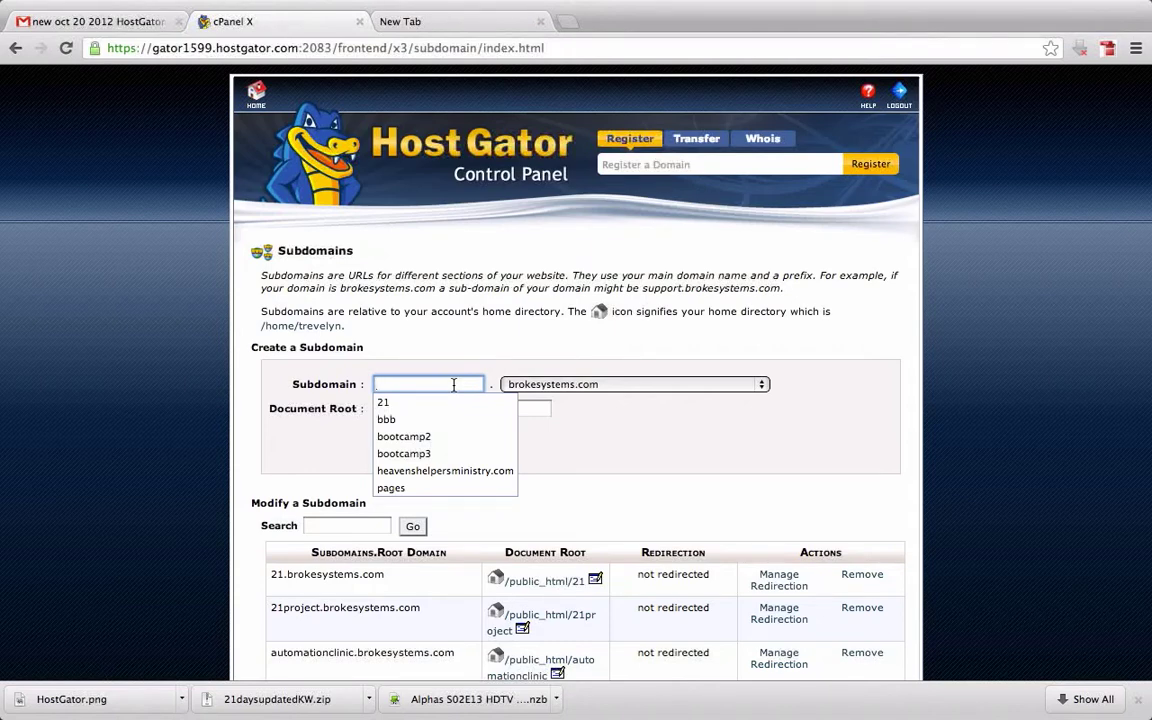
pyautogui.write('21')
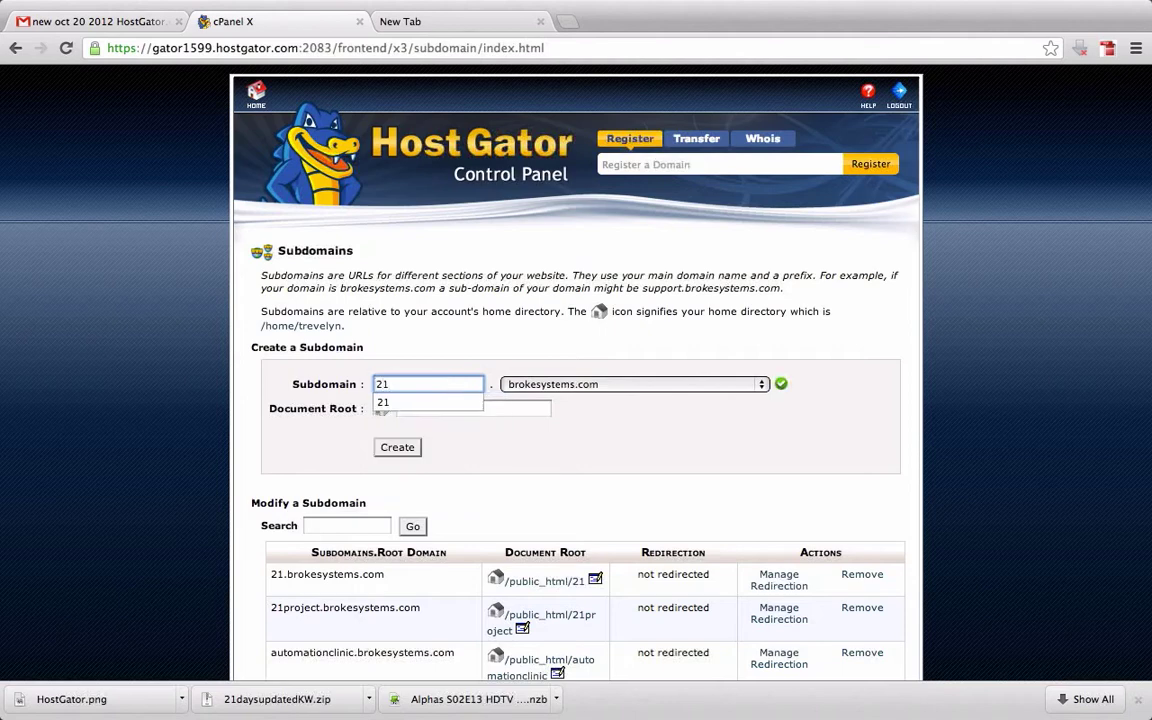
pyautogui.write('C')
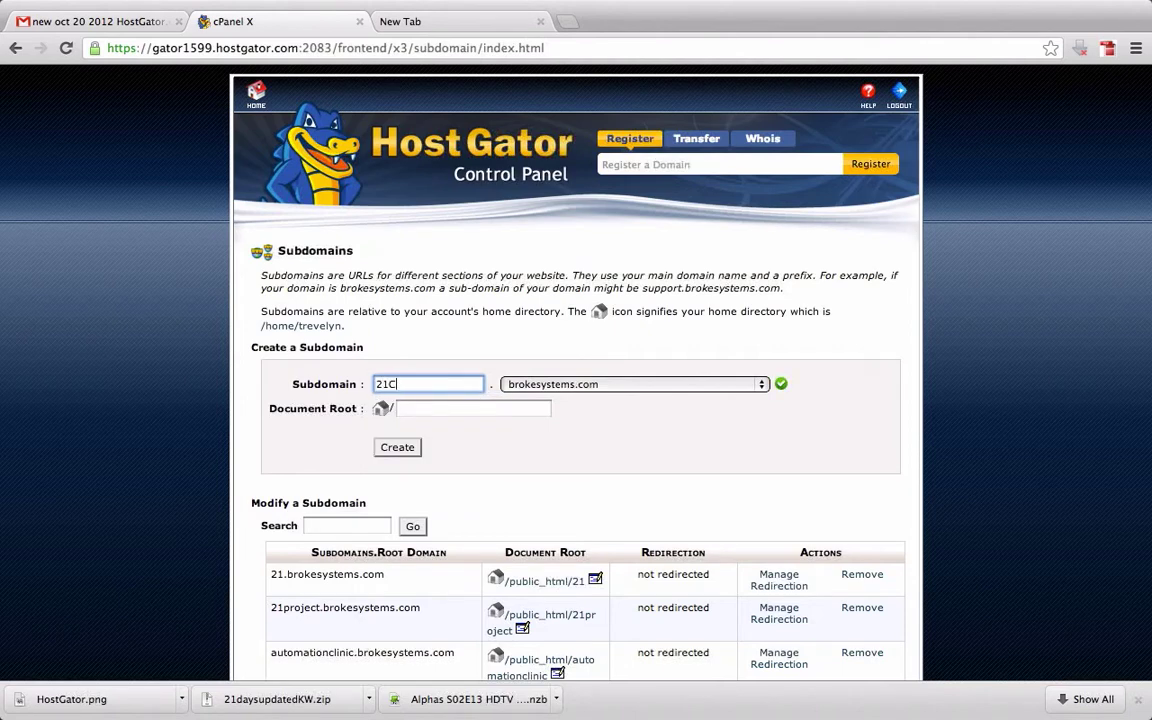
pyautogui.write('aass')
pyautogui.press('BackSpace')
pyautogui.press('BackSpace')
pyautogui.press('BackSpace')
pyautogui.press('BackSpace')
pyautogui.press('BackSpace')
pyautogui.write('class')
pyautogui.press('BackSpace')
pyautogui.press('BackSpace')
pyautogui.press('BackSpace')
pyautogui.press('BackSpace')
pyautogui.press('BackSpace')
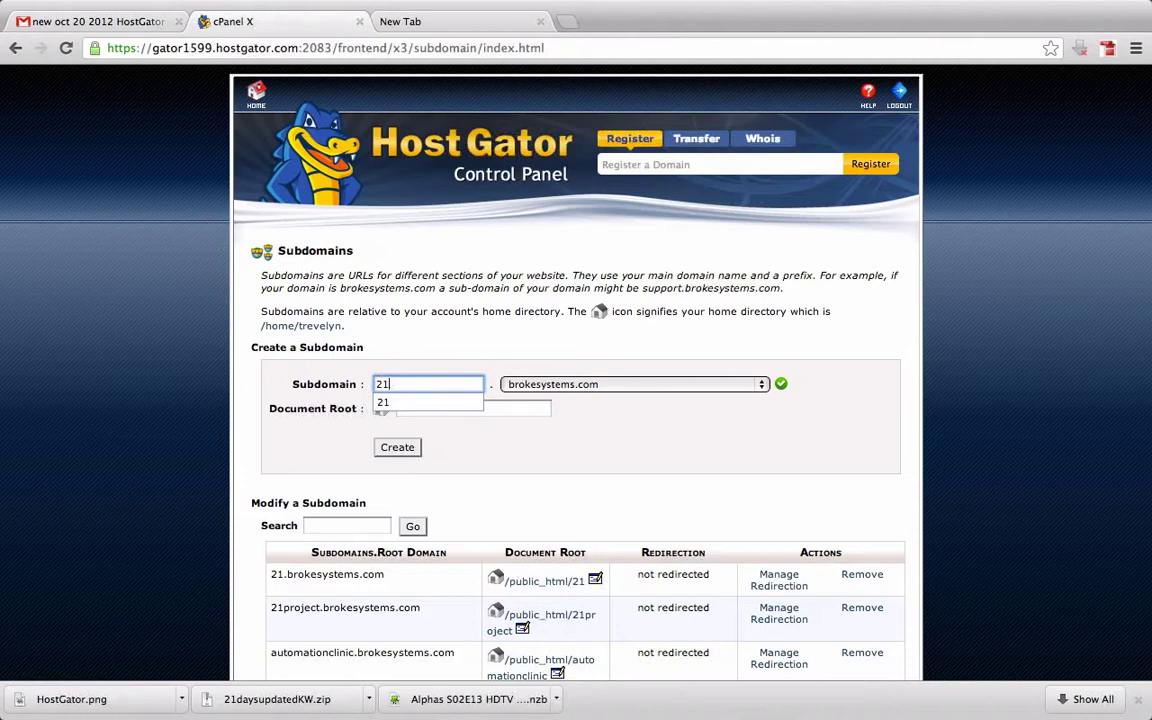
pyautogui.write('claas')
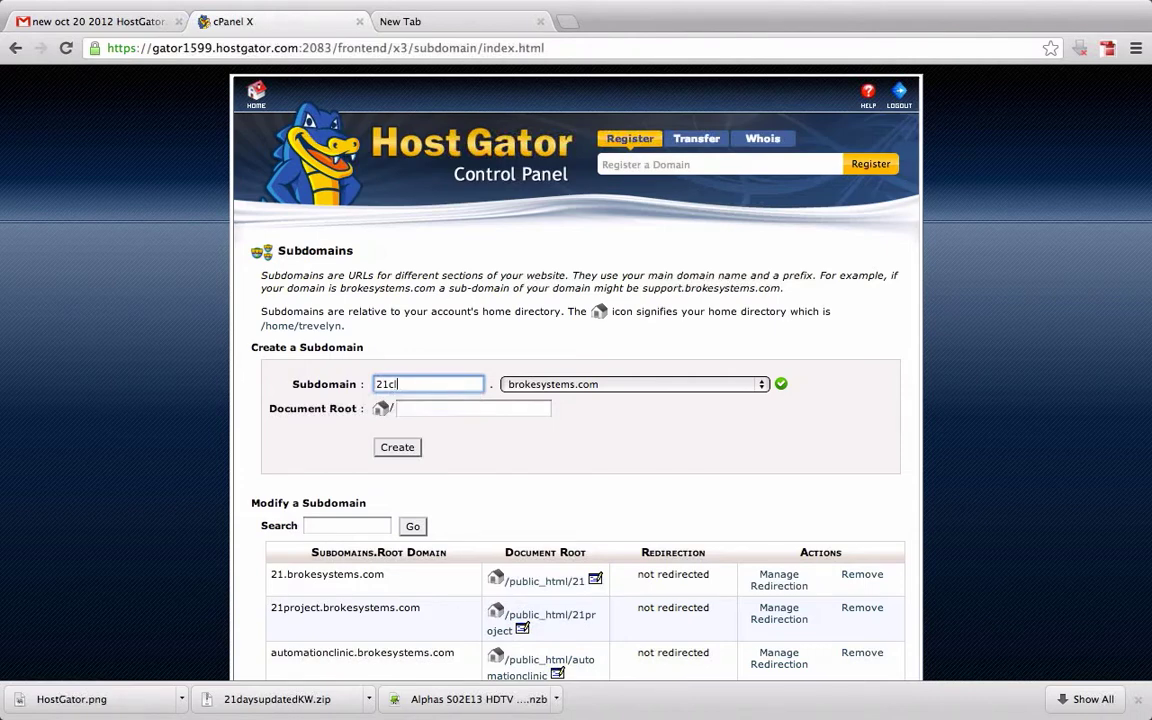
pyautogui.press('BackSpace')
pyautogui.press('BackSpace')
pyautogui.write('ss')
pyautogui.click(397, 447)
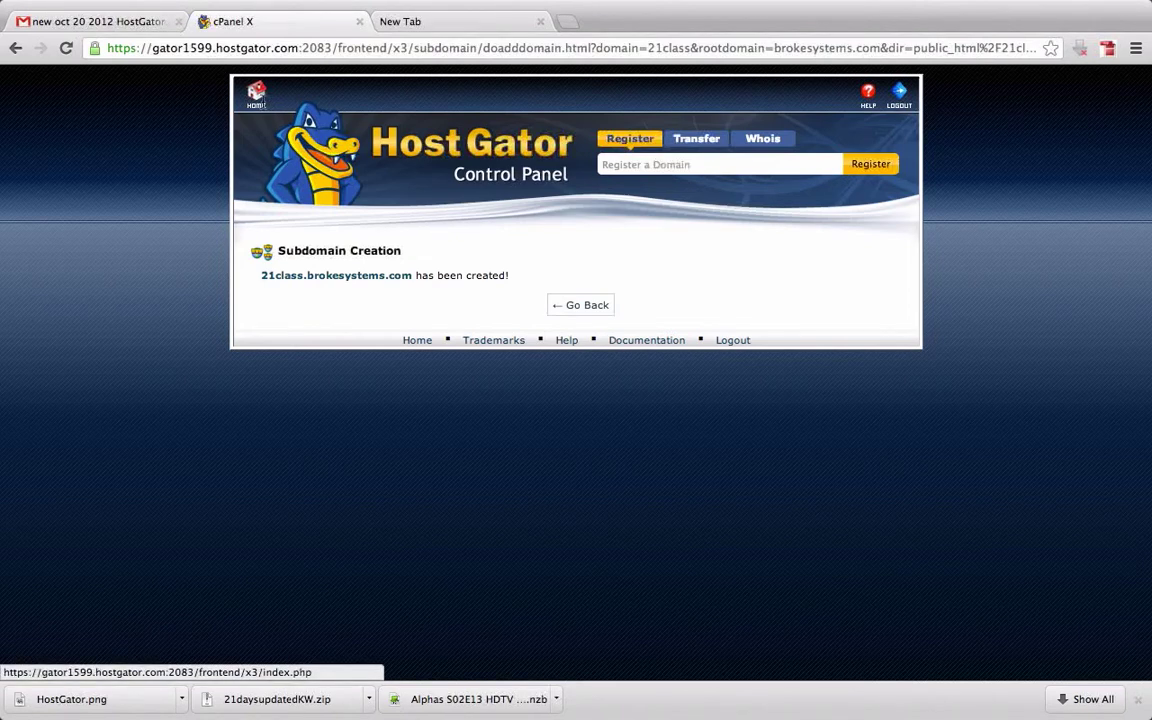
# Go back to the cPanel home and launch QuickInstall under Software/Services
pyautogui.click(256, 92)
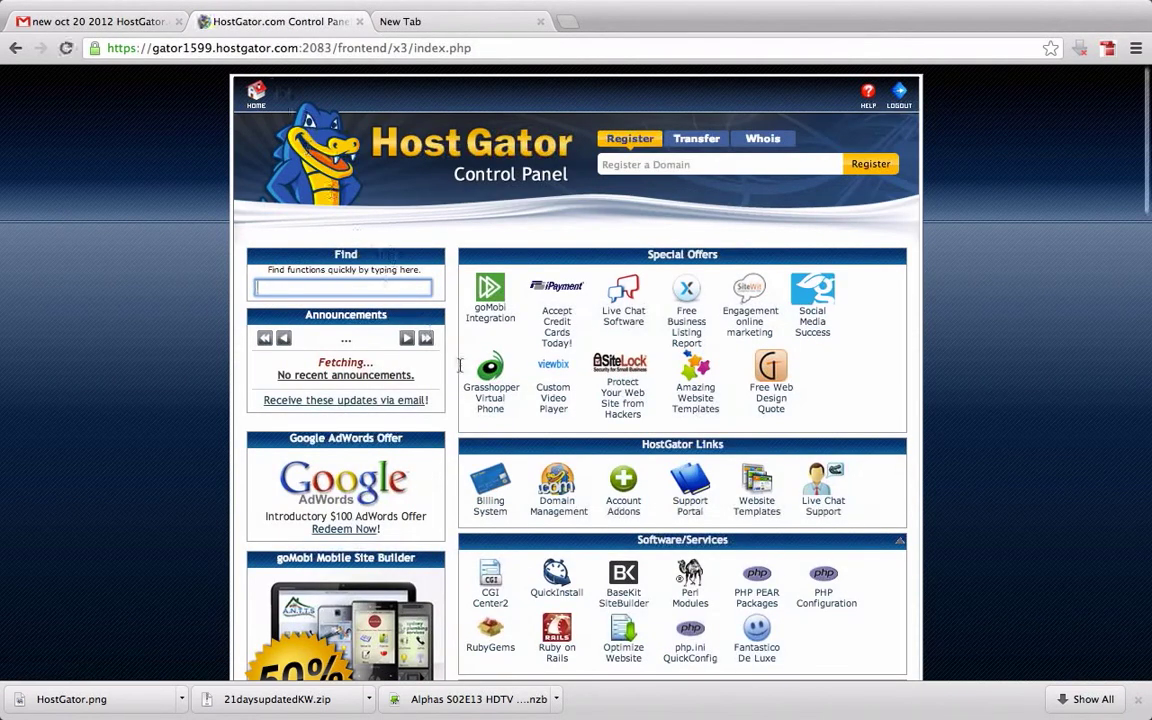
pyautogui.scroll(-3, 486, 392)
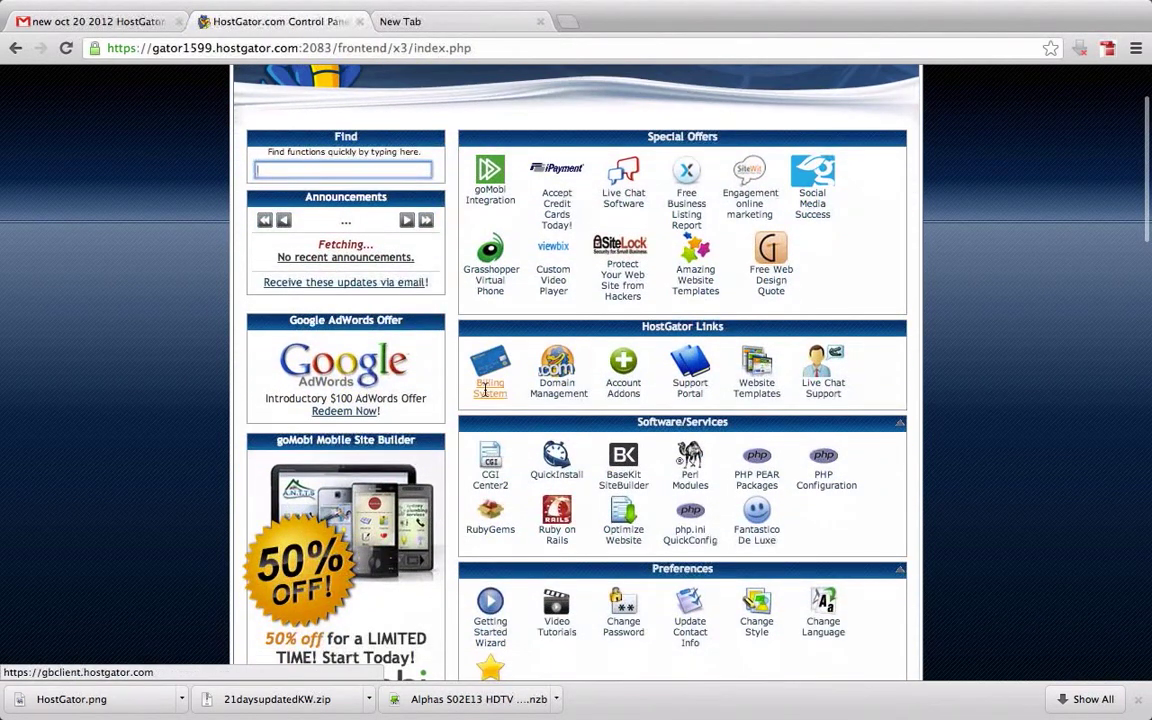
pyautogui.scroll(1, 556, 470)
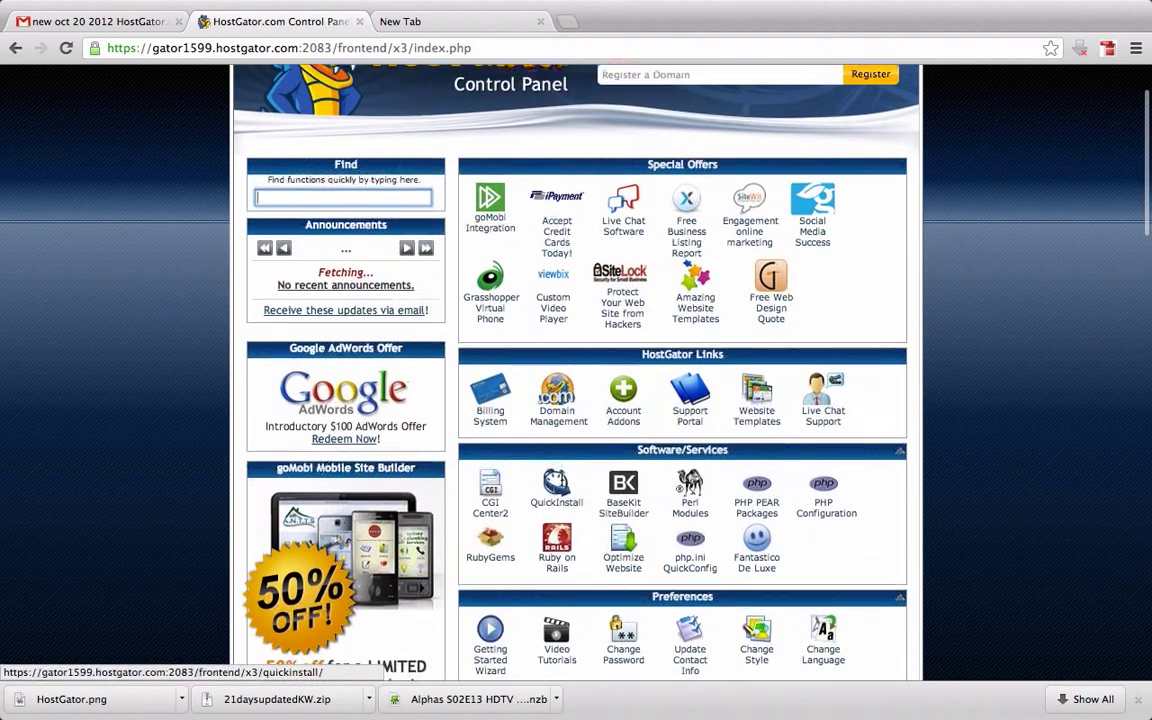
pyautogui.scroll(-1, 555, 485)
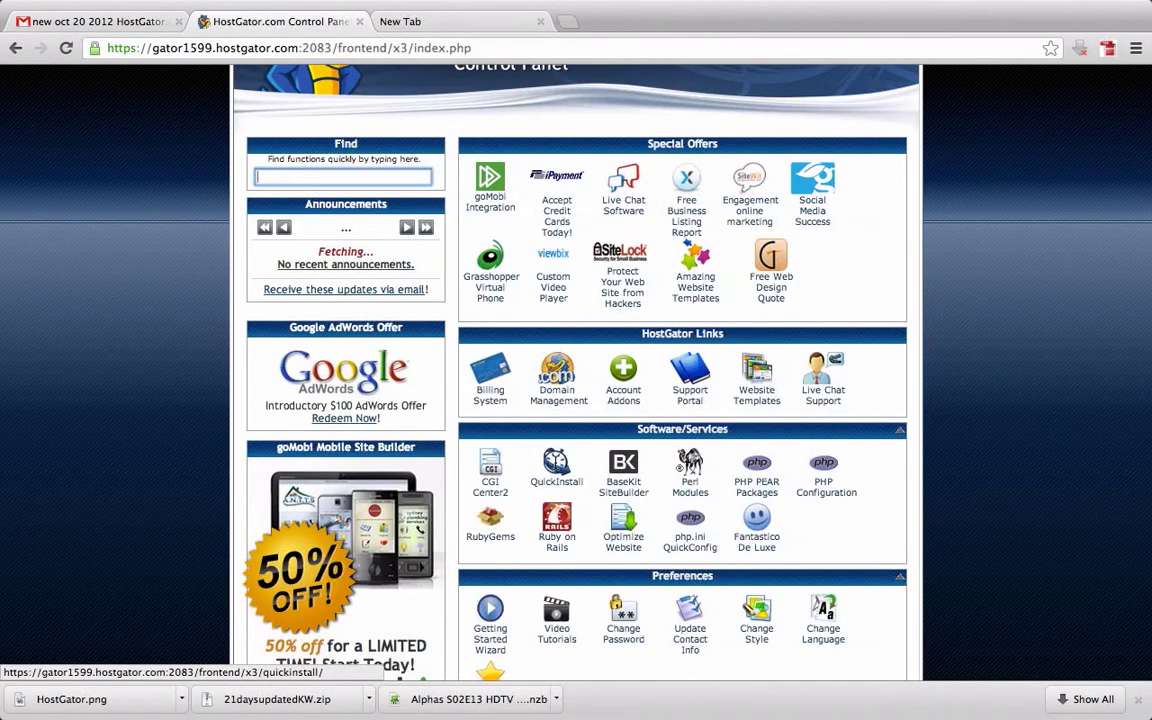
pyautogui.click(556, 465)
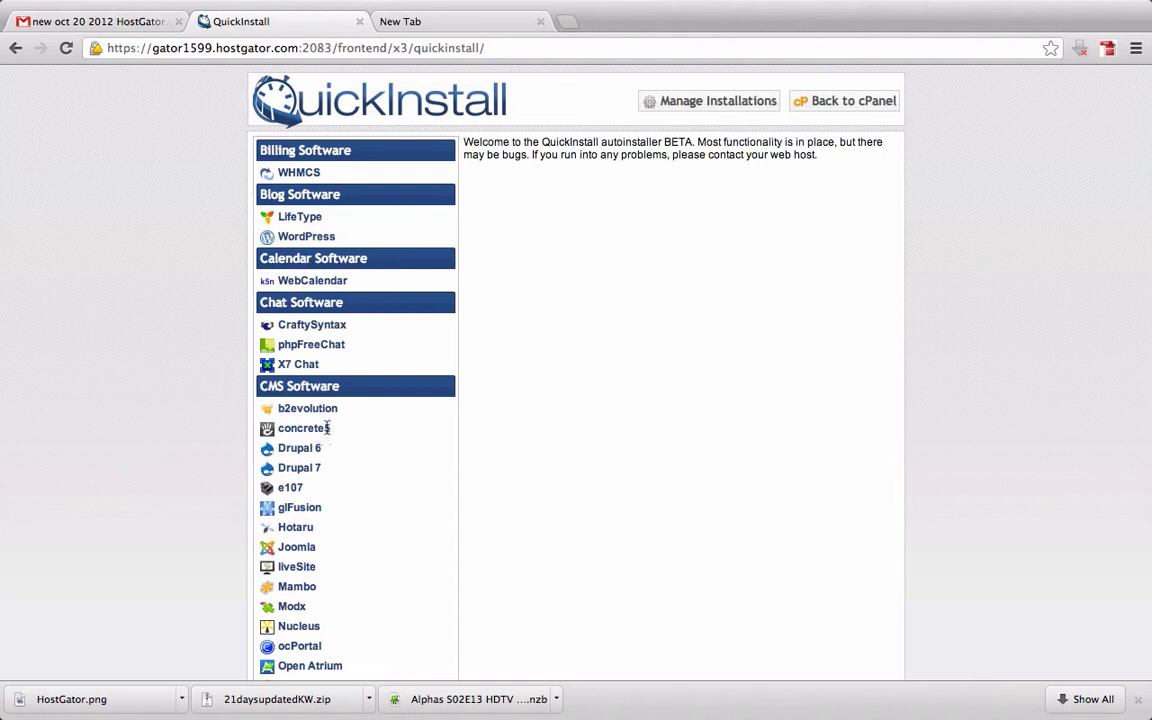
# Choose WordPress from Blog Software and continue to its 3.4.2 install form
pyautogui.click(322, 237)
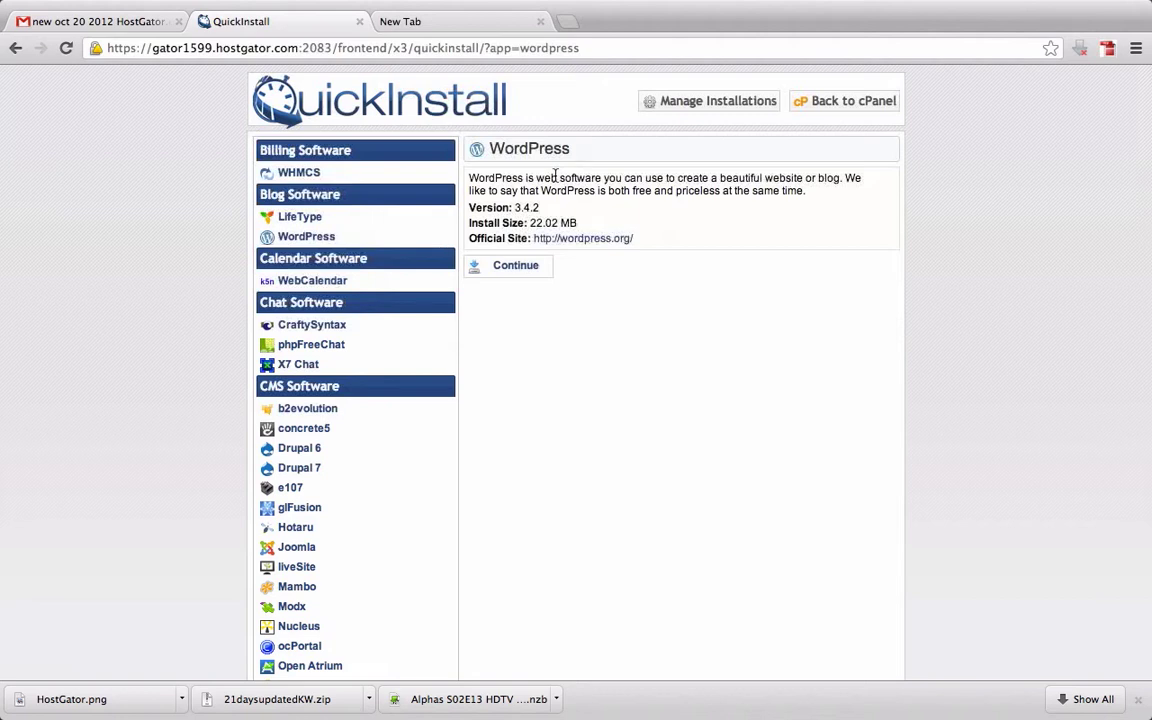
pyautogui.click(527, 266)
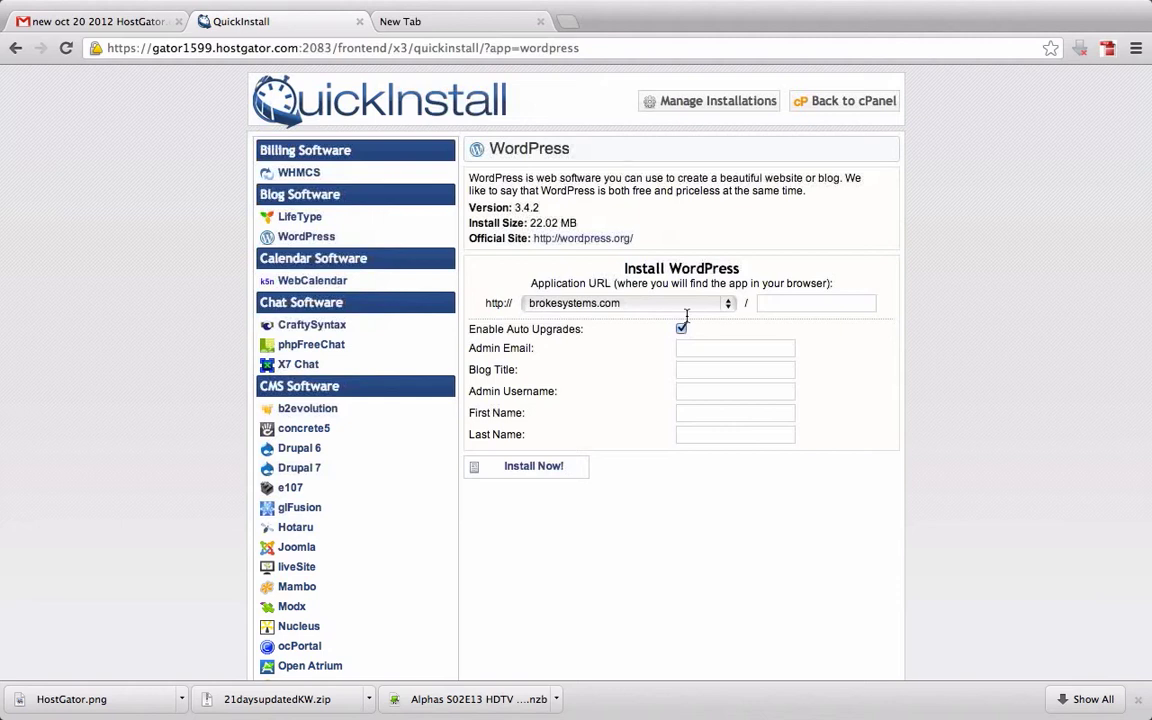
# Type 21class as the install directory, briefly try the 21class subdomain, then reselect brokesystems.com
pyautogui.click(766, 303)
pyautogui.write('21')
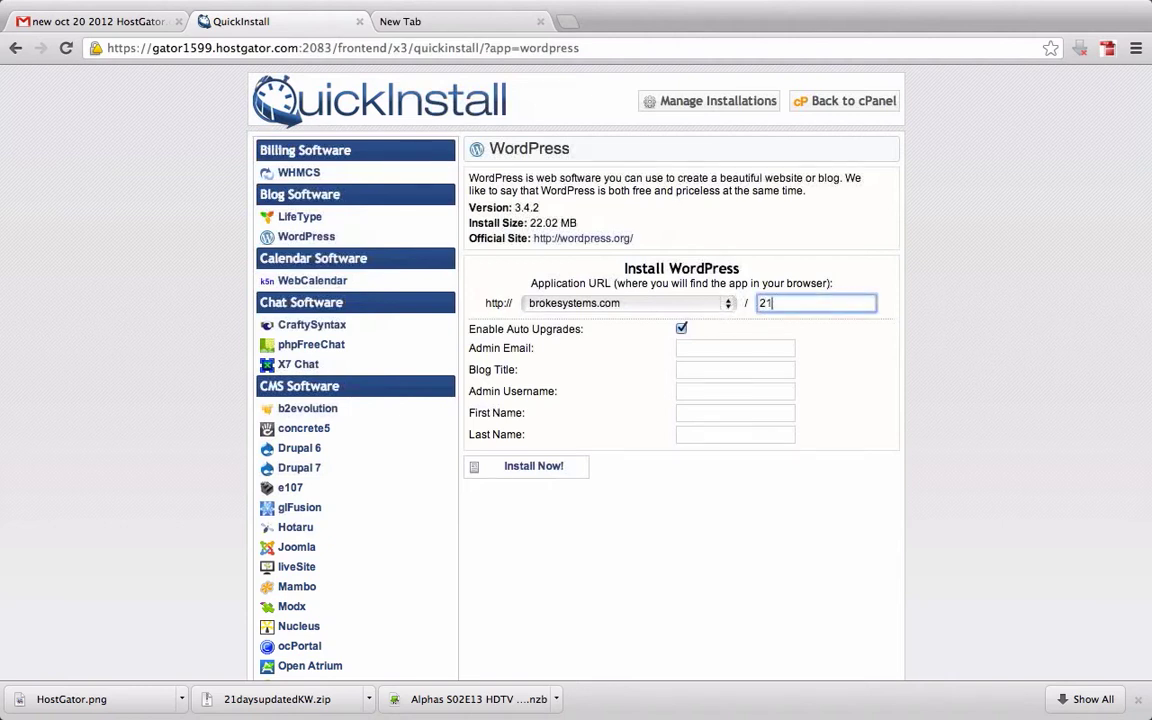
pyautogui.write('class')
pyautogui.click(731, 307)
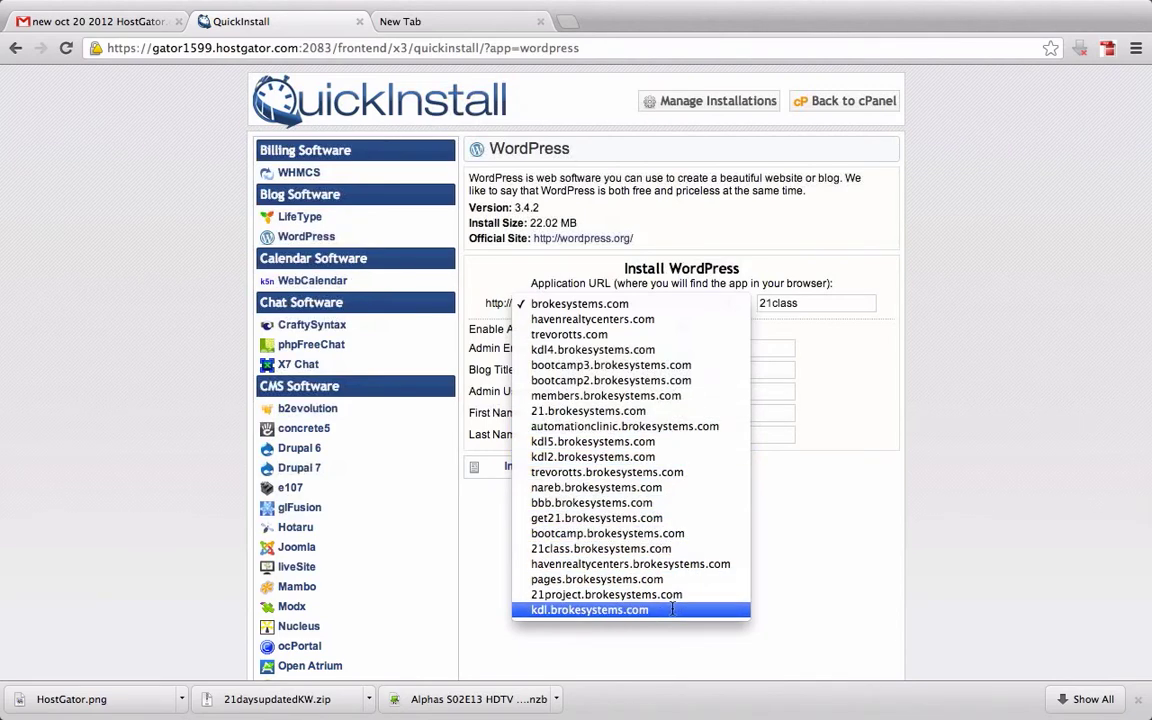
pyautogui.click(670, 548)
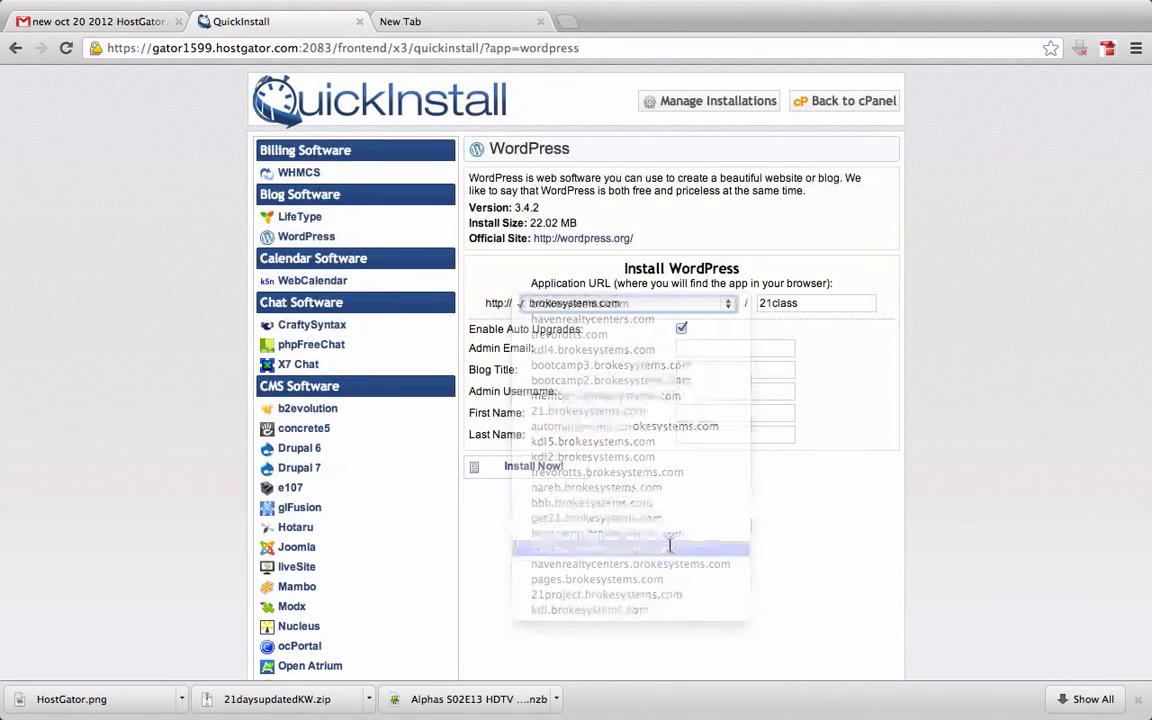
pyautogui.click(828, 302)
pyautogui.press('BackSpace')
pyautogui.press('BackSpace')
pyautogui.press('BackSpace')
pyautogui.press('BackSpace')
pyautogui.press('BackSpace')
pyautogui.press('BackSpace')
pyautogui.press('BackSpace')
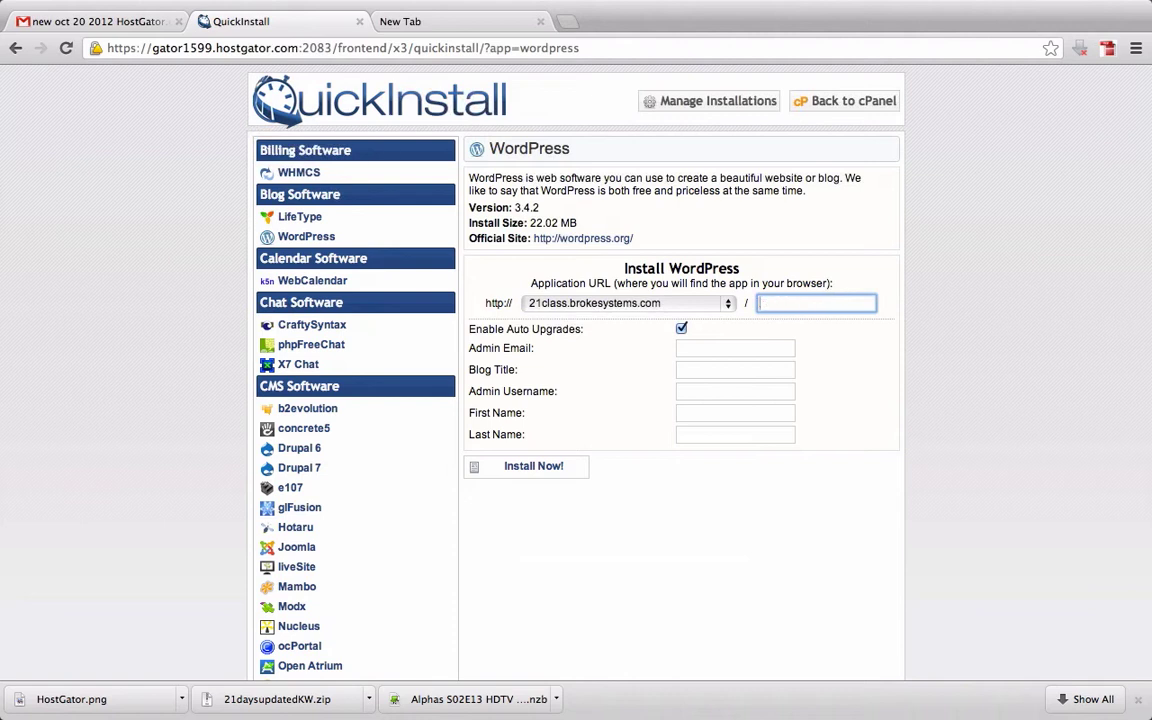
pyautogui.click(727, 303)
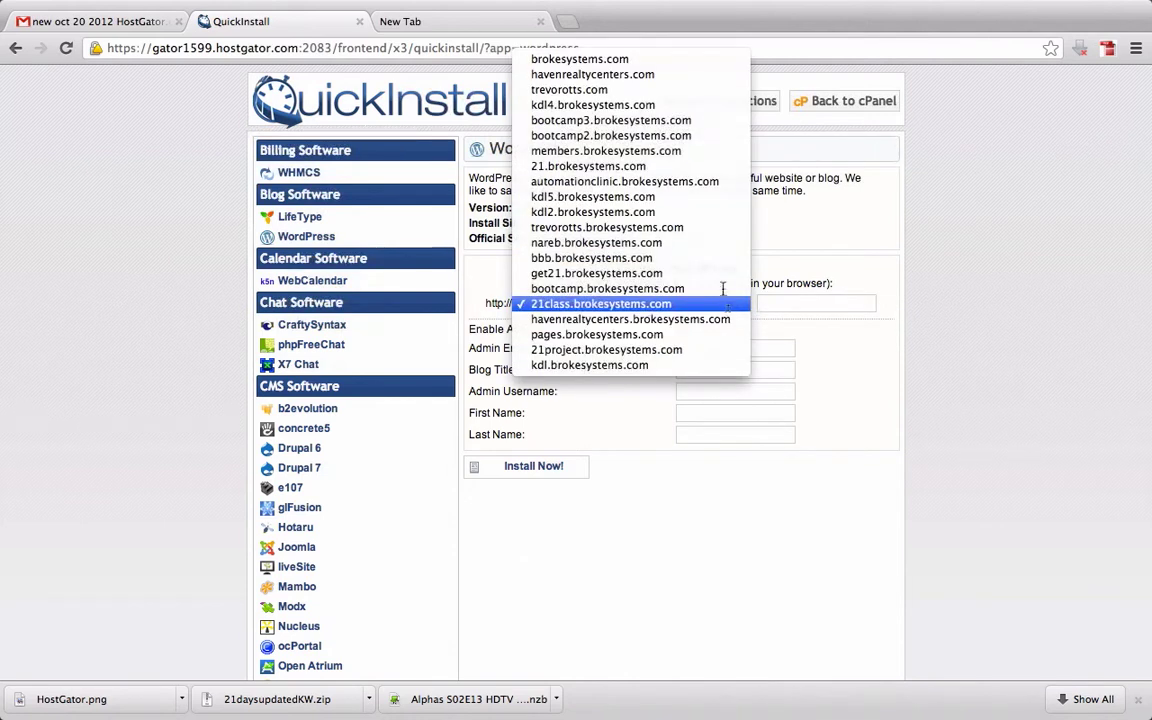
pyautogui.click(631, 58)
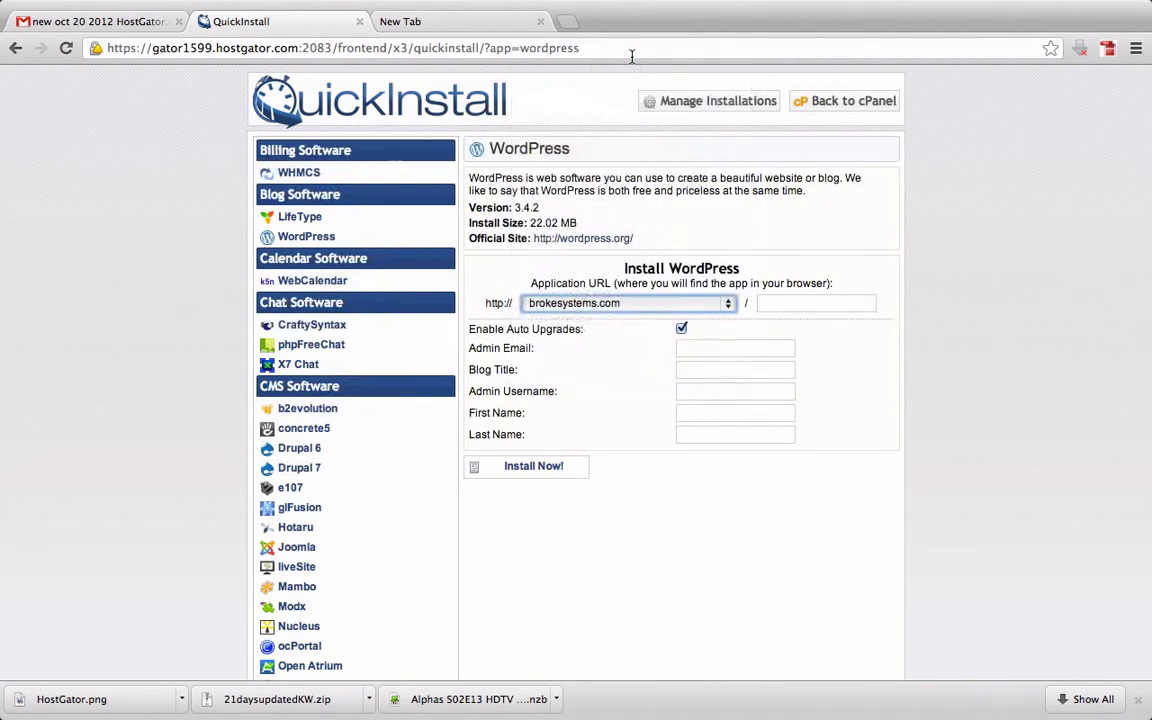
# Re-enter the install directory as 21class so the URL reads brokesystems.com/21class
pyautogui.click(805, 303)
pyautogui.write('c')
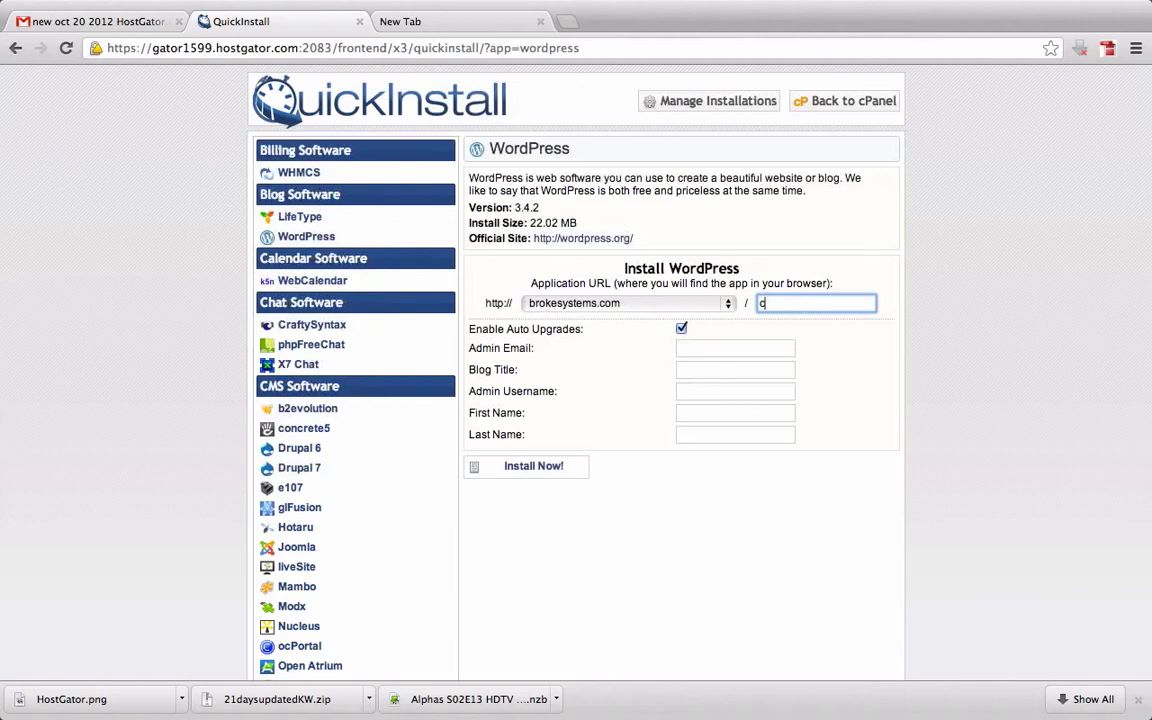
pyautogui.write('lo')
pyautogui.press('BackSpace')
pyautogui.press('BackSpace')
pyautogui.press('BackSpace')
pyautogui.write('21cal')
pyautogui.press('BackSpace')
pyautogui.press('BackSpace')
pyautogui.write('las')
pyautogui.click(747, 302)
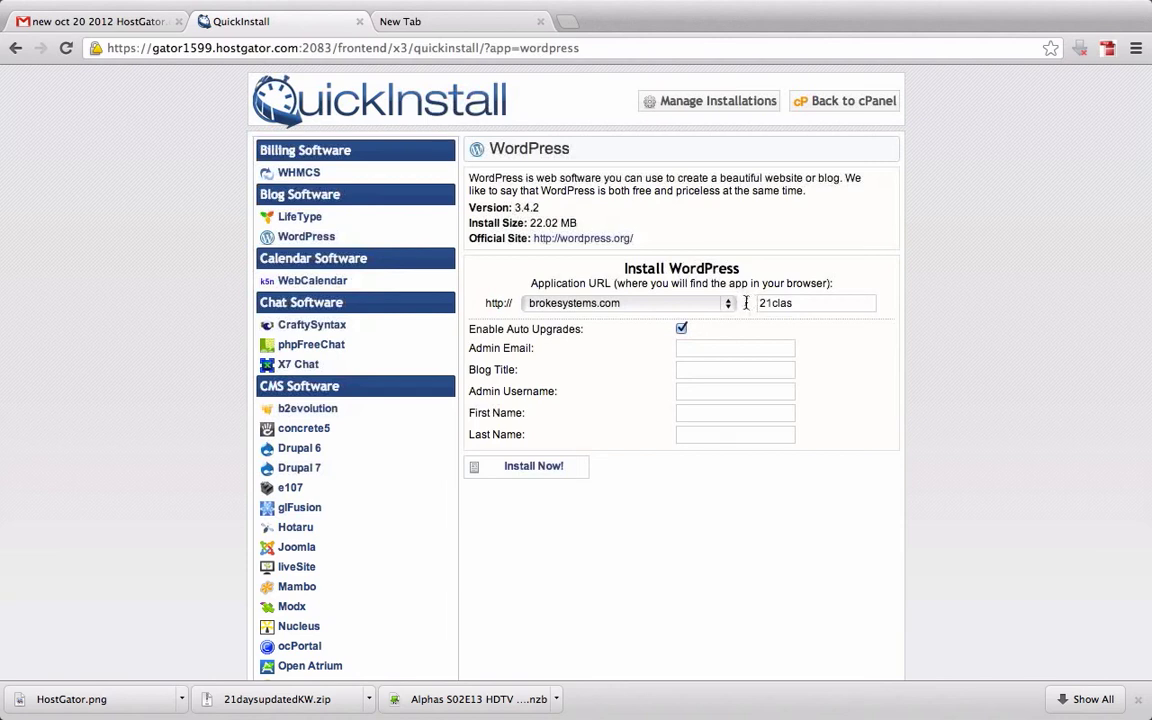
pyautogui.click(813, 302)
pyautogui.write('s')
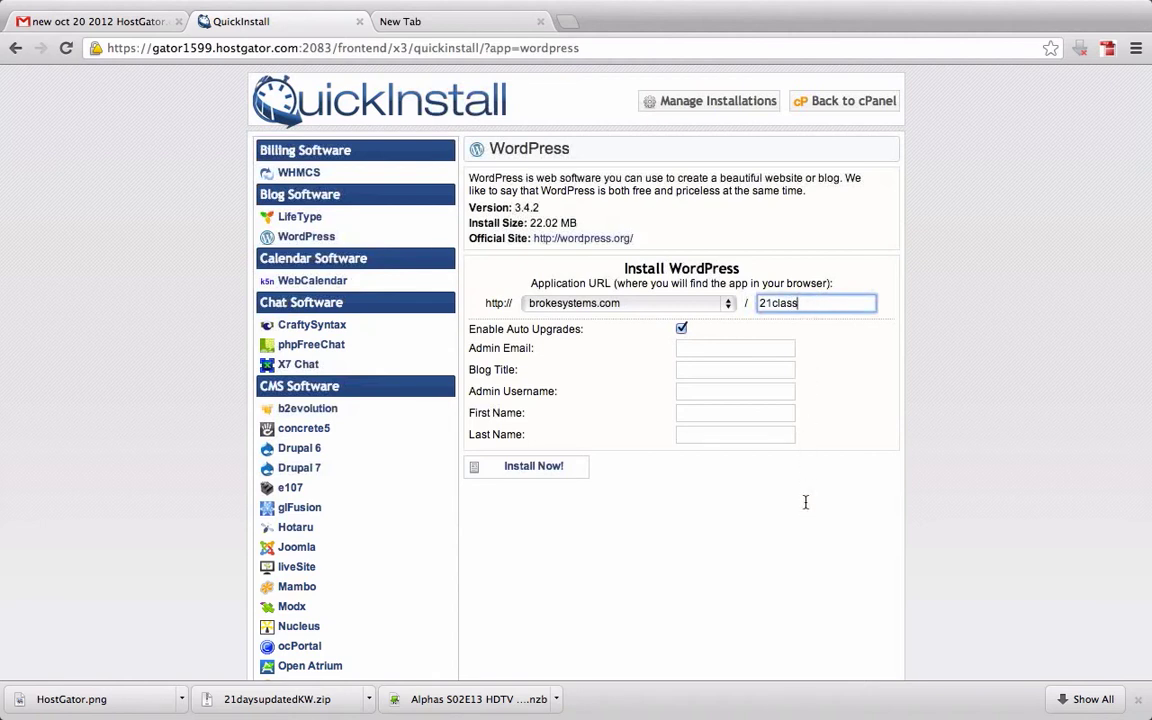
pyautogui.click(702, 349)
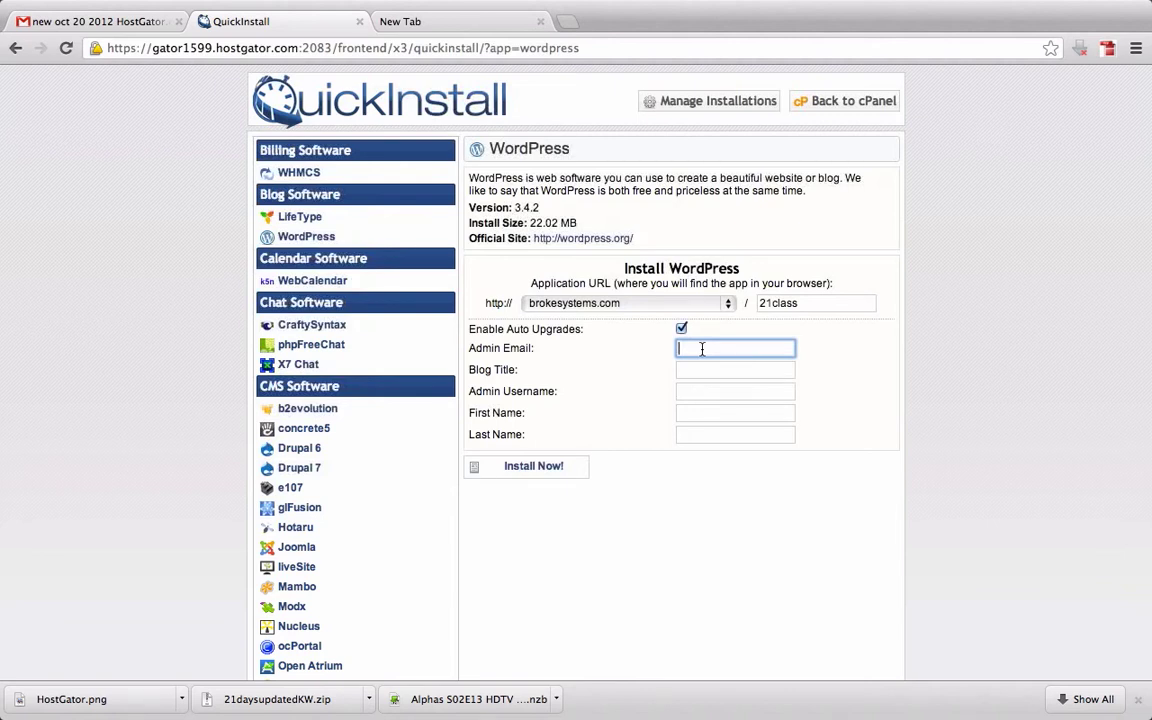
# Fill the admin e-mail from the autofill suggestion and set the blog title to '21 class'
pyautogui.write('trevelyn')
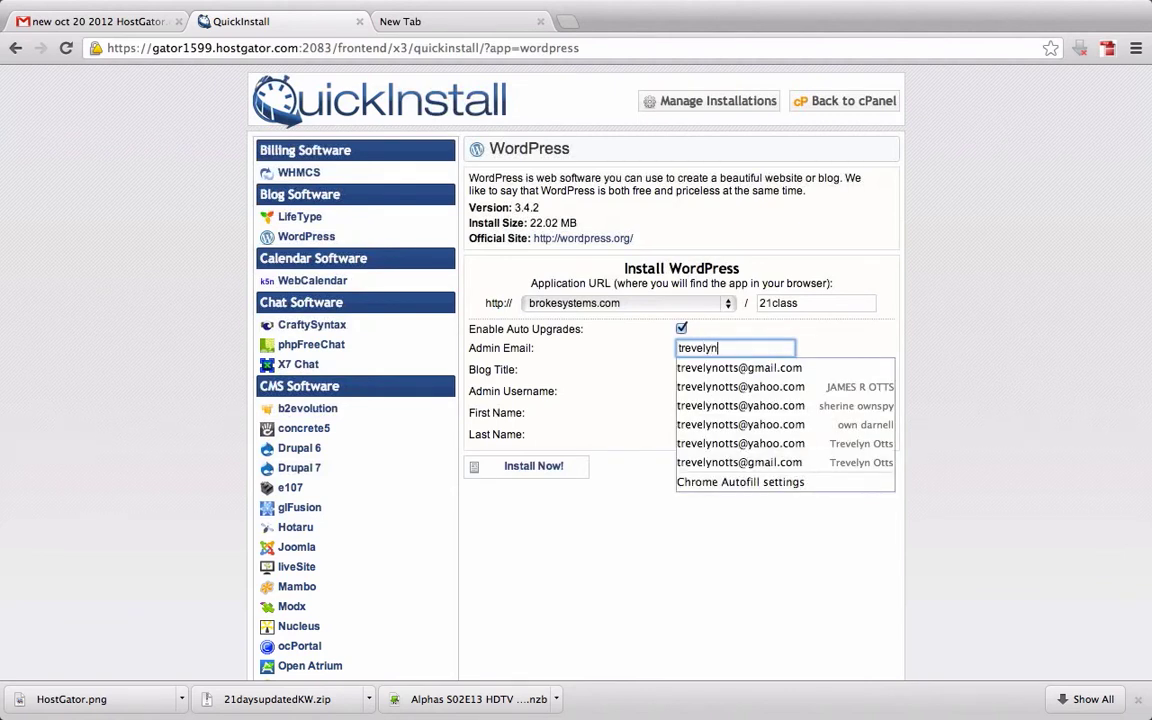
pyautogui.click(731, 387)
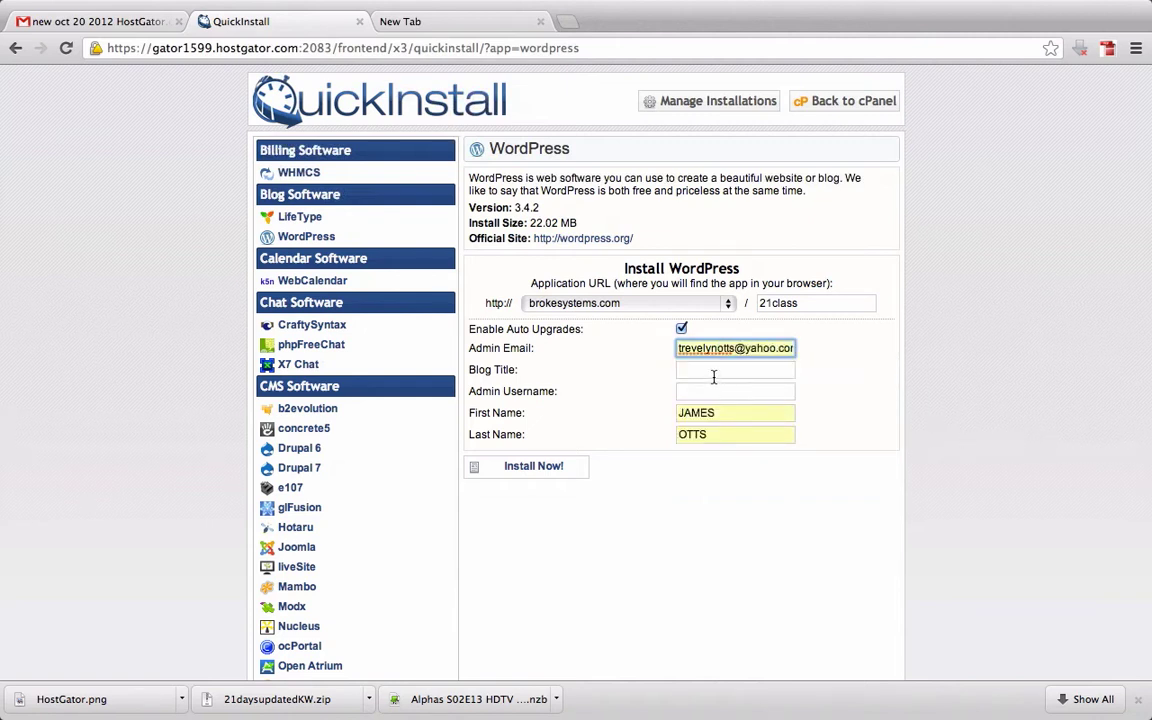
pyautogui.click(705, 372)
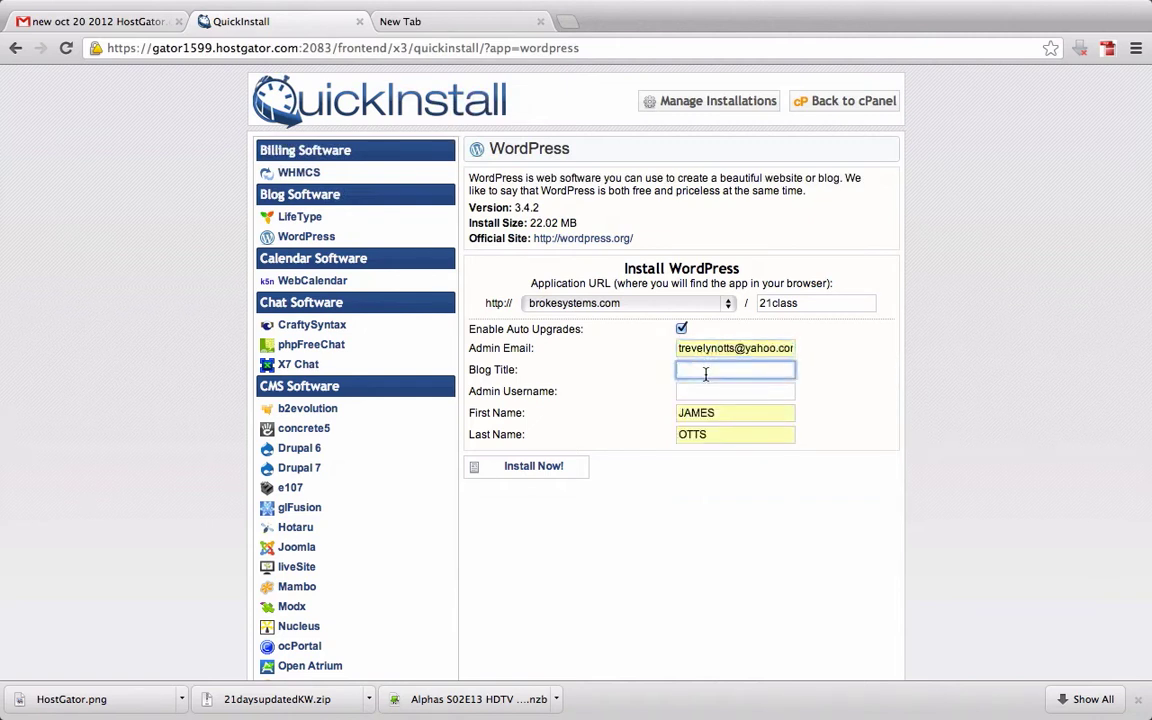
pyautogui.write('21cl')
pyautogui.press('BackSpace')
pyautogui.press('BackSpace')
pyautogui.write('class')
pyautogui.press('Tab')
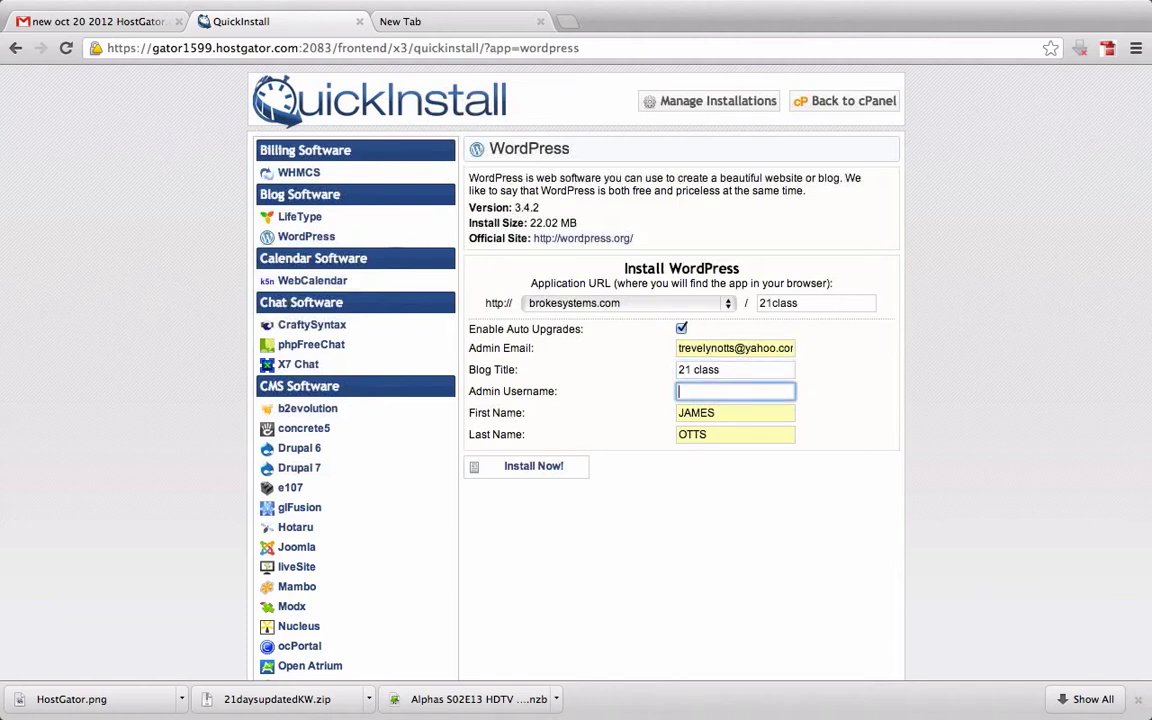
# Clear the autofilled first name and set the admin username to 'admin'
pyautogui.click(718, 416)
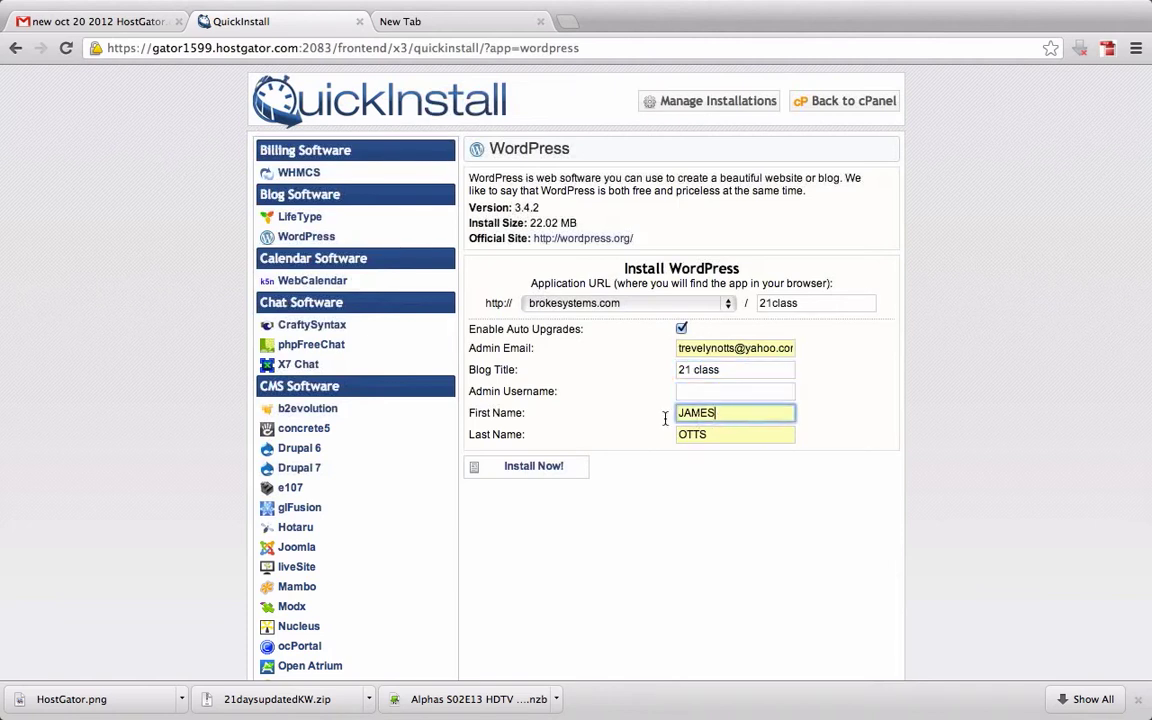
pyautogui.press('BackSpace')
pyautogui.press('BackSpace')
pyautogui.press('BackSpace')
pyautogui.press('BackSpace')
pyautogui.press('BackSpace')
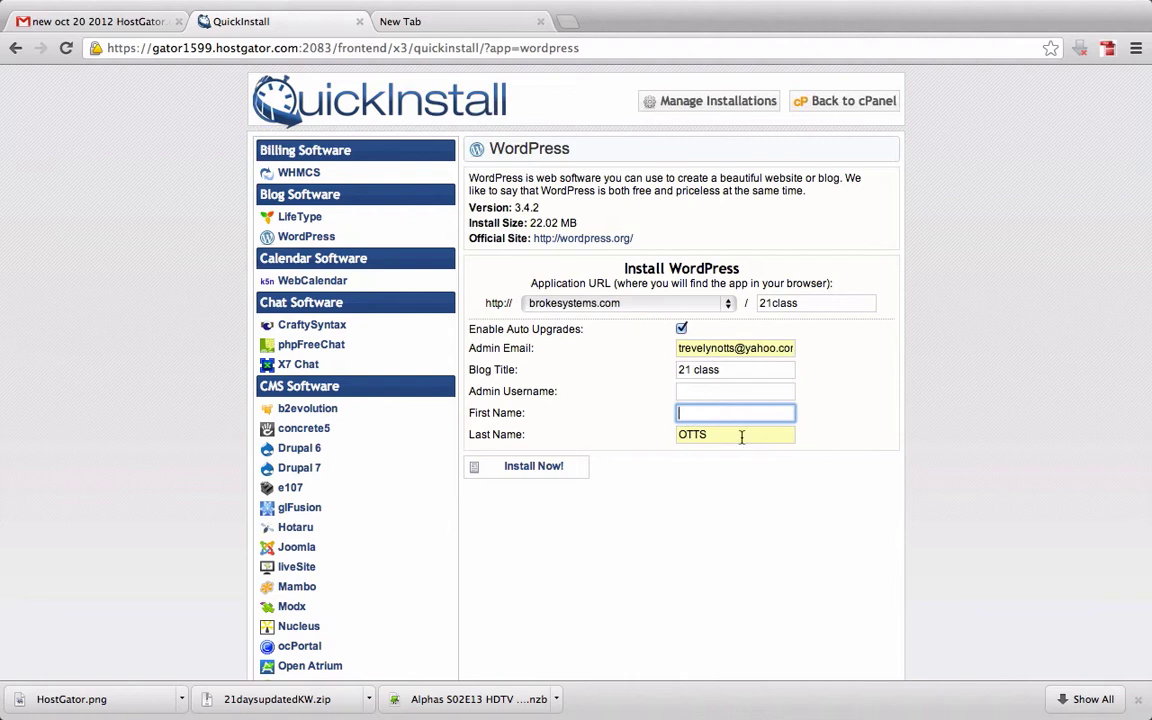
pyautogui.press('Tab')
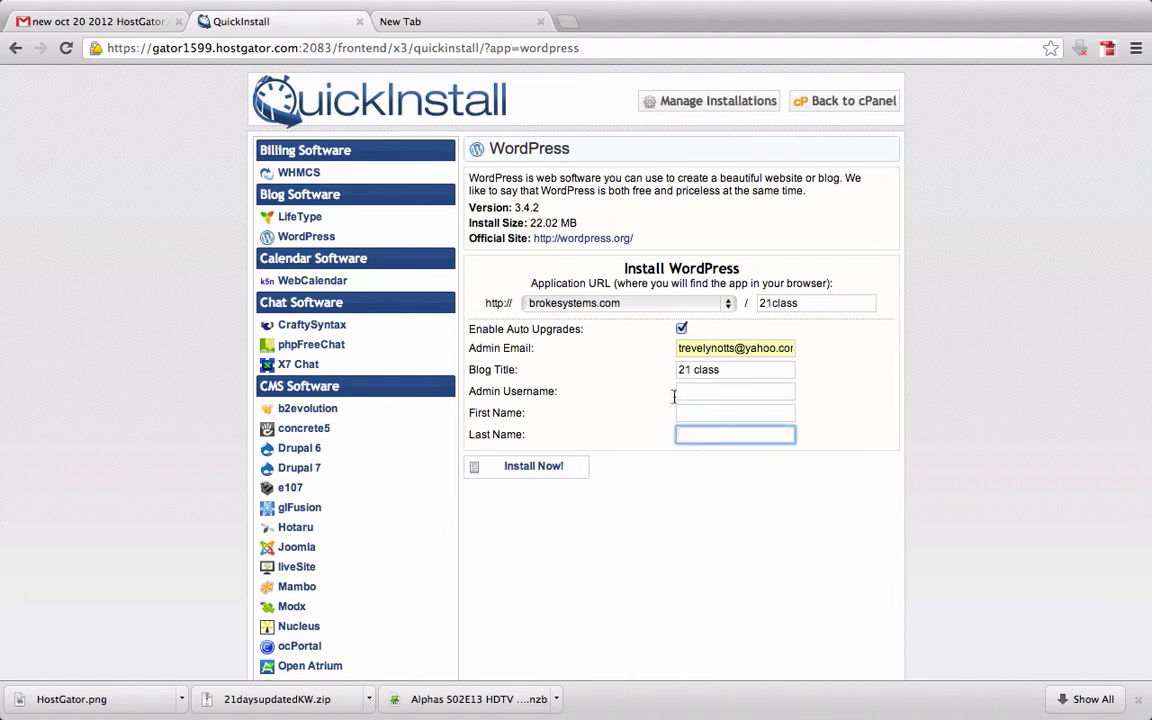
pyautogui.click(705, 393)
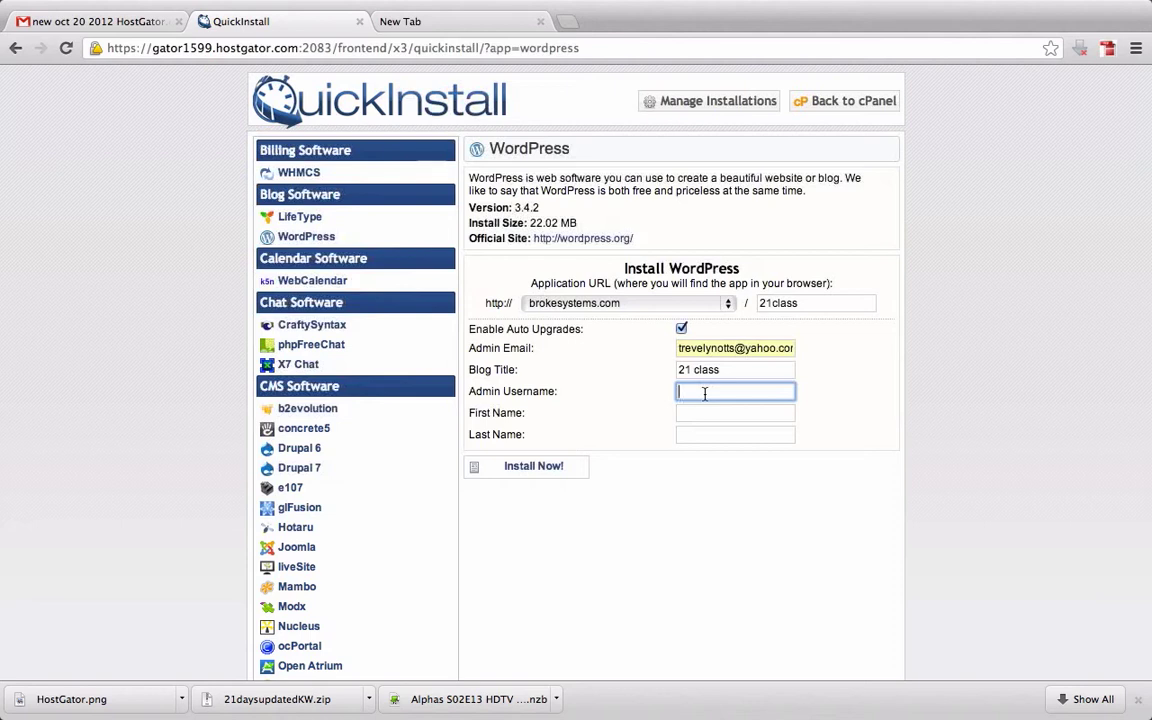
pyautogui.write('admin')
# Enter the admin's first and last name, then retype the username as 'admin'
pyautogui.click(753, 414)
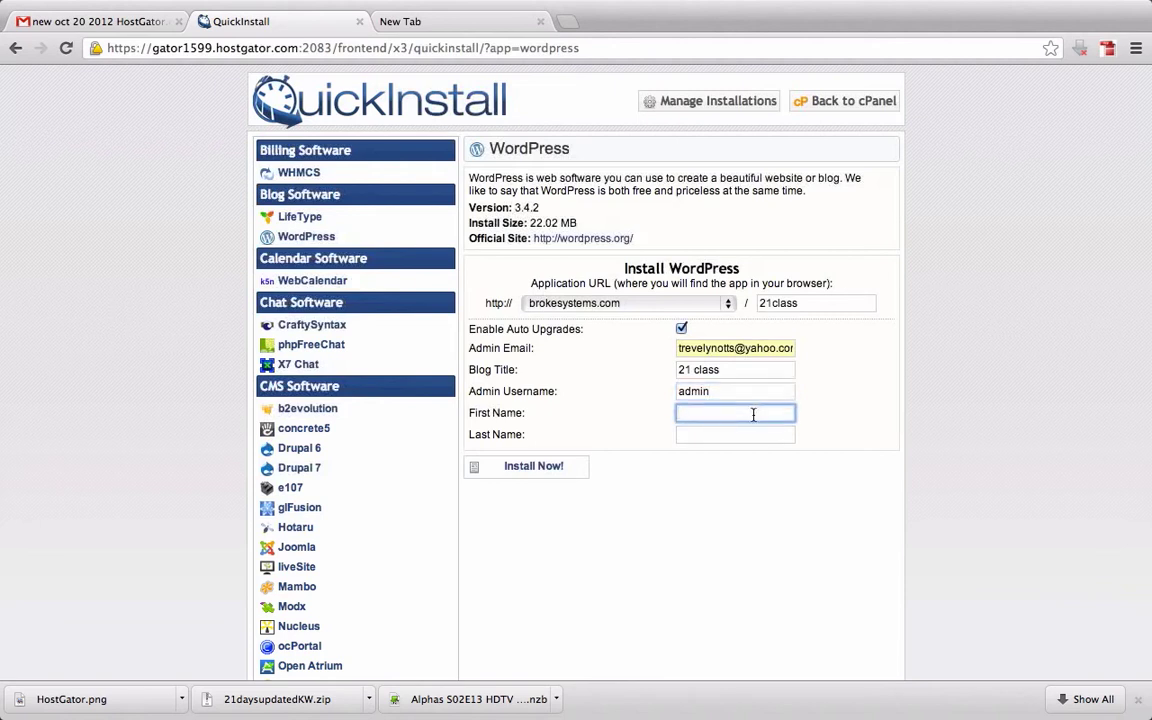
pyautogui.write('Treveor')
pyautogui.press('BackSpace')
pyautogui.press('BackSpace')
pyautogui.press('BackSpace')
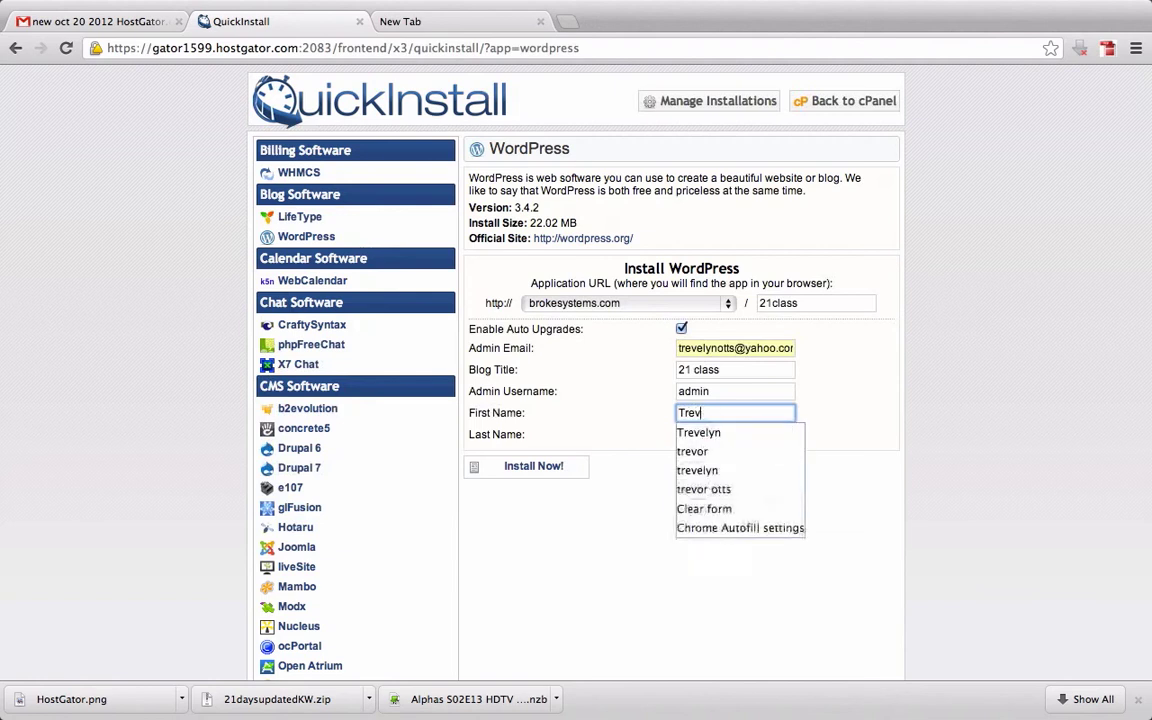
pyautogui.write('or')
pyautogui.press('Tab')
pyautogui.write('Otts')
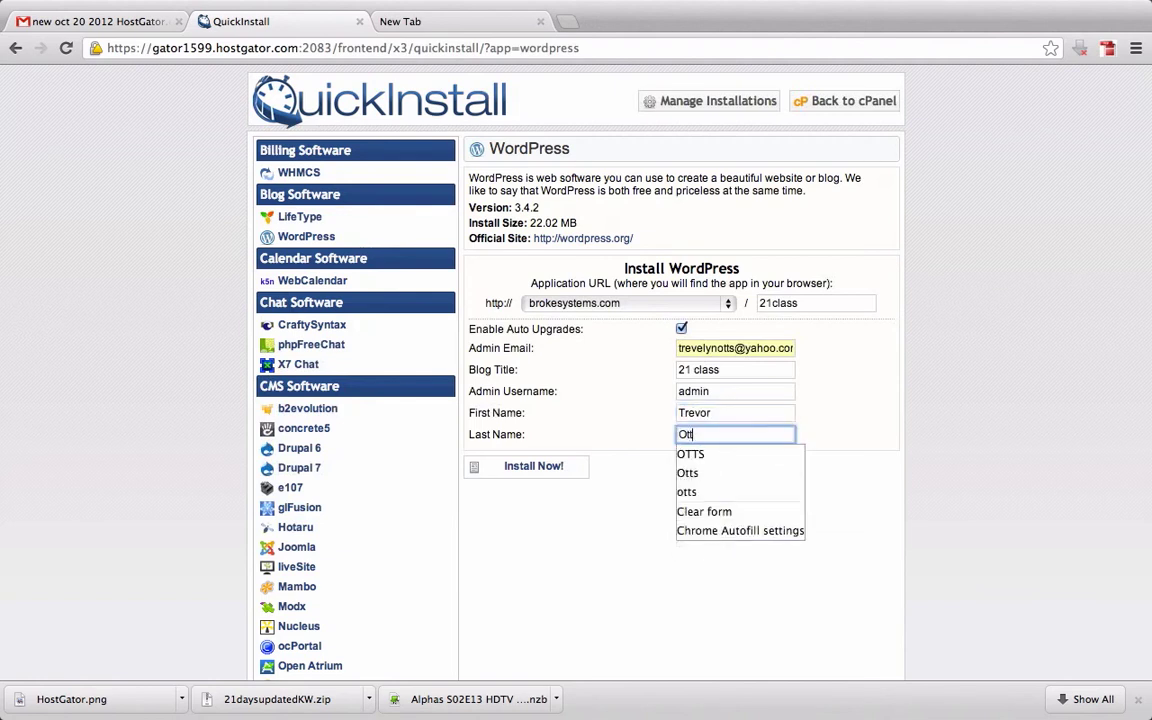
pyautogui.click(576, 566)
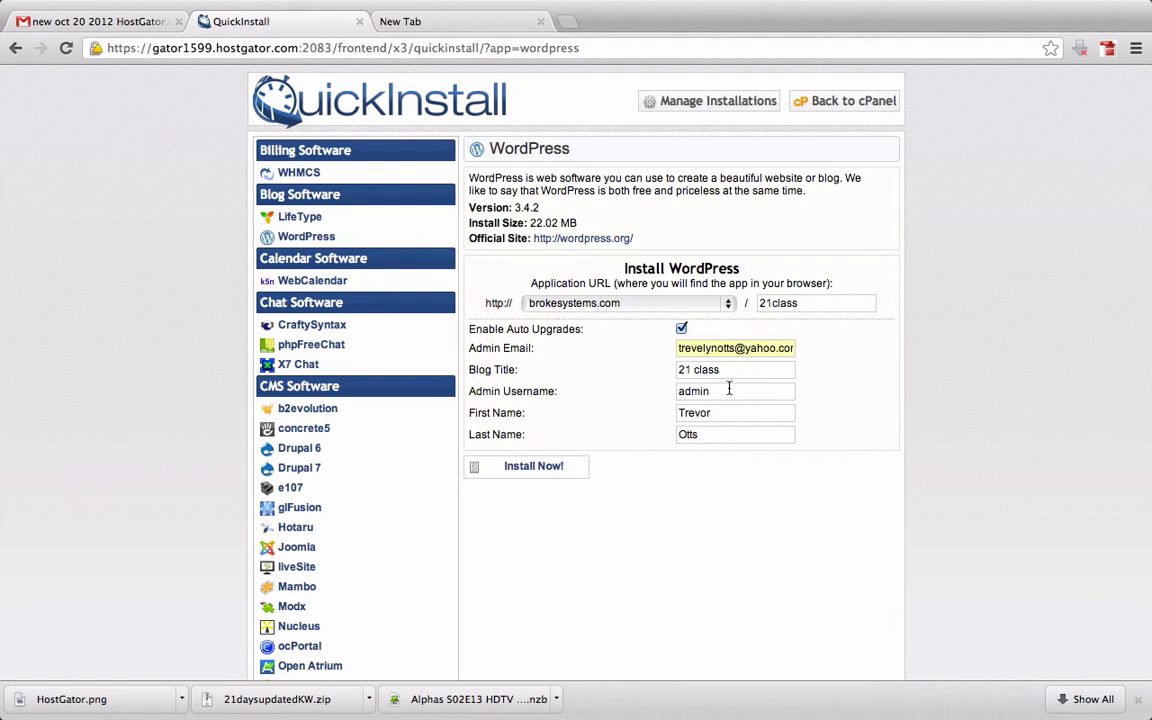
pyautogui.moveTo(730, 391); pyautogui.dragTo(679, 391)
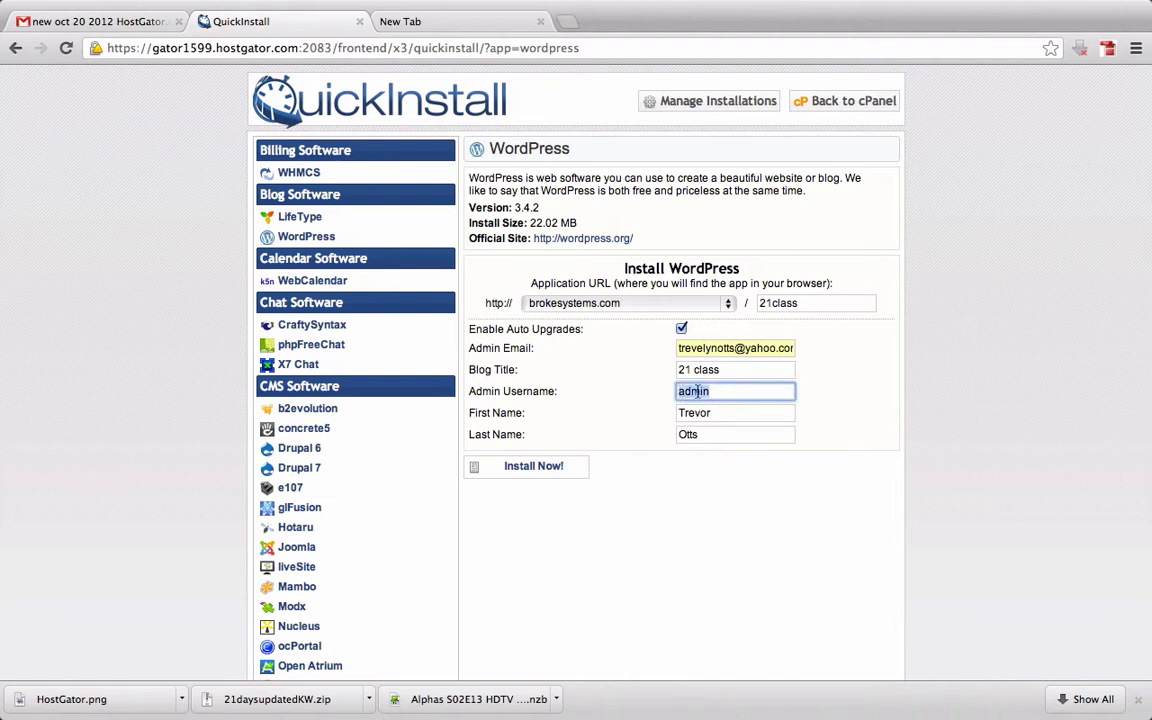
pyautogui.write('admin')
# Install WordPress and review the Congratulations message and the admin username line
pyautogui.click(548, 465)
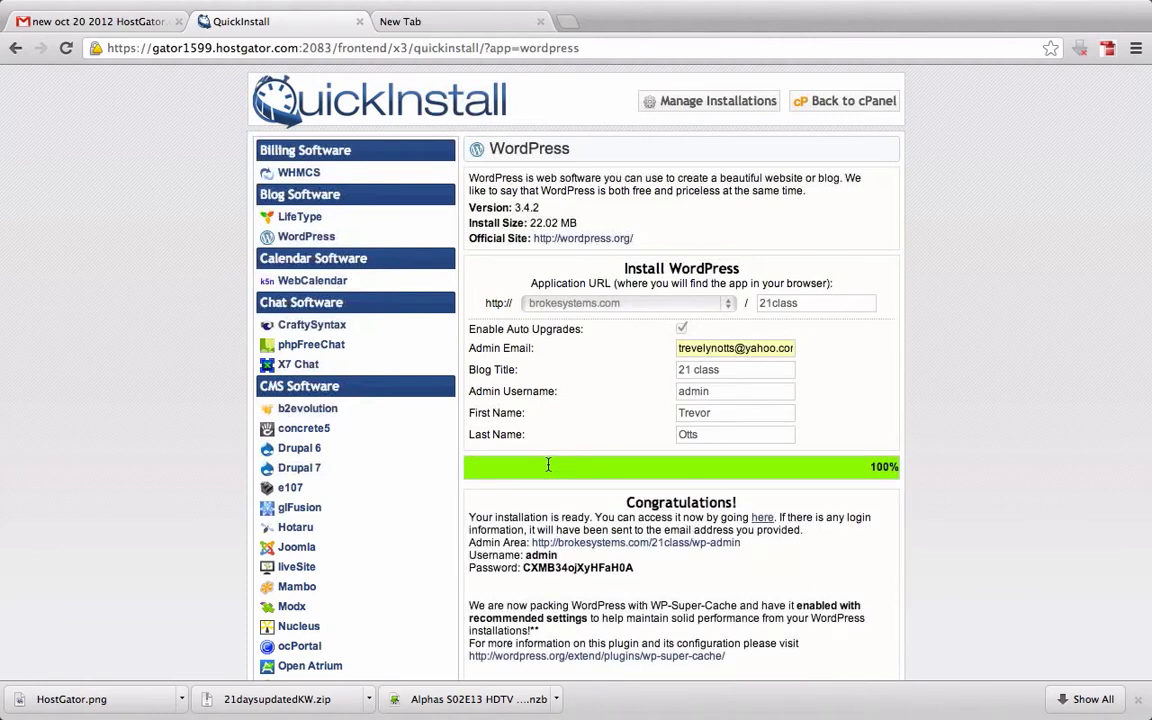
pyautogui.scroll(-2, 560, 519)
pyautogui.scroll(-3, 562, 528)
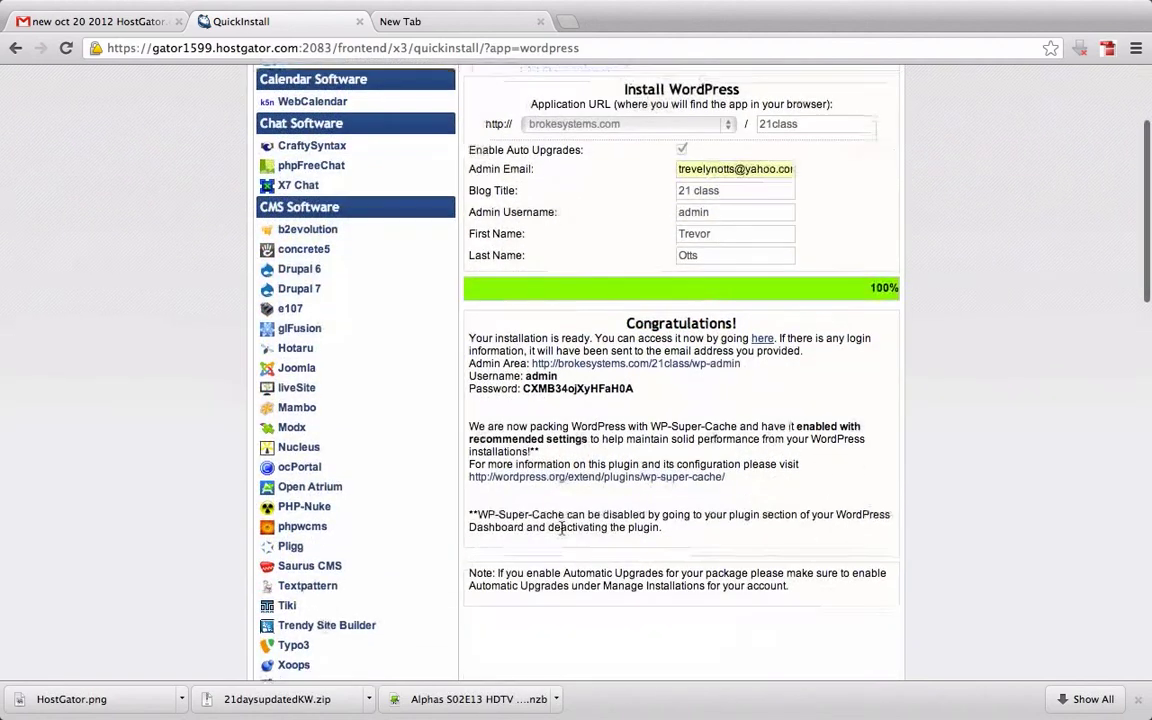
pyautogui.moveTo(625, 322); pyautogui.dragTo(754, 326)
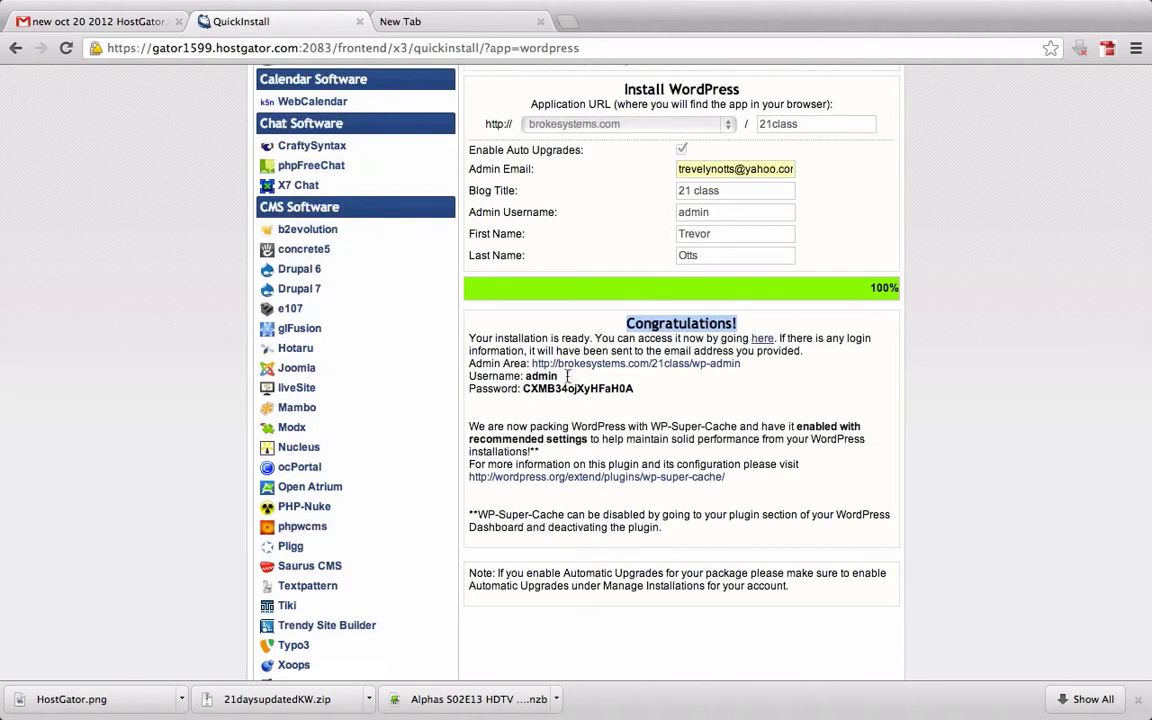
pyautogui.click(512, 341)
pyautogui.moveTo(558, 376); pyautogui.dragTo(471, 376)
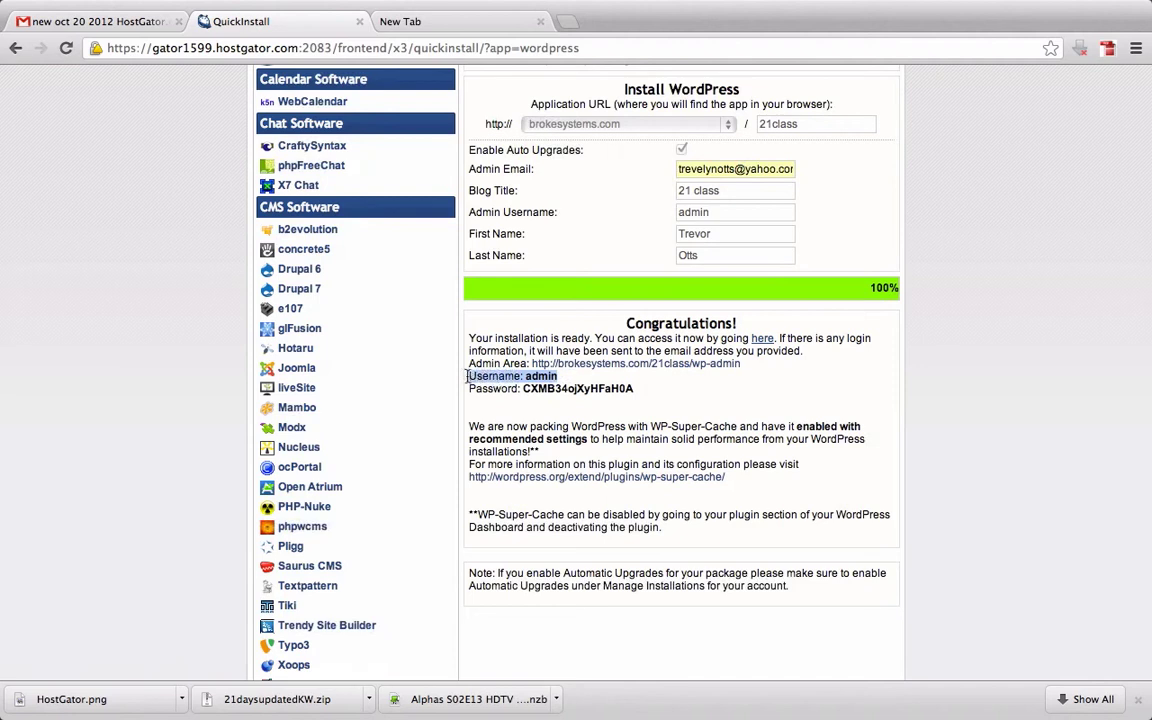
pyautogui.click(639, 390)
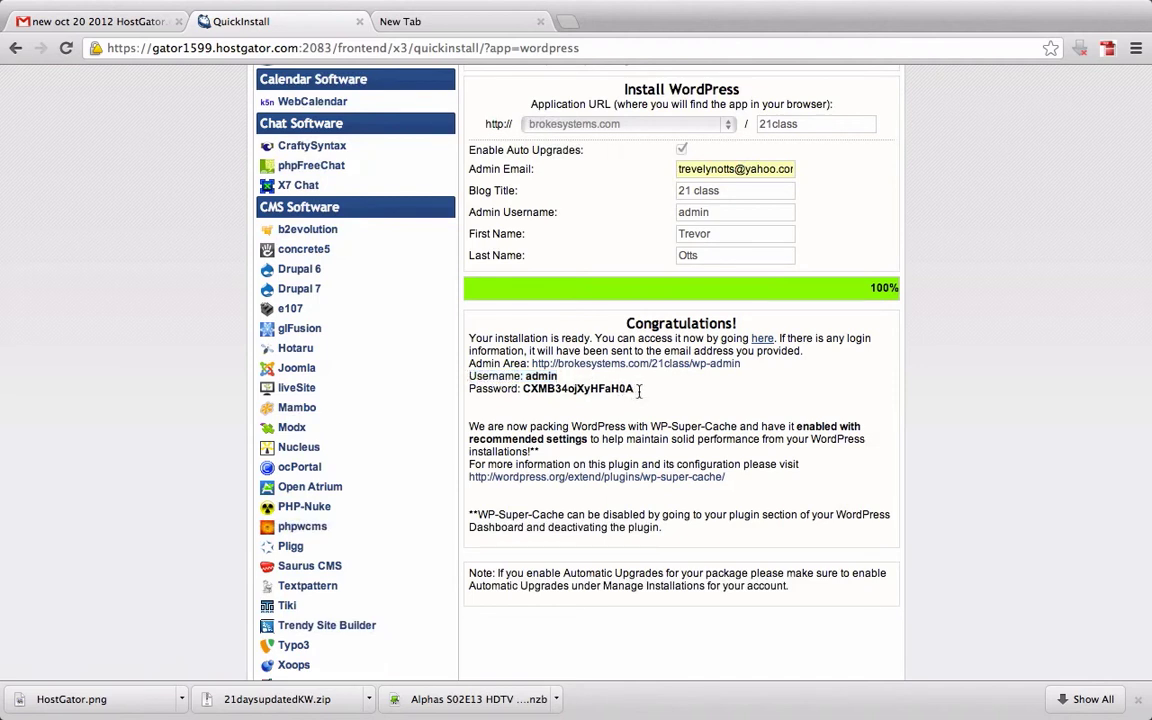
# Copy the generated admin password and note the wp-admin admin address
pyautogui.moveTo(639, 391); pyautogui.dragTo(526, 396)
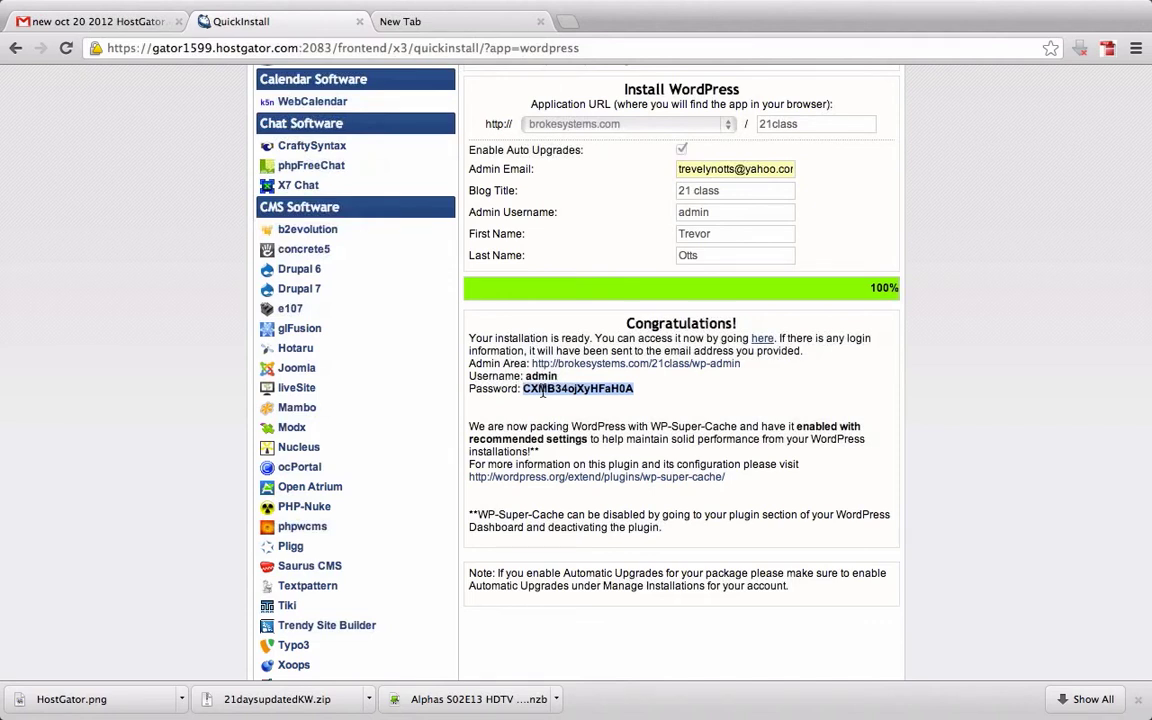
pyautogui.rightClick(543, 392)
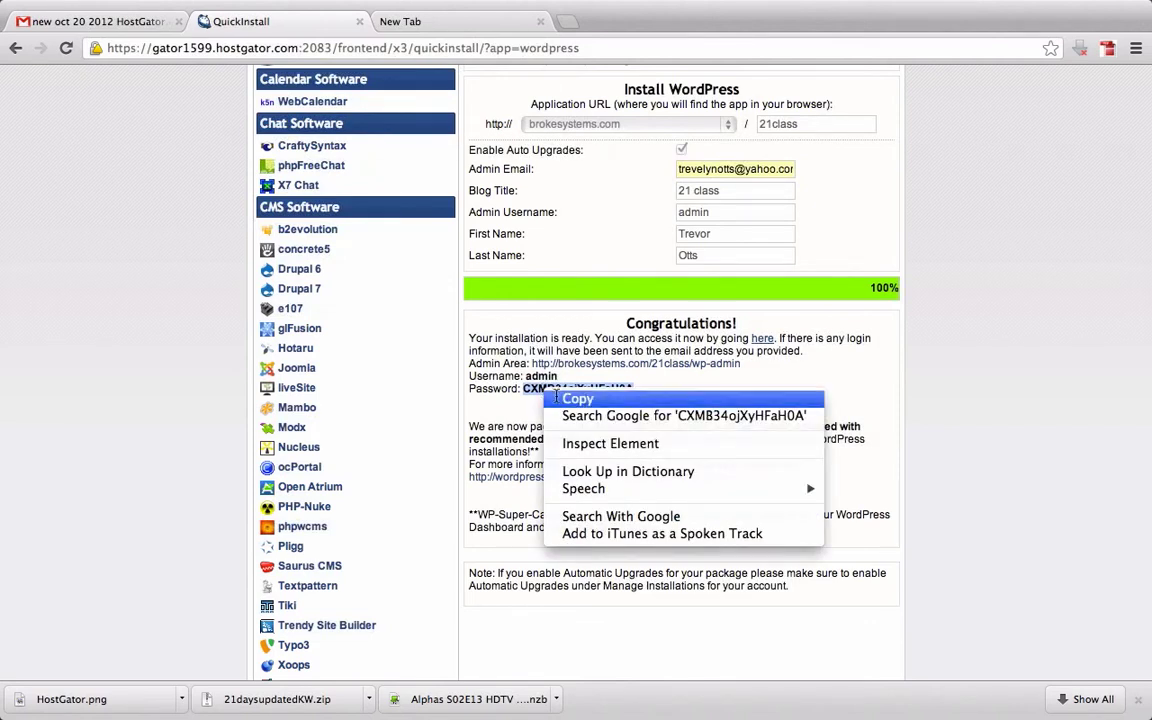
pyautogui.click(578, 399)
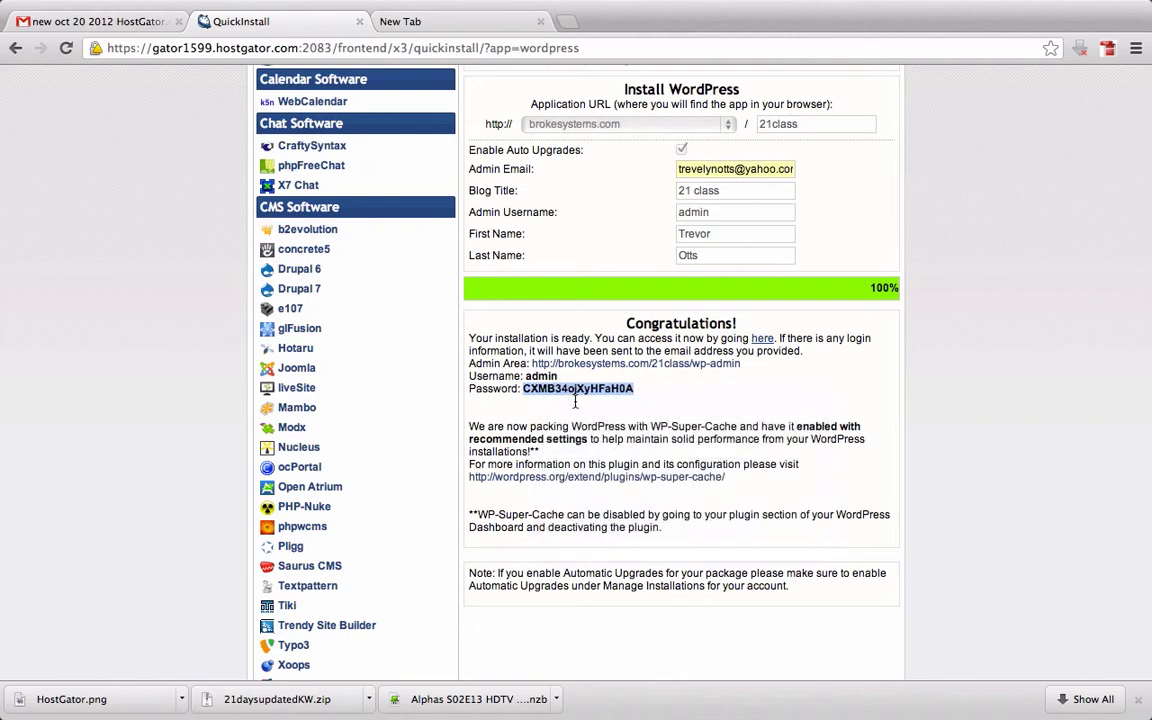
pyautogui.click(648, 392)
pyautogui.moveTo(648, 392); pyautogui.dragTo(523, 388)
pyautogui.rightClick(544, 385)
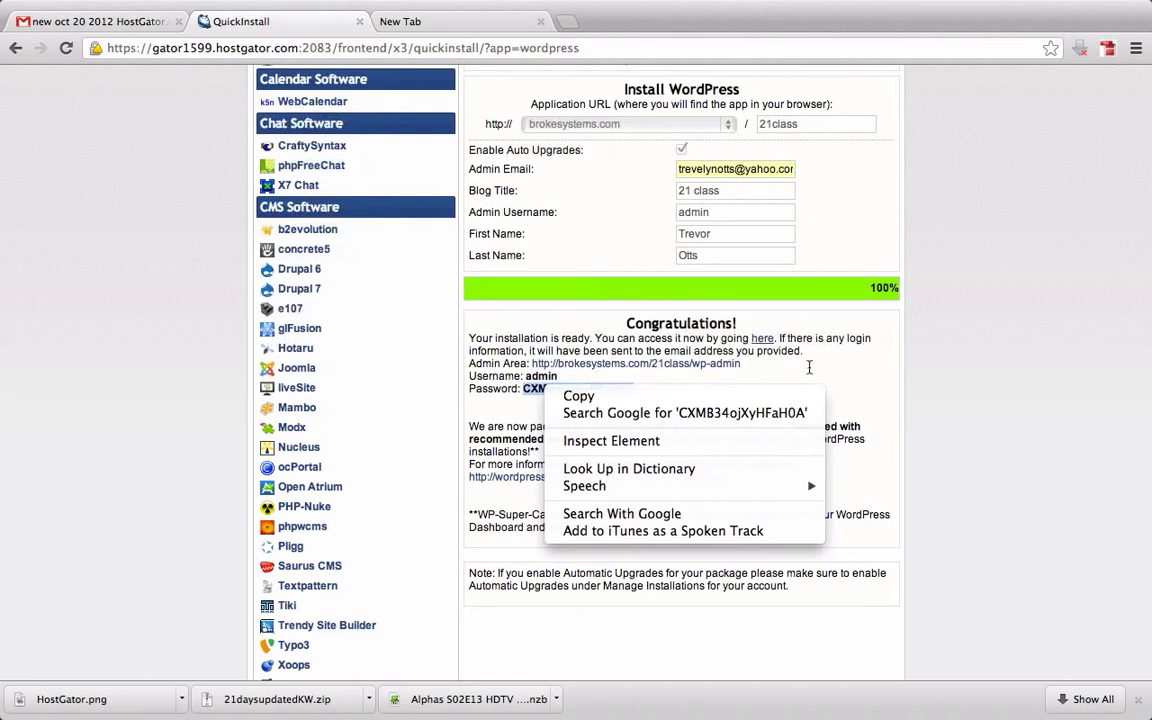
pyautogui.click(810, 368)
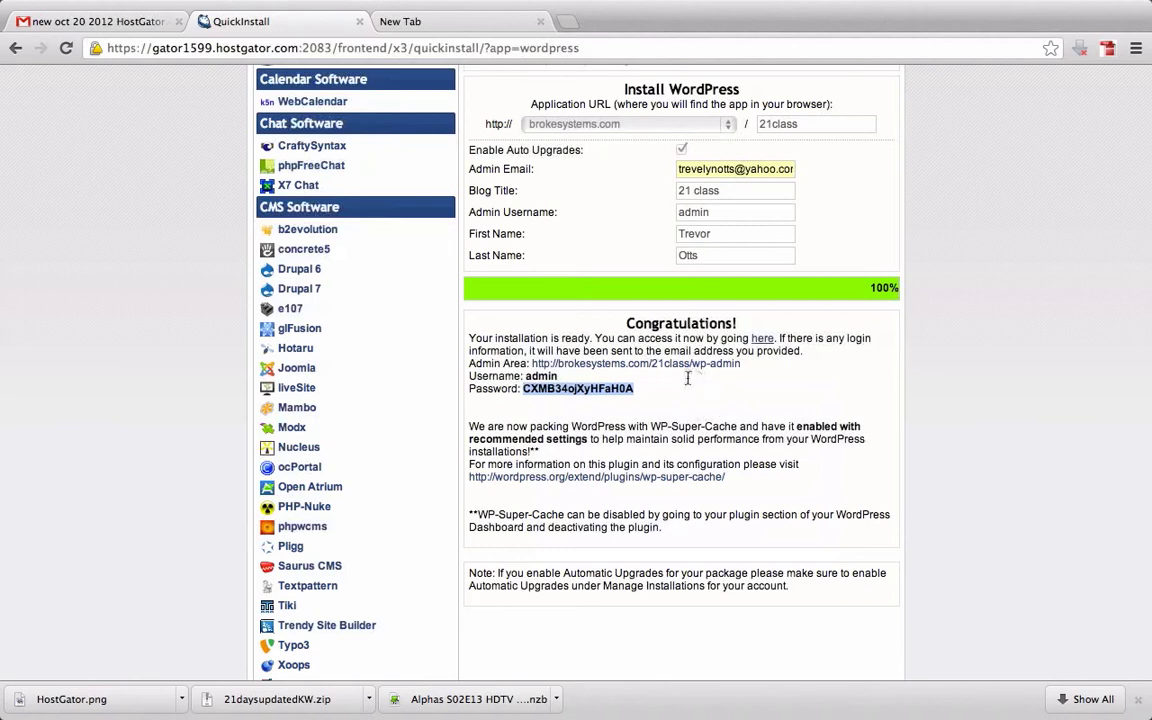
pyautogui.click(559, 342)
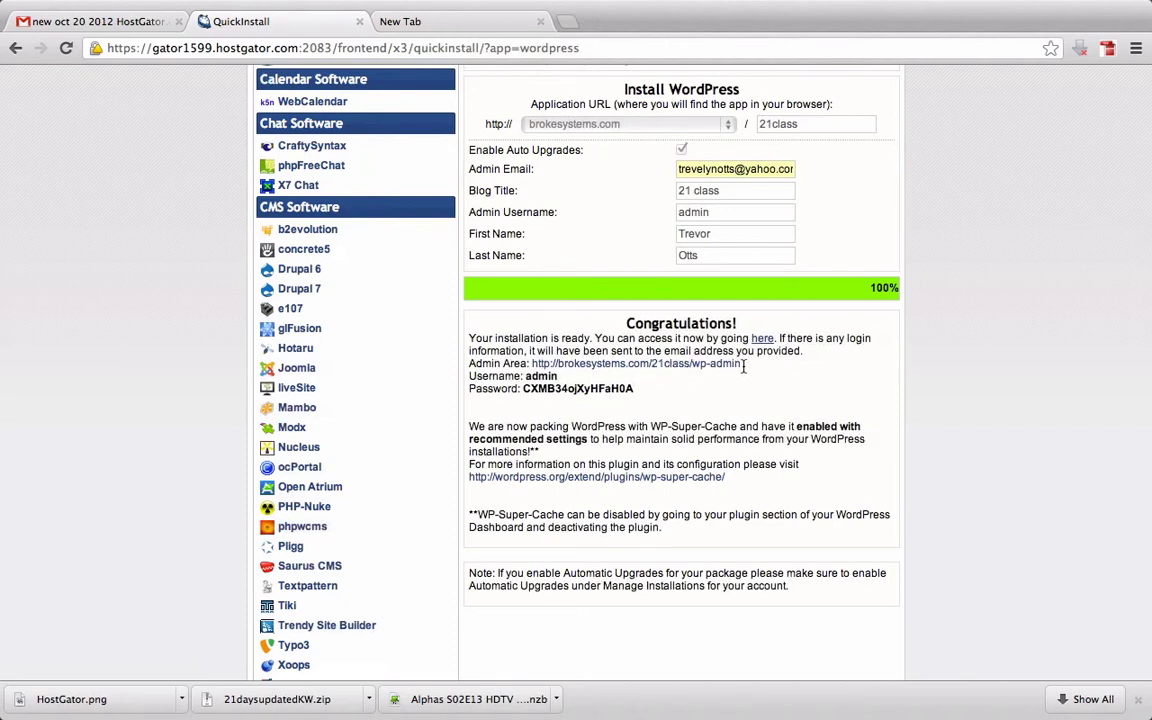
pyautogui.moveTo(744, 366); pyautogui.dragTo(690, 366)
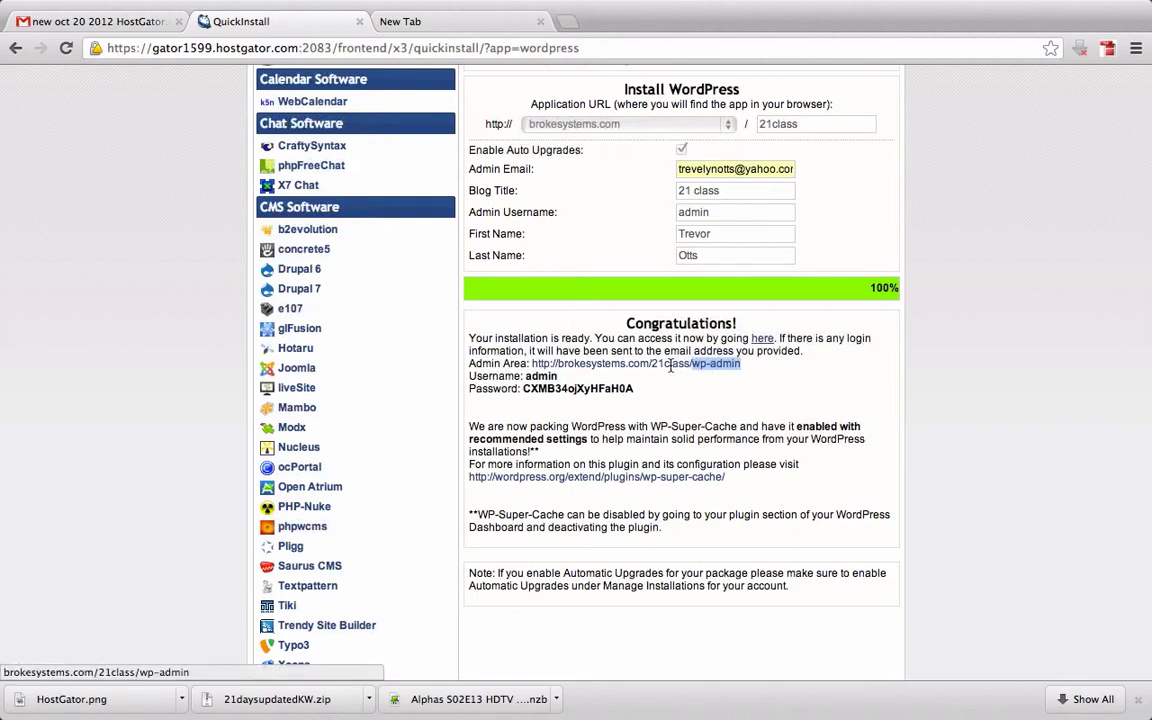
# Load the new site's front page at brokesystems.com/21class
pyautogui.click(670, 366)
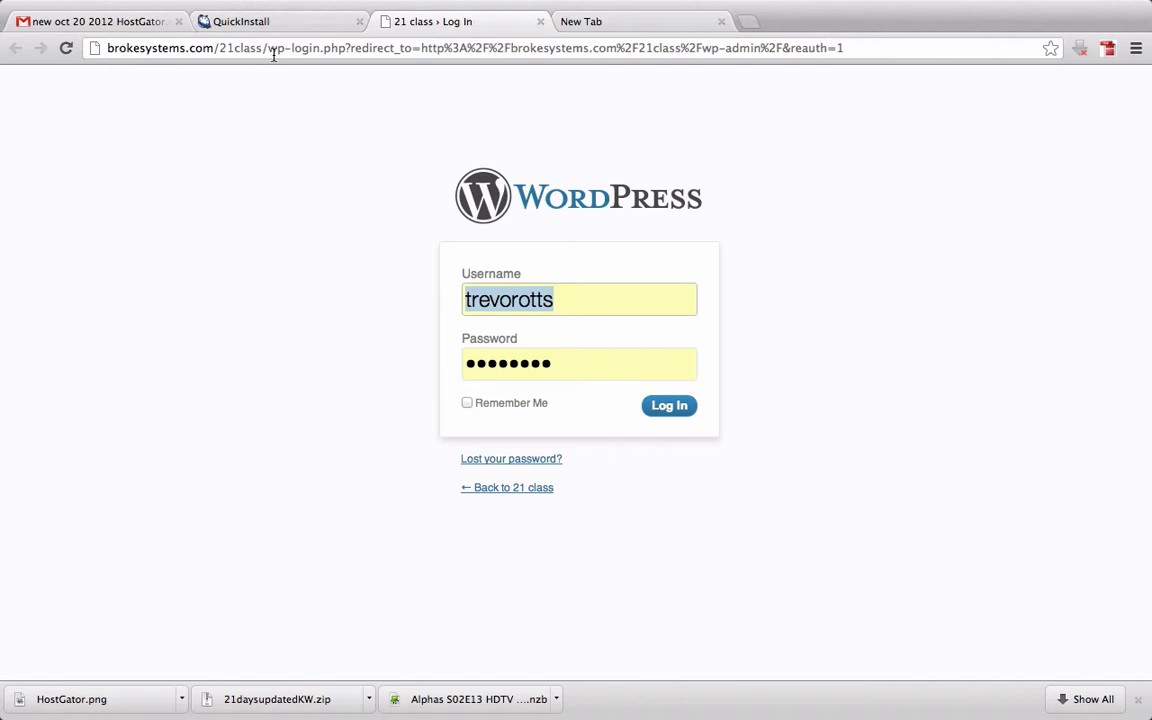
pyautogui.moveTo(880, 49); pyautogui.dragTo(678, 51)
pyautogui.press('BackSpace')
pyautogui.press('BackSpace')
pyautogui.press('BackSpace')
pyautogui.press('BackSpace')
pyautogui.press('BackSpace')
pyautogui.press('BackSpace')
pyautogui.press('BackSpace')
pyautogui.press('BackSpace')
pyautogui.press('BackSpace')
pyautogui.press('BackSpace')
pyautogui.press('BackSpace')
pyautogui.press('BackSpace')
pyautogui.press('BackSpace')
pyautogui.press('BackSpace')
pyautogui.press('BackSpace')
pyautogui.press('BackSpace')
pyautogui.press('BackSpace')
pyautogui.press('BackSpace')
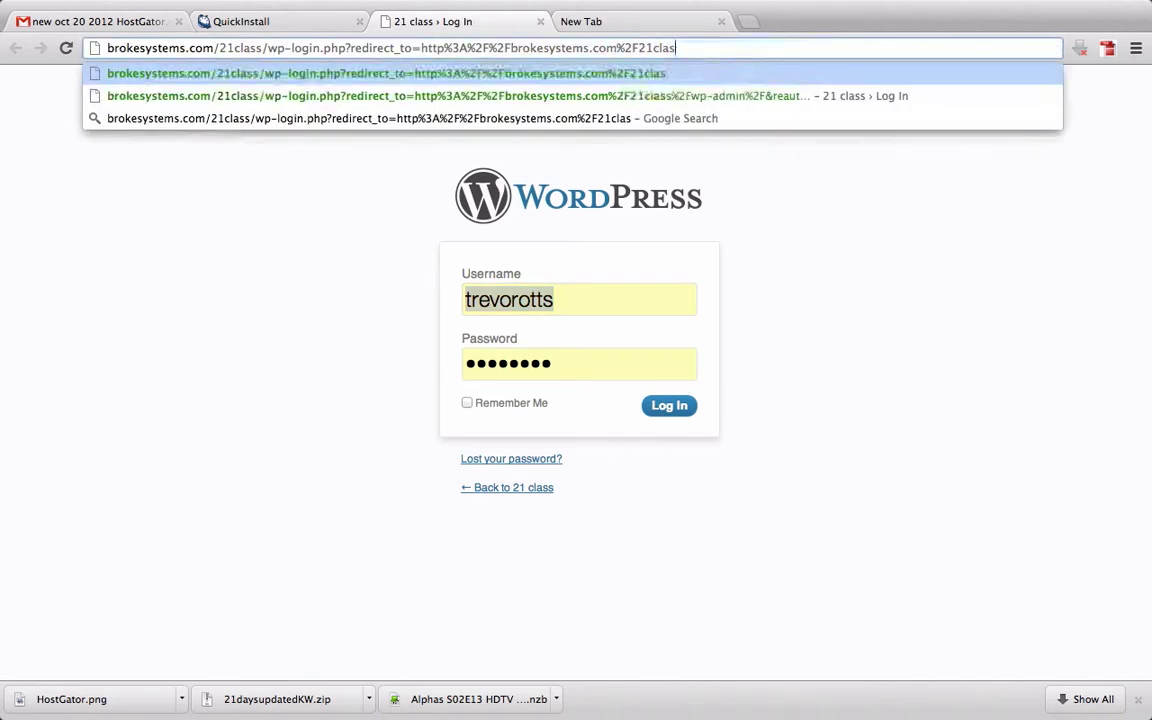
pyautogui.press('BackSpace')
pyautogui.press('BackSpace')
pyautogui.press('BackSpace')
pyautogui.press('BackSpace')
pyautogui.press('BackSpace')
pyautogui.press('BackSpace')
pyautogui.press('BackSpace')
pyautogui.press('BackSpace')
pyautogui.press('BackSpace')
pyautogui.press('BackSpace')
pyautogui.press('BackSpace')
pyautogui.press('BackSpace')
pyautogui.press('BackSpace')
pyautogui.press('BackSpace')
pyautogui.press('BackSpace')
pyautogui.press('BackSpace')
pyautogui.press('BackSpace')
pyautogui.press('BackSpace')
pyautogui.press('BackSpace')
pyautogui.press('BackSpace')
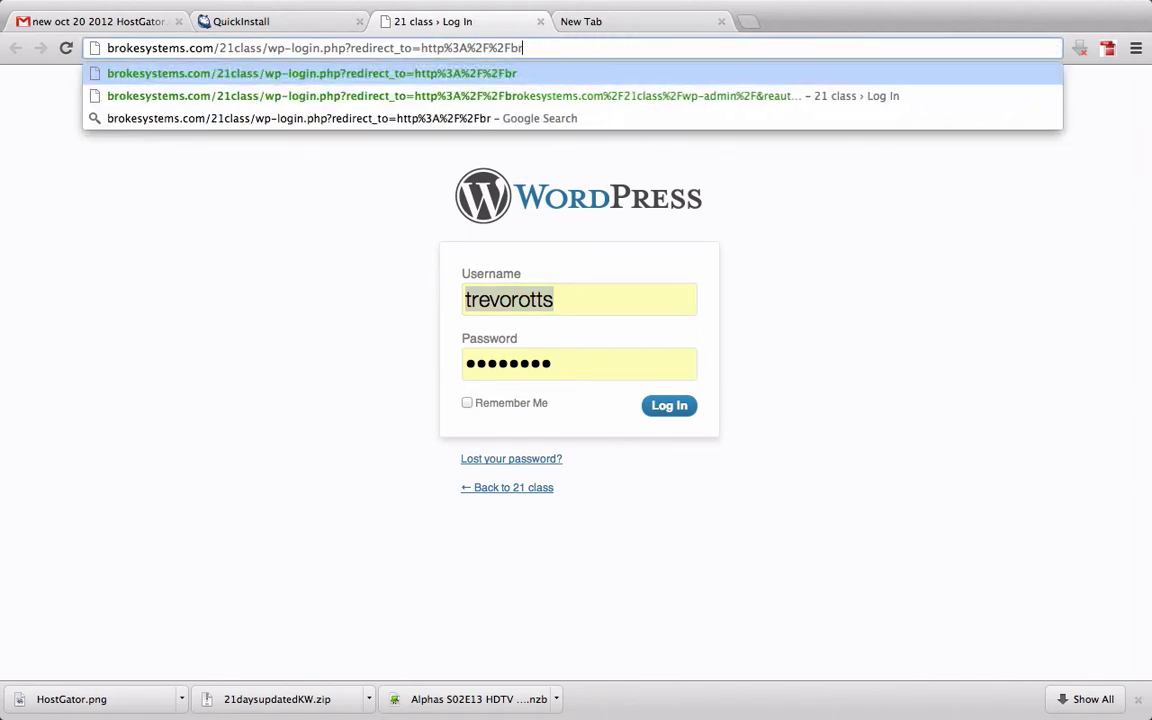
pyautogui.press('BackSpace')
pyautogui.press('BackSpace')
pyautogui.press('BackSpace')
pyautogui.press('BackSpace')
pyautogui.press('BackSpace')
pyautogui.press('BackSpace')
pyautogui.press('BackSpace')
pyautogui.press('BackSpace')
pyautogui.press('BackSpace')
pyautogui.press('BackSpace')
pyautogui.press('BackSpace')
pyautogui.press('BackSpace')
pyautogui.press('BackSpace')
pyautogui.press('BackSpace')
pyautogui.press('BackSpace')
pyautogui.press('BackSpace')
pyautogui.press('BackSpace')
pyautogui.press('BackSpace')
pyautogui.press('BackSpace')
pyautogui.press('BackSpace')
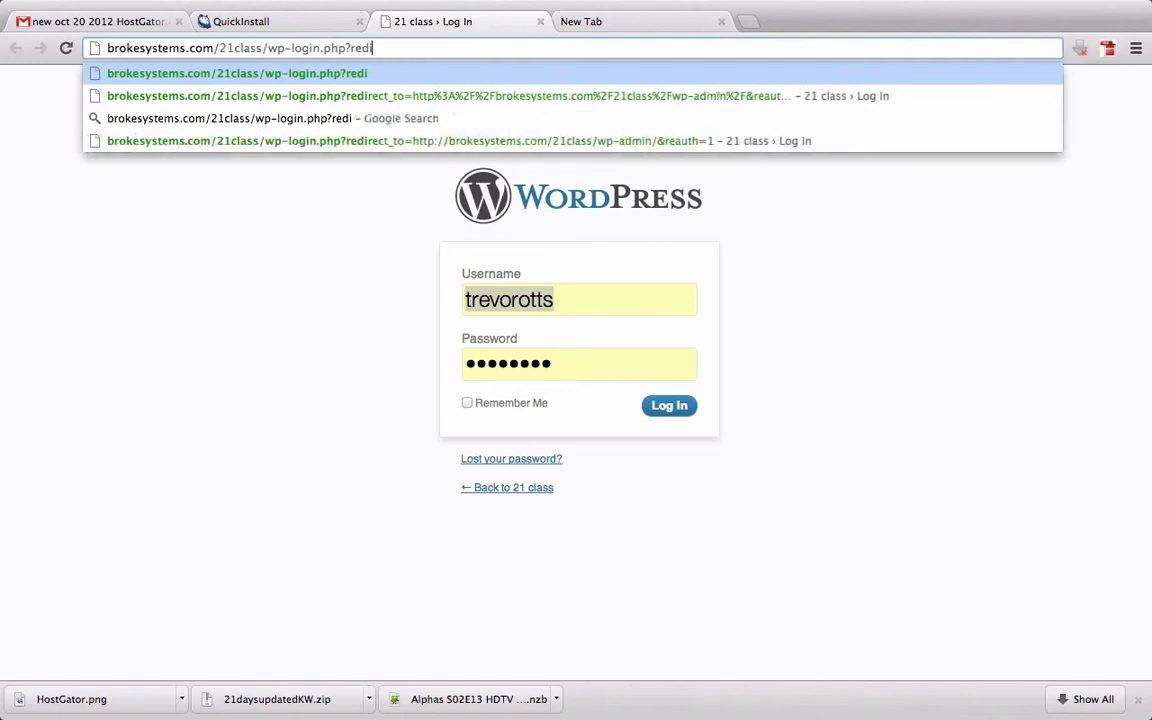
pyautogui.press('BackSpace')
pyautogui.press('BackSpace')
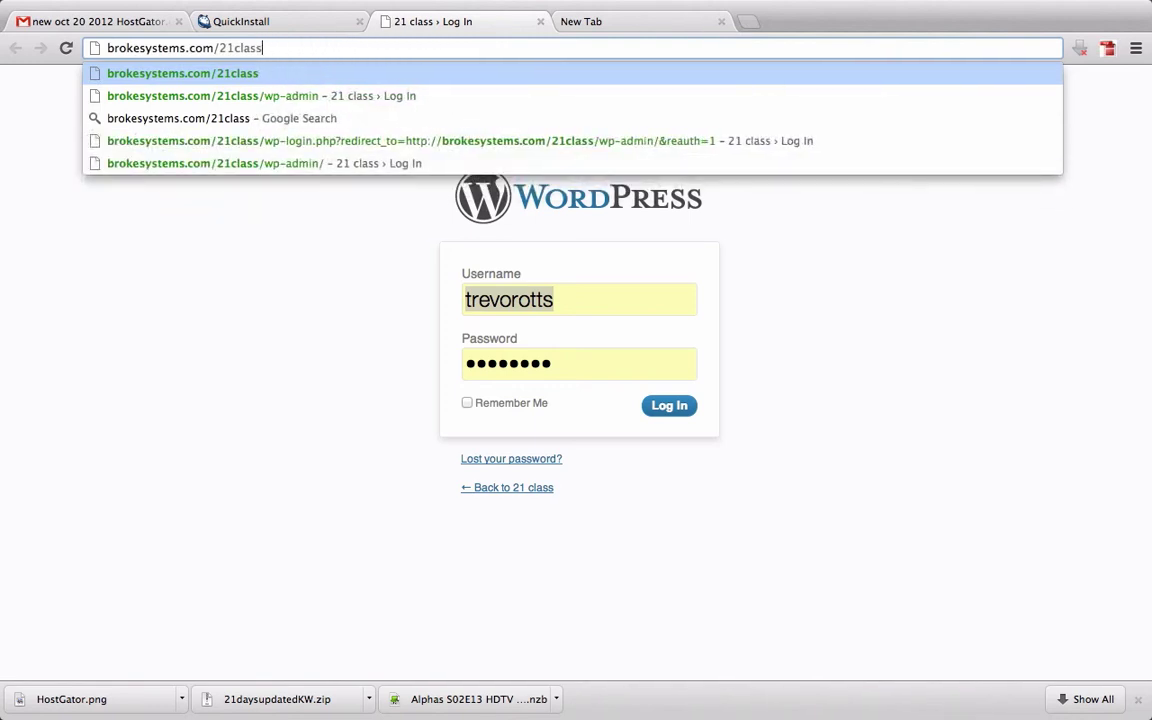
pyautogui.press('Return')
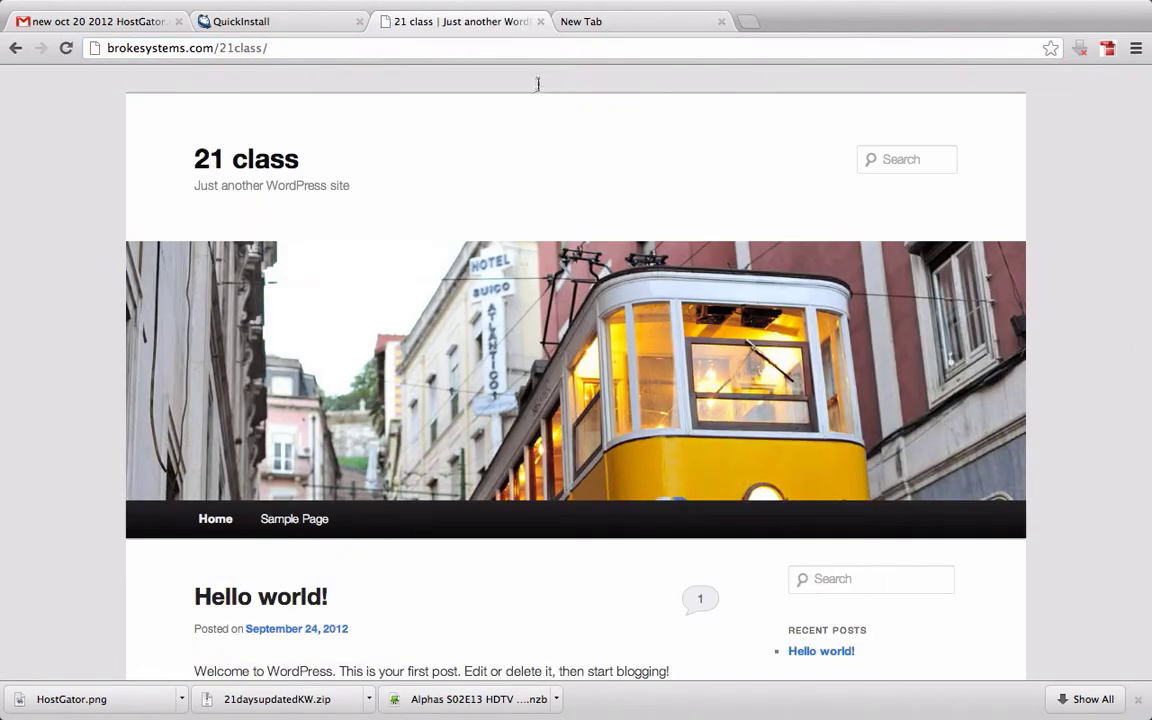
# Go to the admin login page at brokesystems.com/21class/wp-admin
pyautogui.click(423, 49)
pyautogui.doubleClick(423, 49)
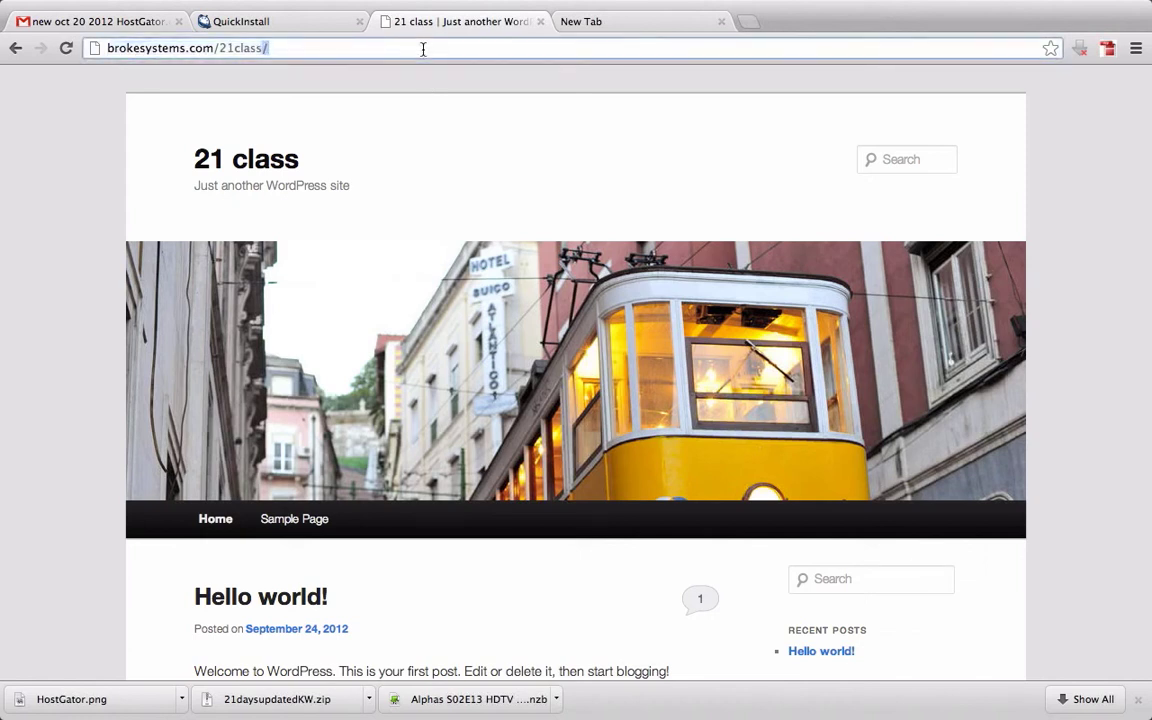
pyautogui.press('Right')
pyautogui.write('w')
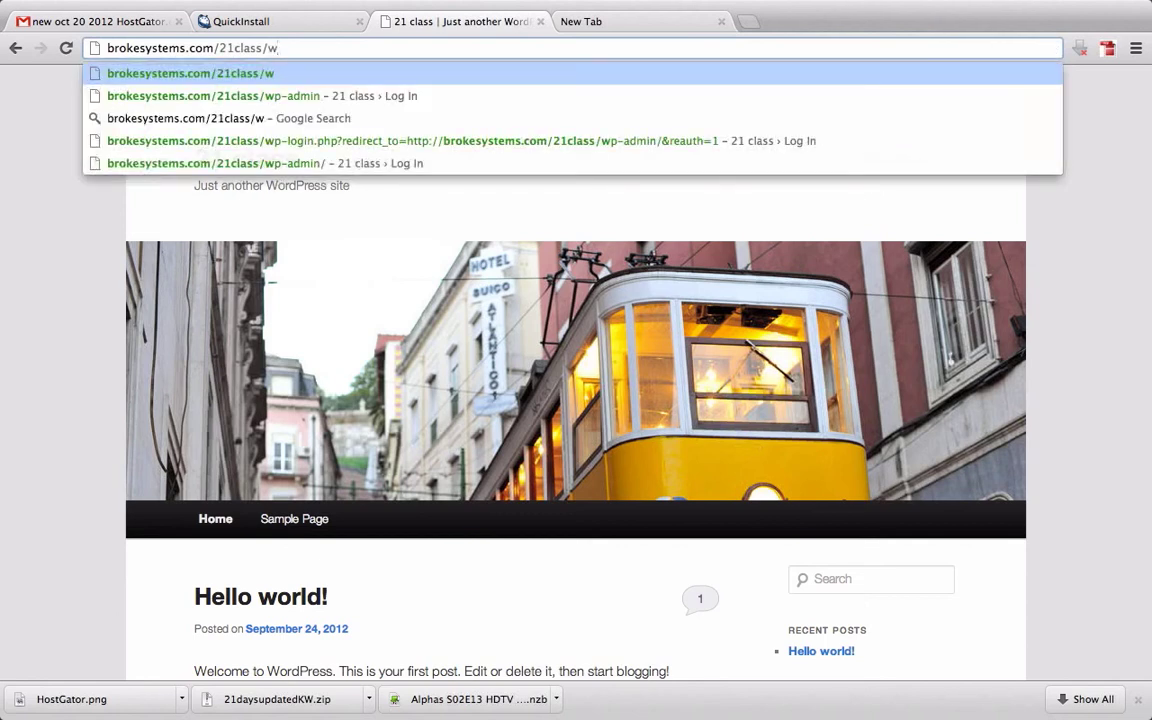
pyautogui.write('p-admin')
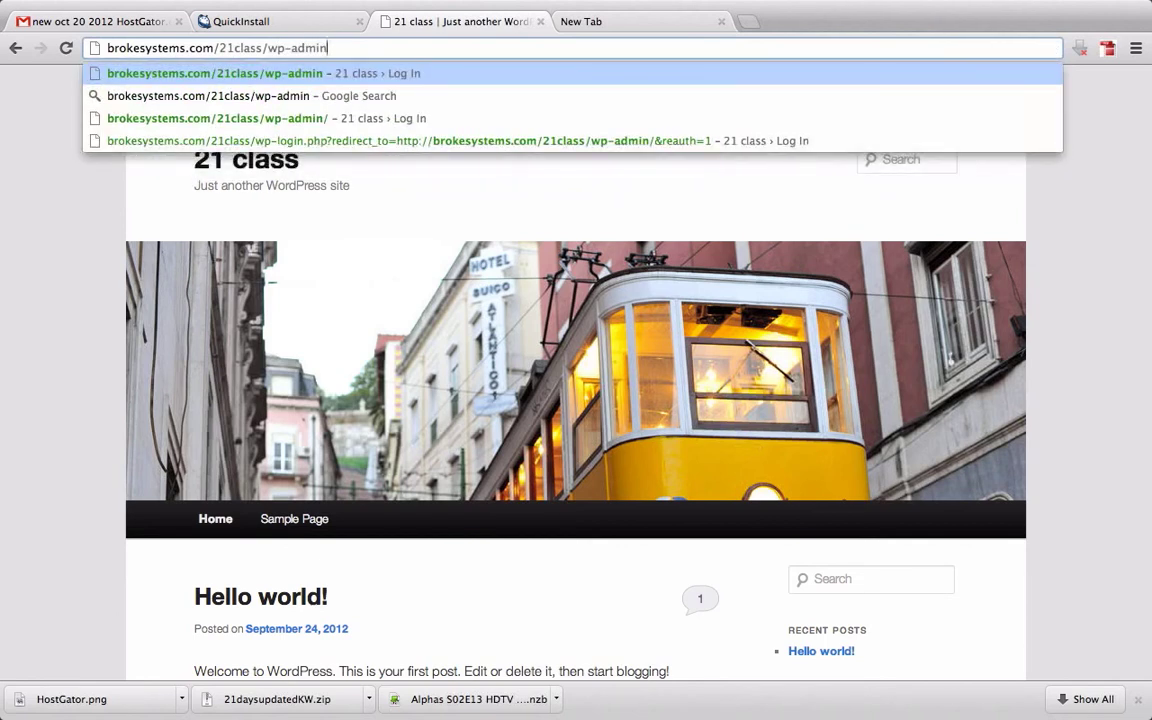
pyautogui.press('Return')
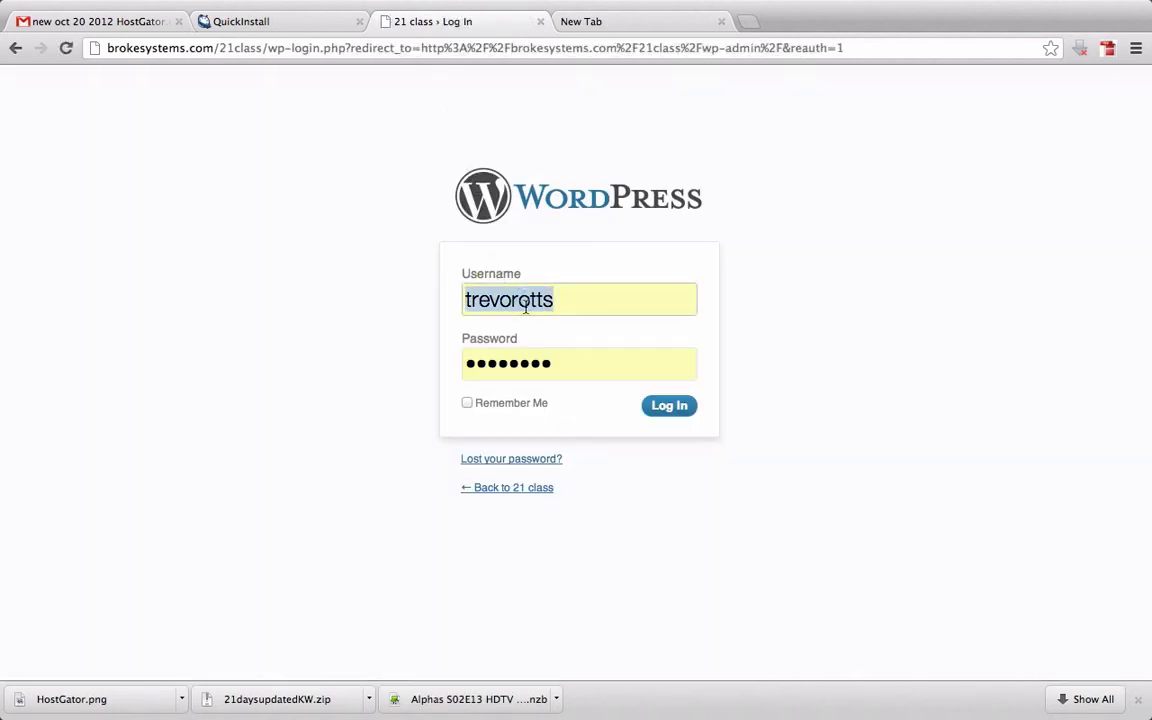
# Log in as admin using the pasted generated password
pyautogui.write('a')
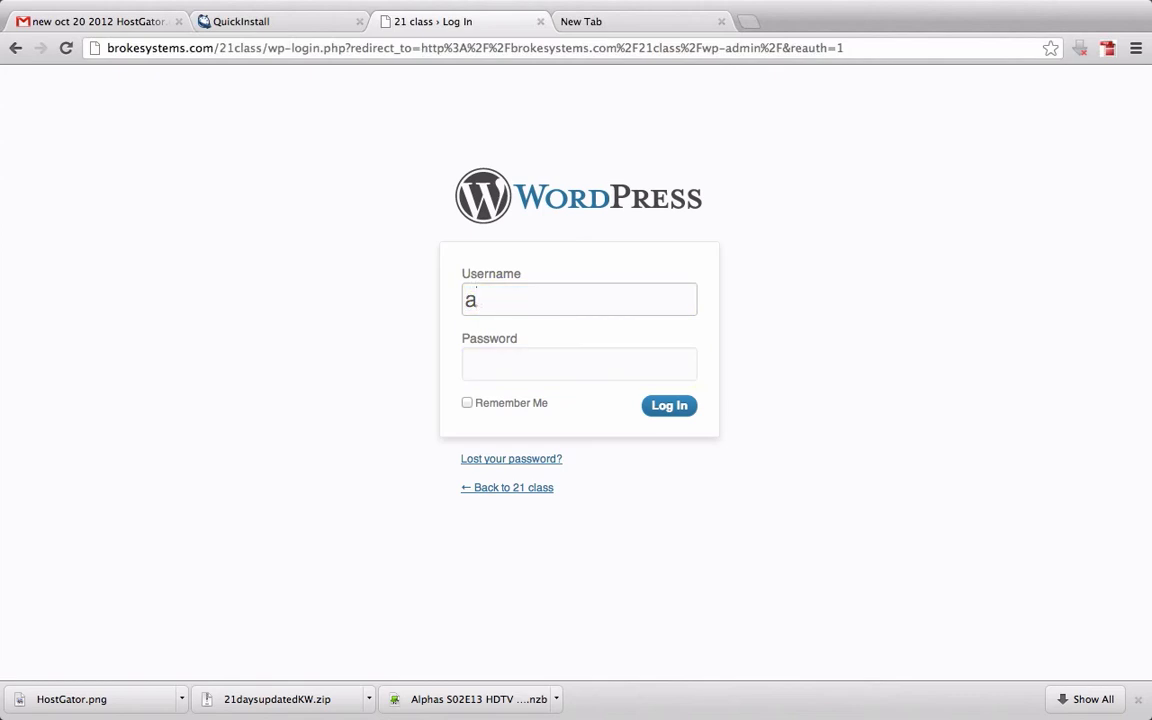
pyautogui.write('dmin')
pyautogui.rightClick(557, 367)
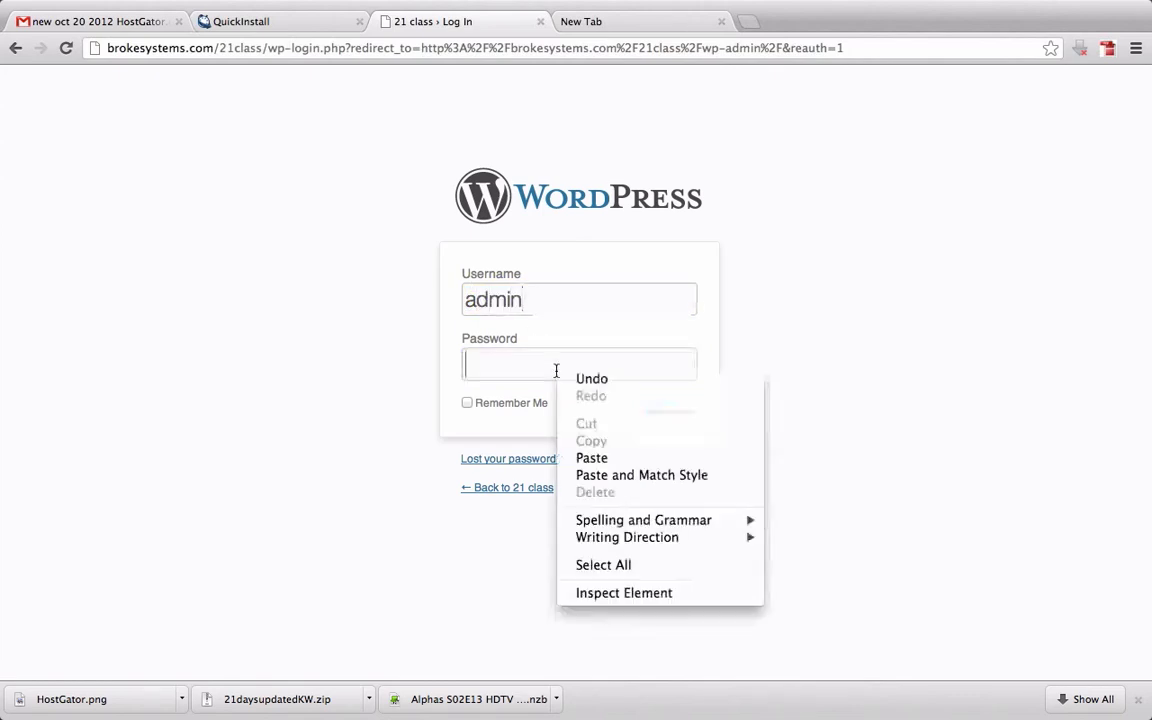
pyautogui.click(602, 457)
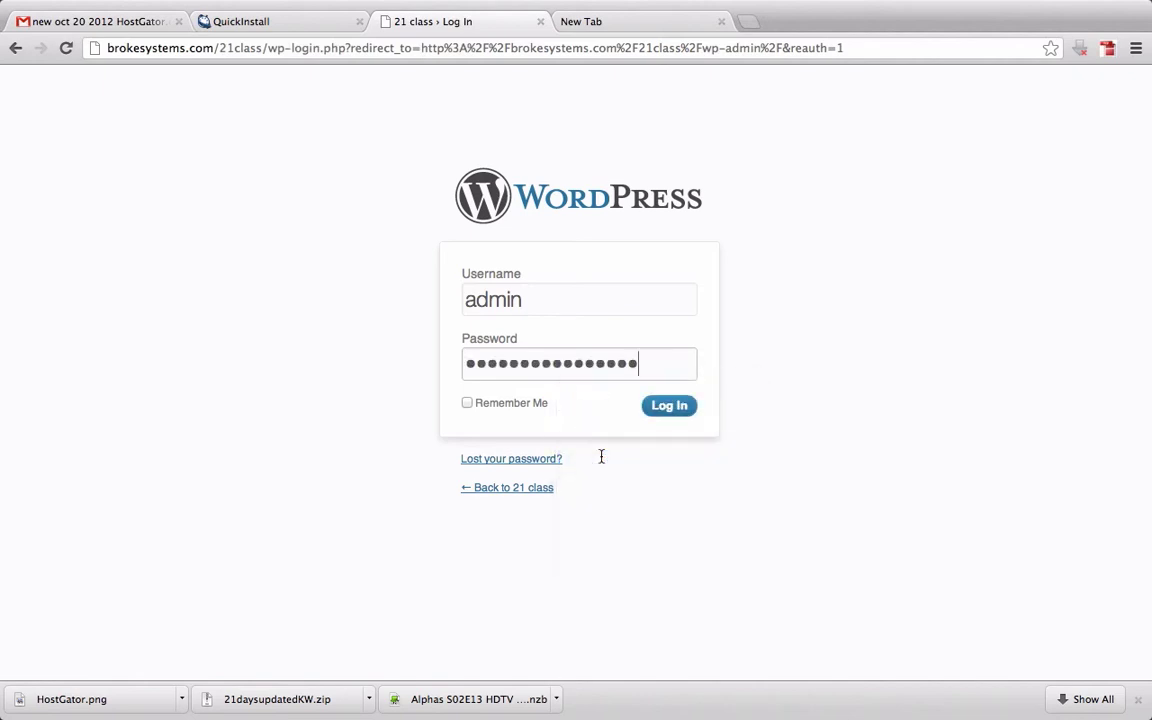
pyautogui.click(662, 408)
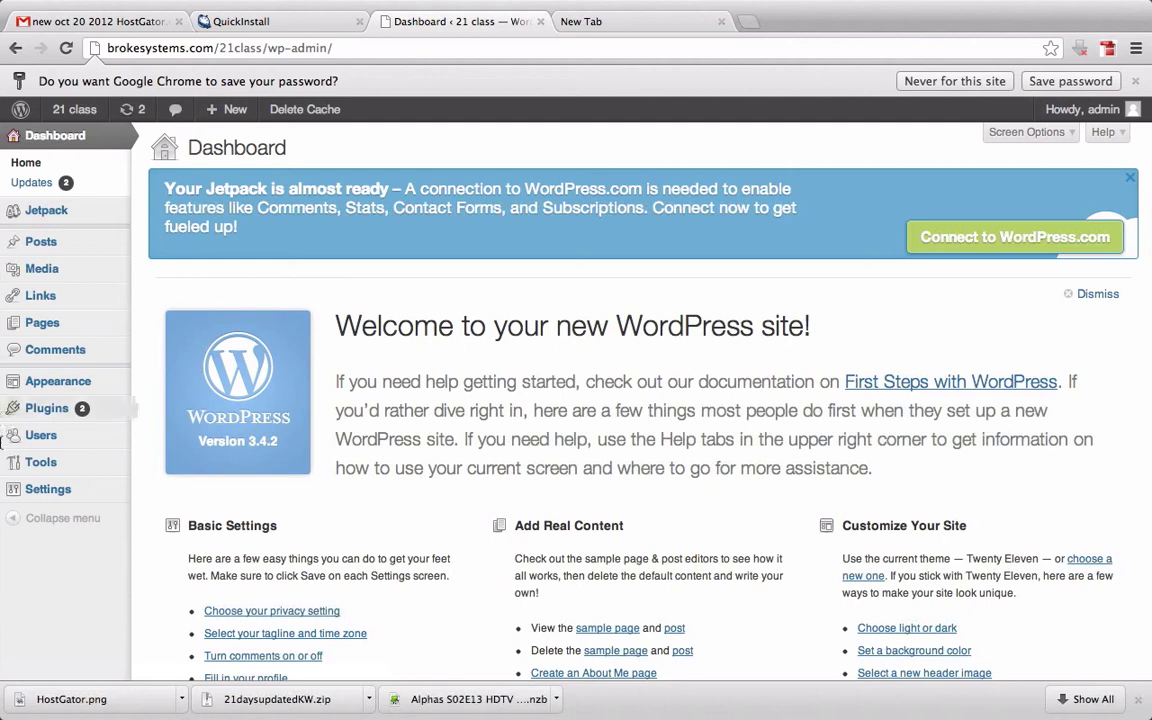
# Open the Users list from the admin sidebar
pyautogui.moveTo(45, 437)
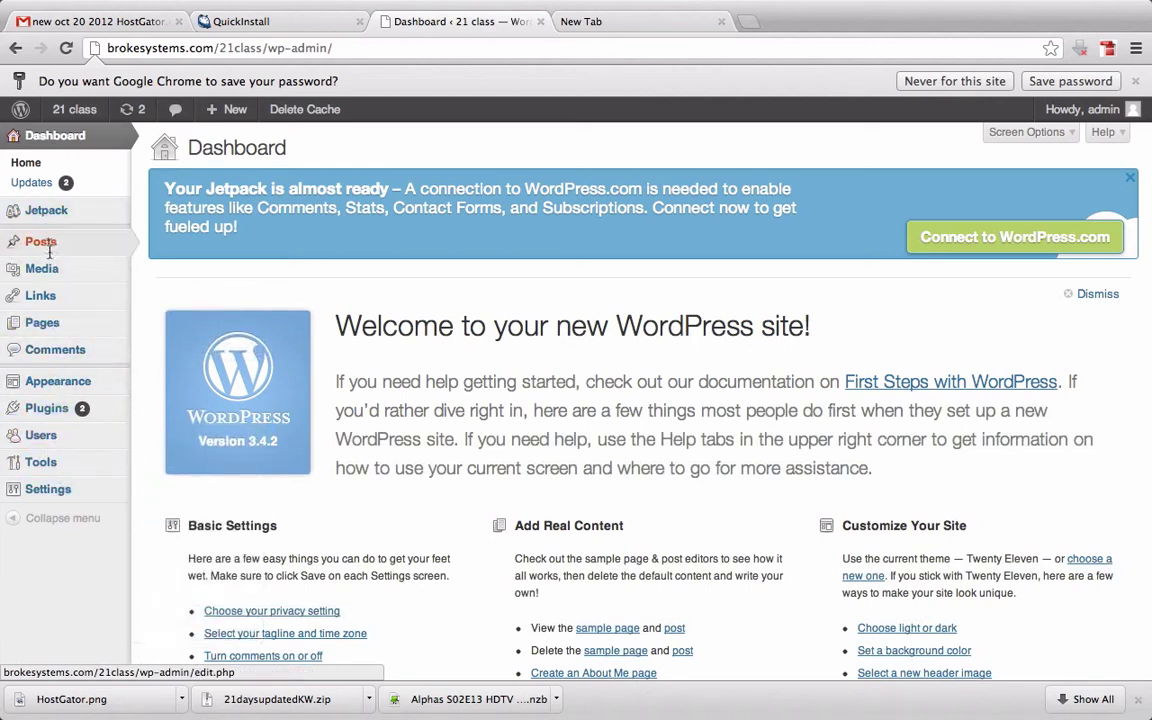
pyautogui.moveTo(55, 241)
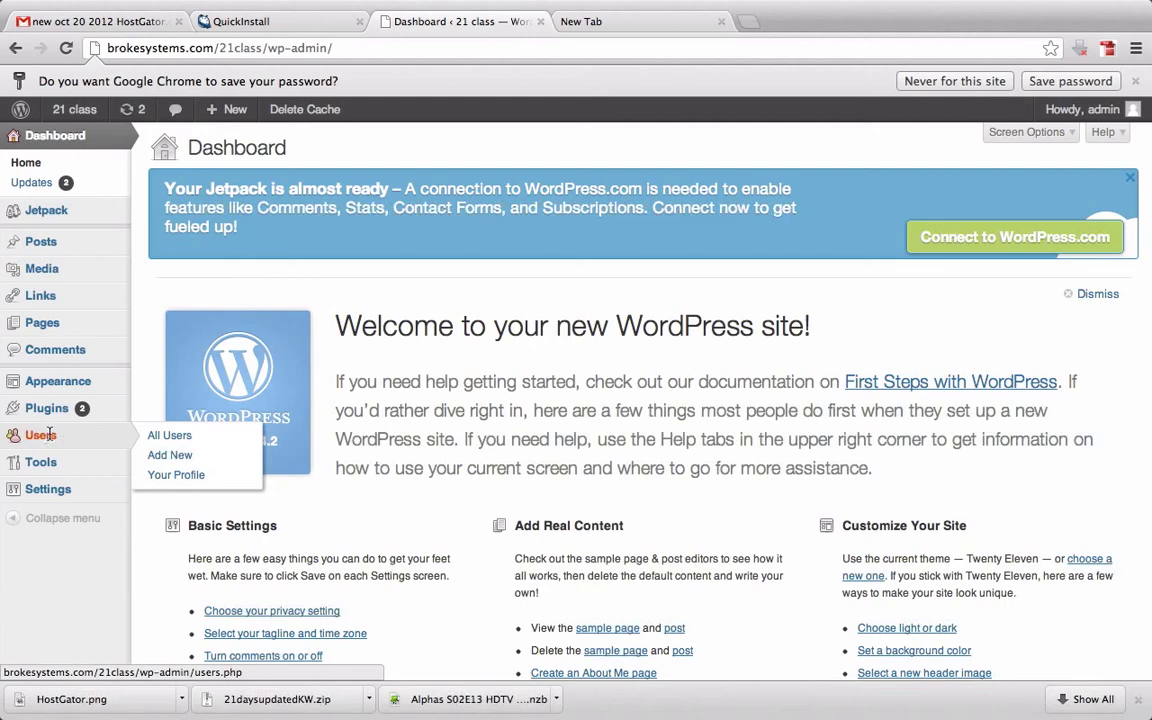
pyautogui.click(46, 435)
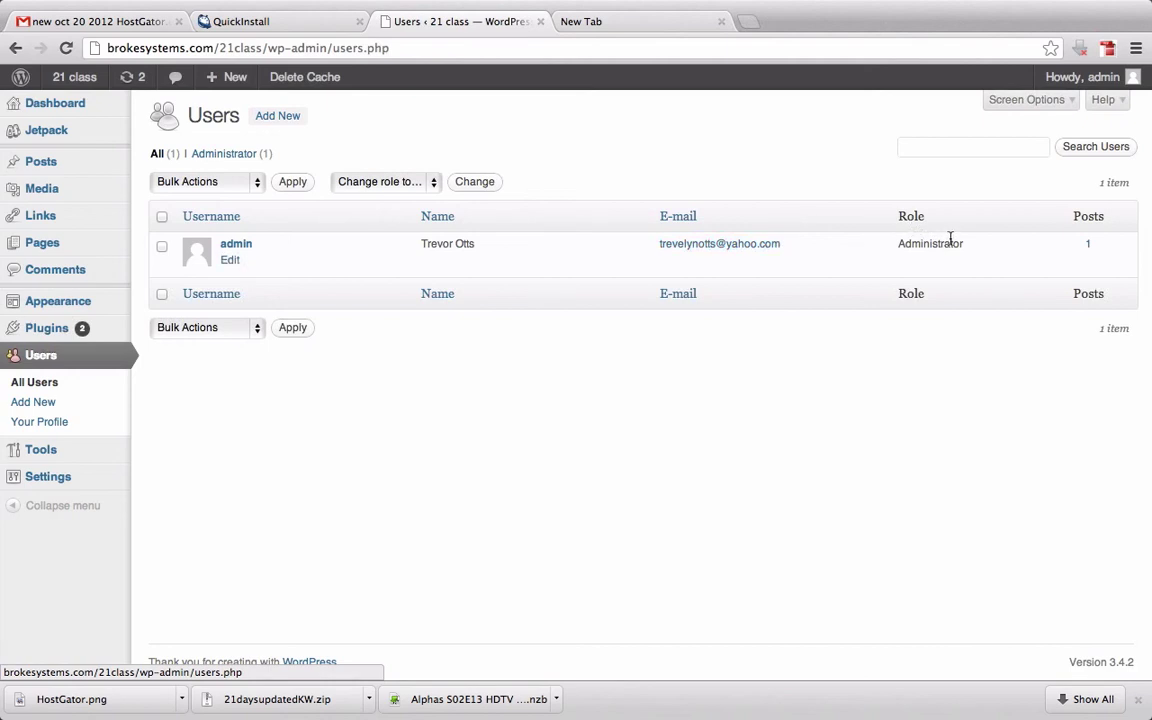
# Open the admin user's profile and scroll down to the New Password fields
pyautogui.click(231, 260)
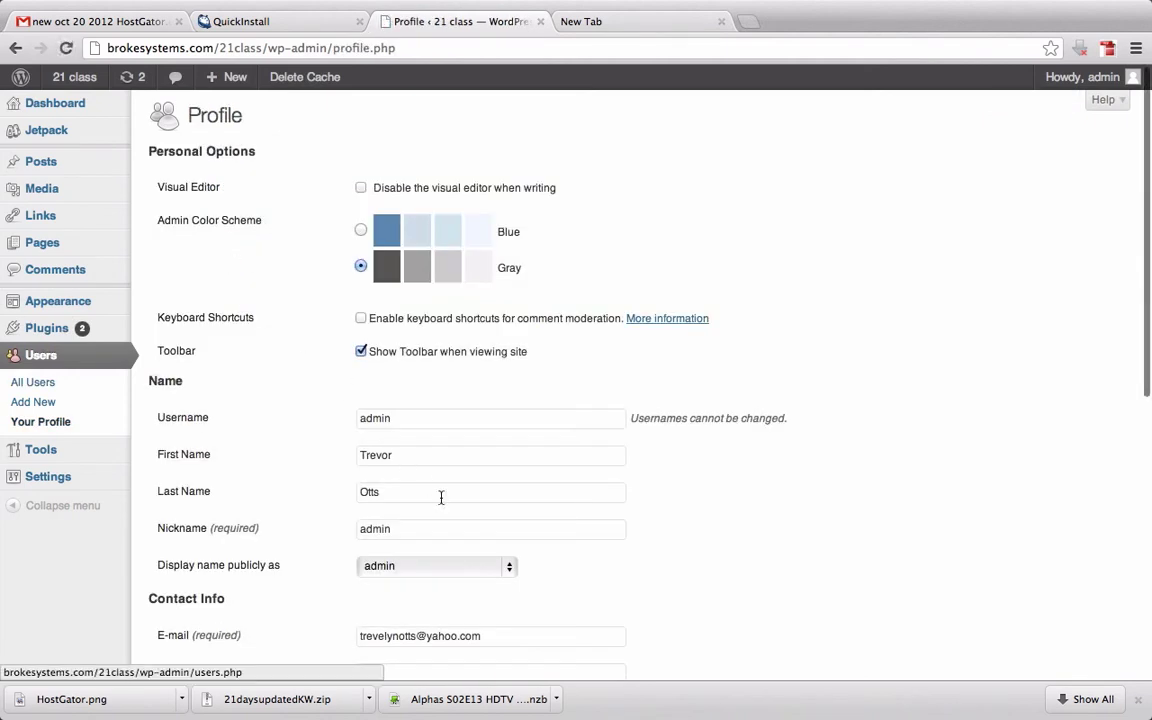
pyautogui.scroll(-5, 441, 497)
pyautogui.scroll(-5, 441, 497)
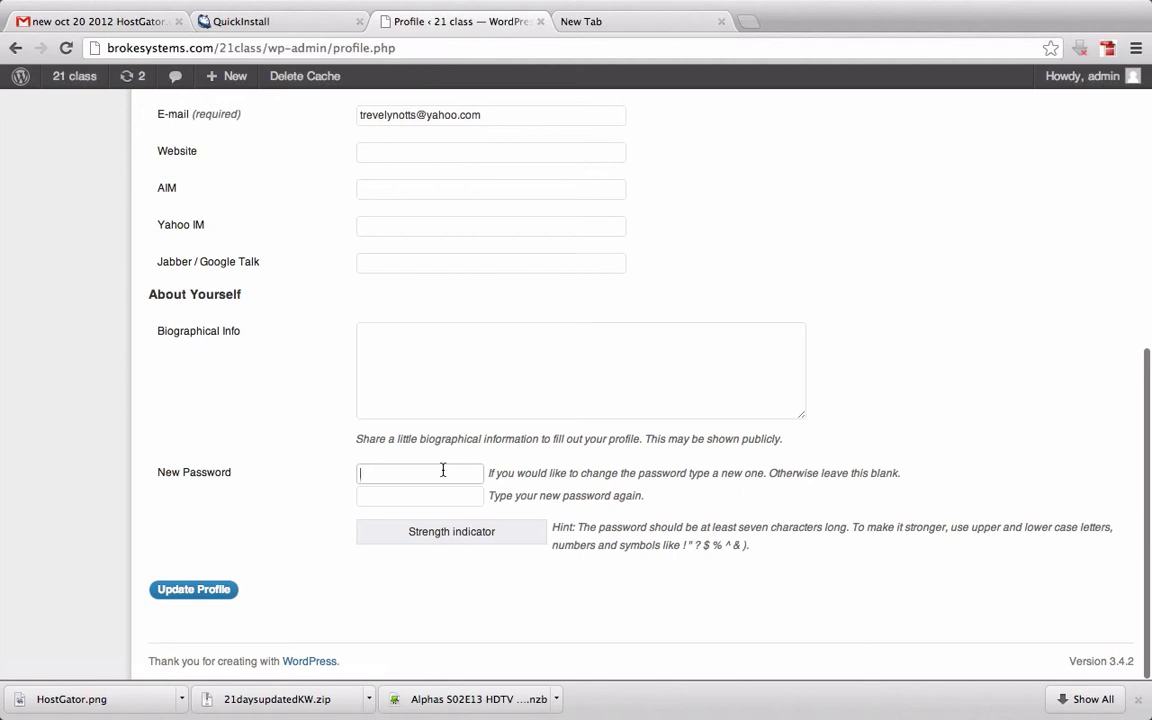
pyautogui.scroll(10, 443, 470)
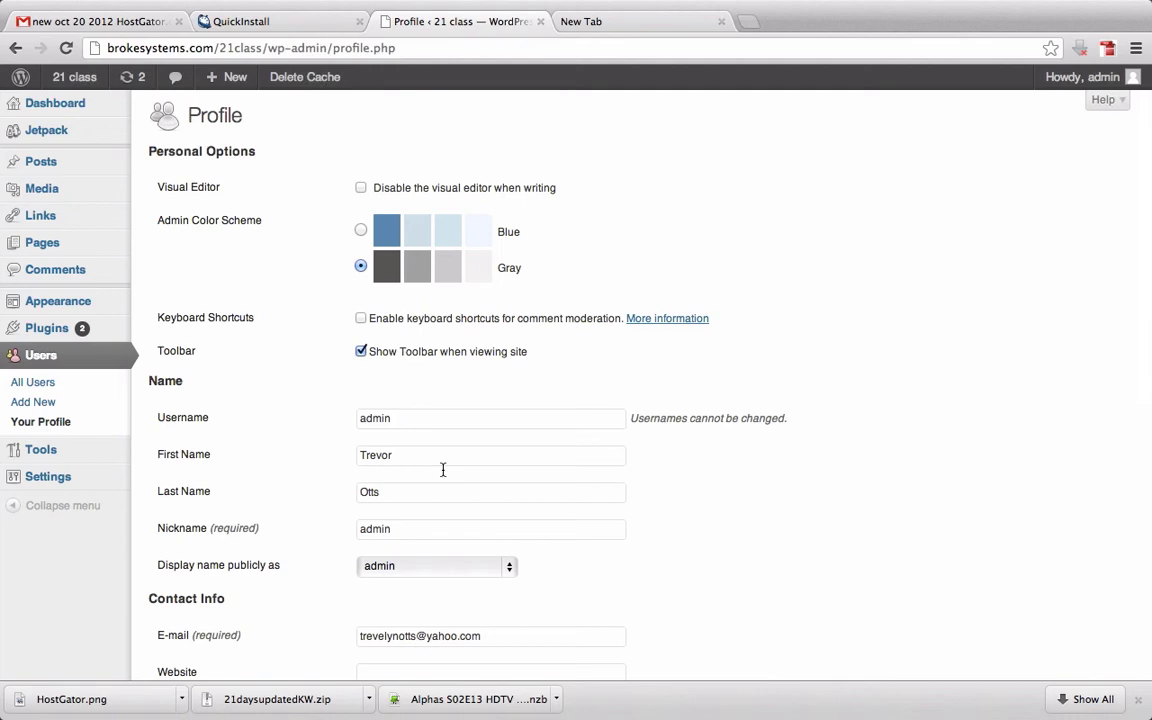
pyautogui.scroll(-6, 443, 470)
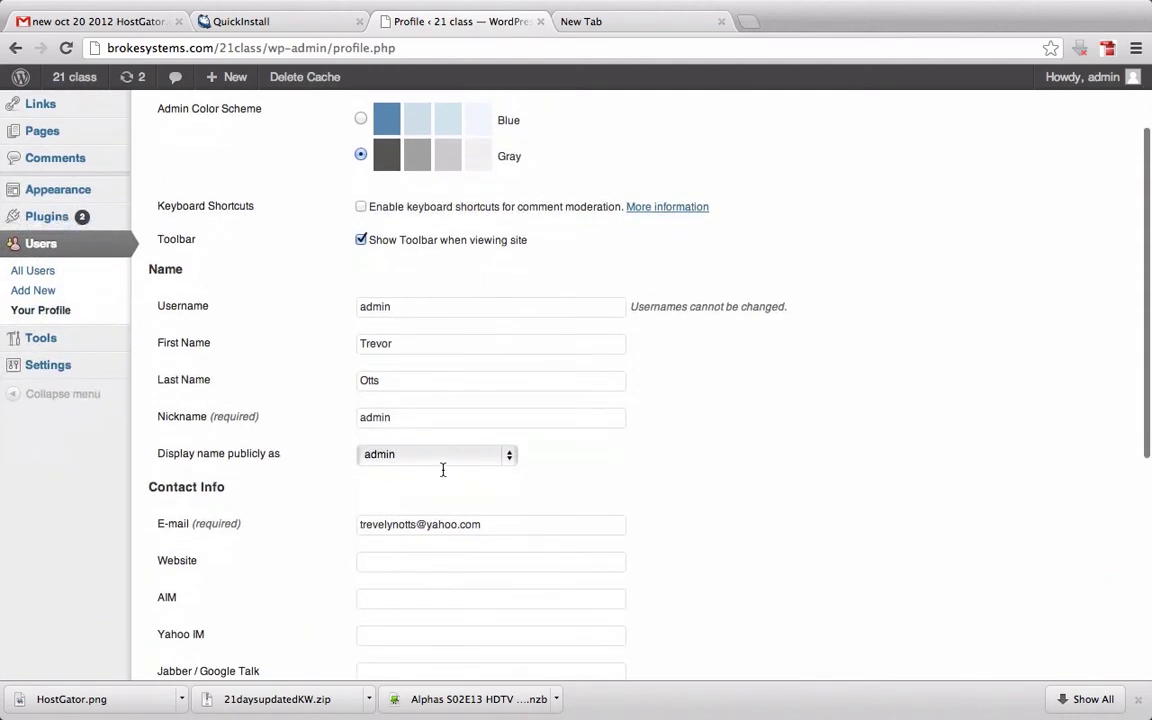
pyautogui.scroll(-5, 443, 470)
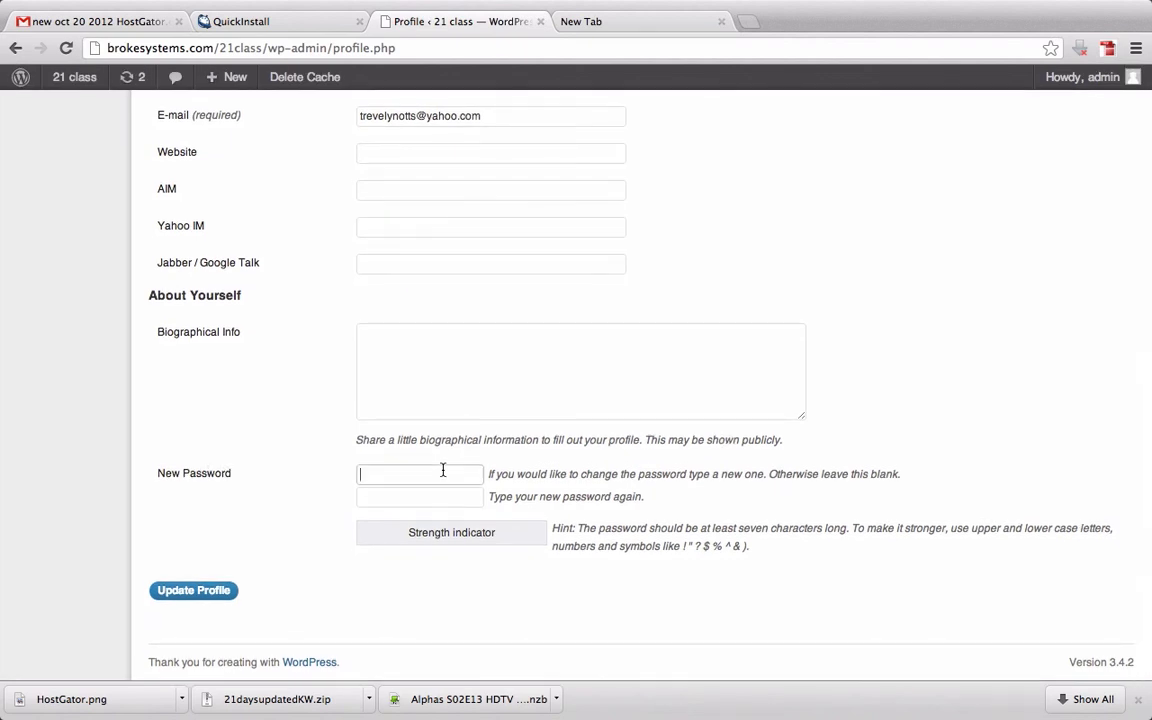
# Enter a new password in both password fields and save with Update Profile
pyautogui.click(443, 470)
pyautogui.write('••••')
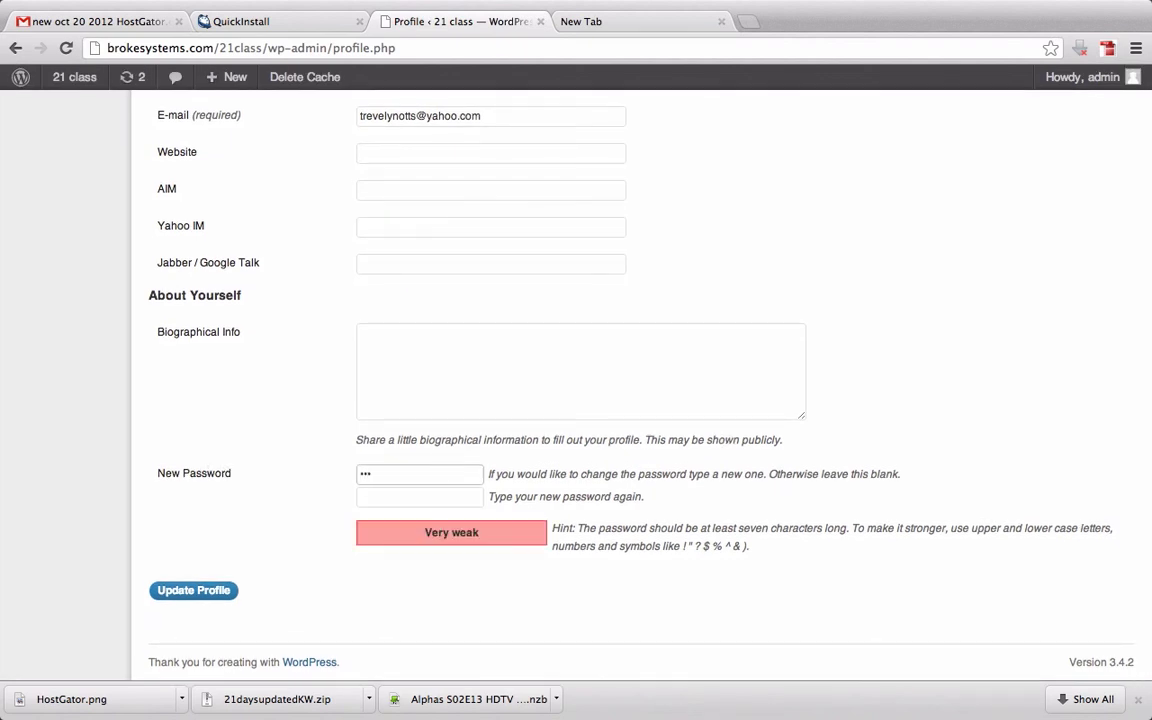
pyautogui.write('•••••')
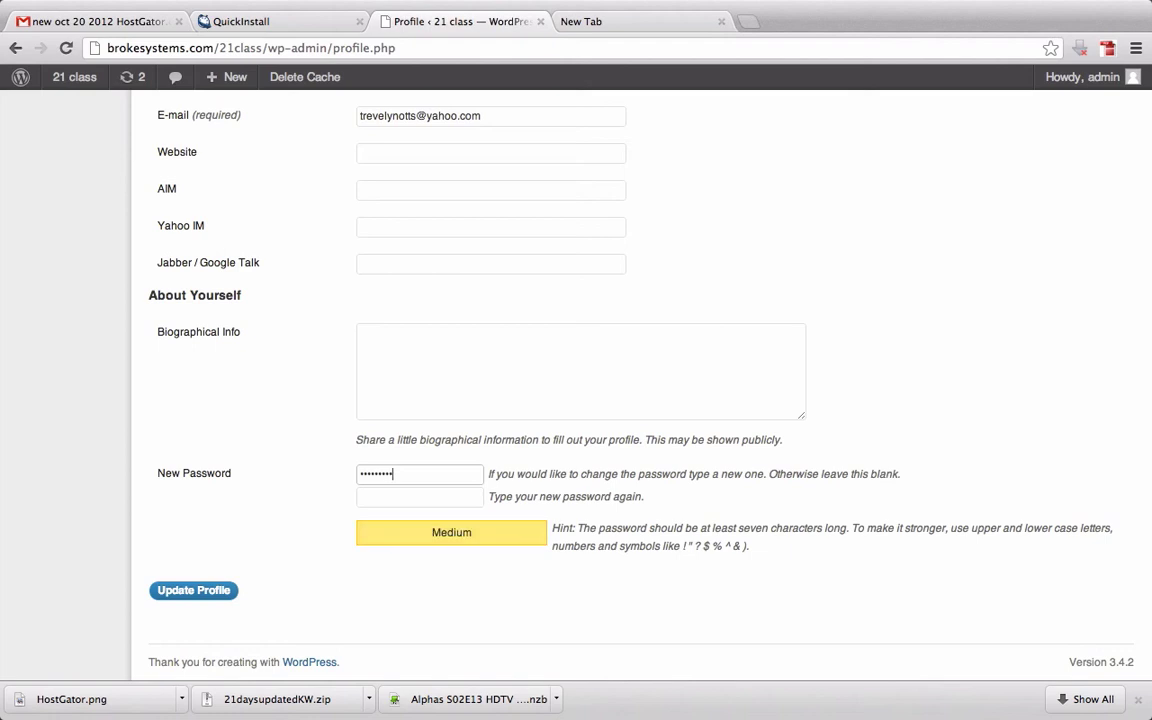
pyautogui.press('Tab')
pyautogui.click(366, 473)
pyautogui.moveTo(437, 473); pyautogui.dragTo(316, 473)
pyautogui.write('•••••')
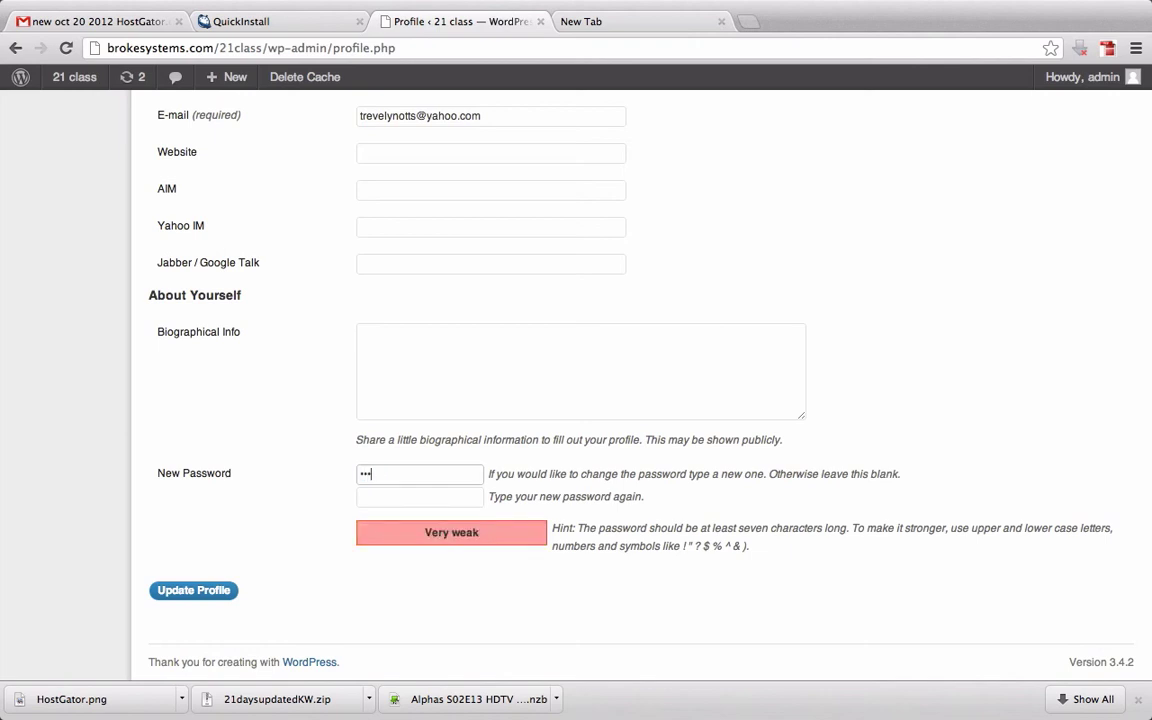
pyautogui.write('•••')
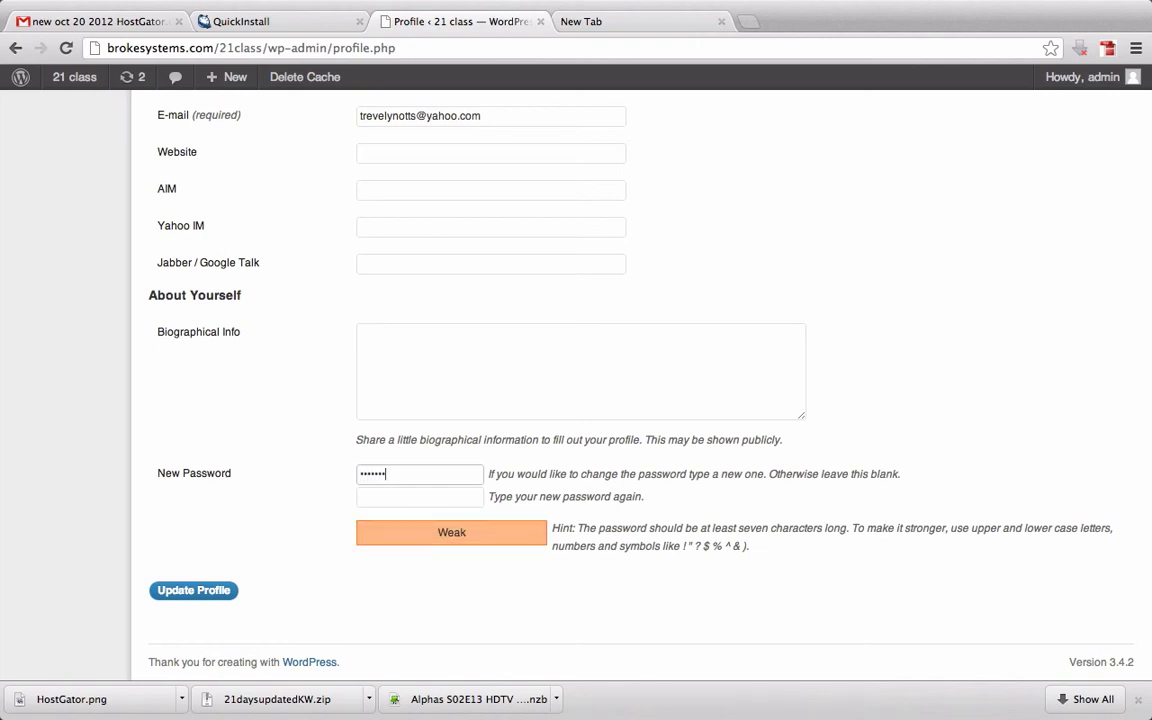
pyautogui.click(410, 496)
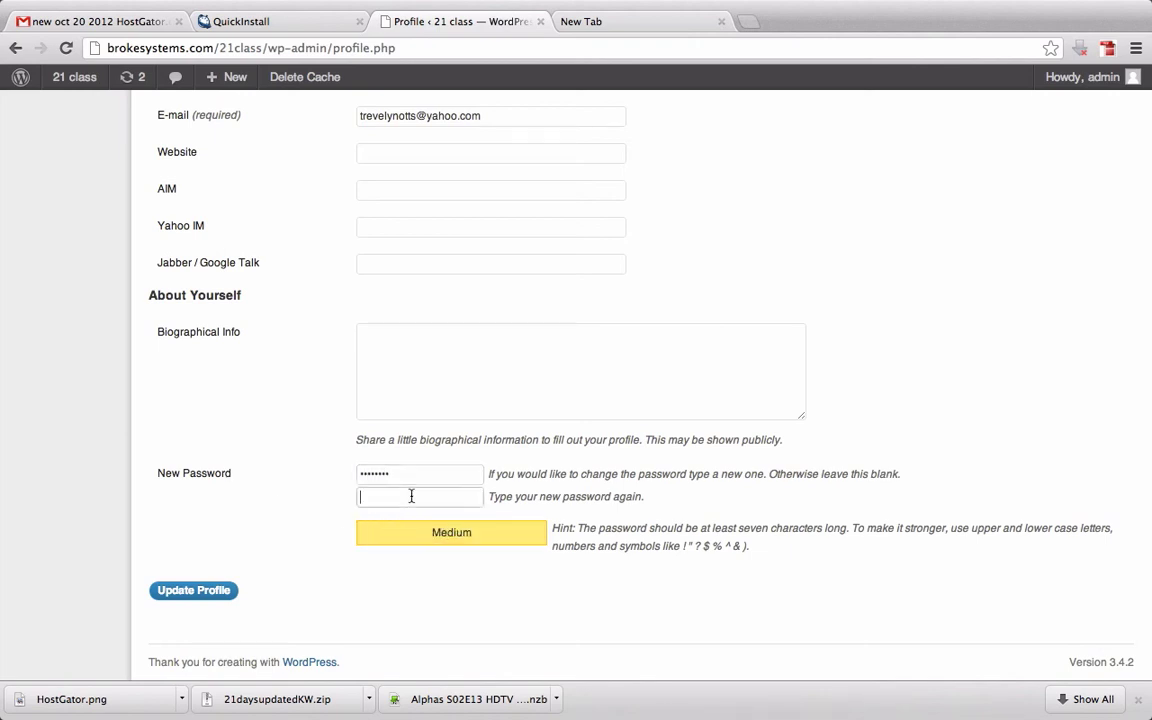
pyautogui.write('•••••')
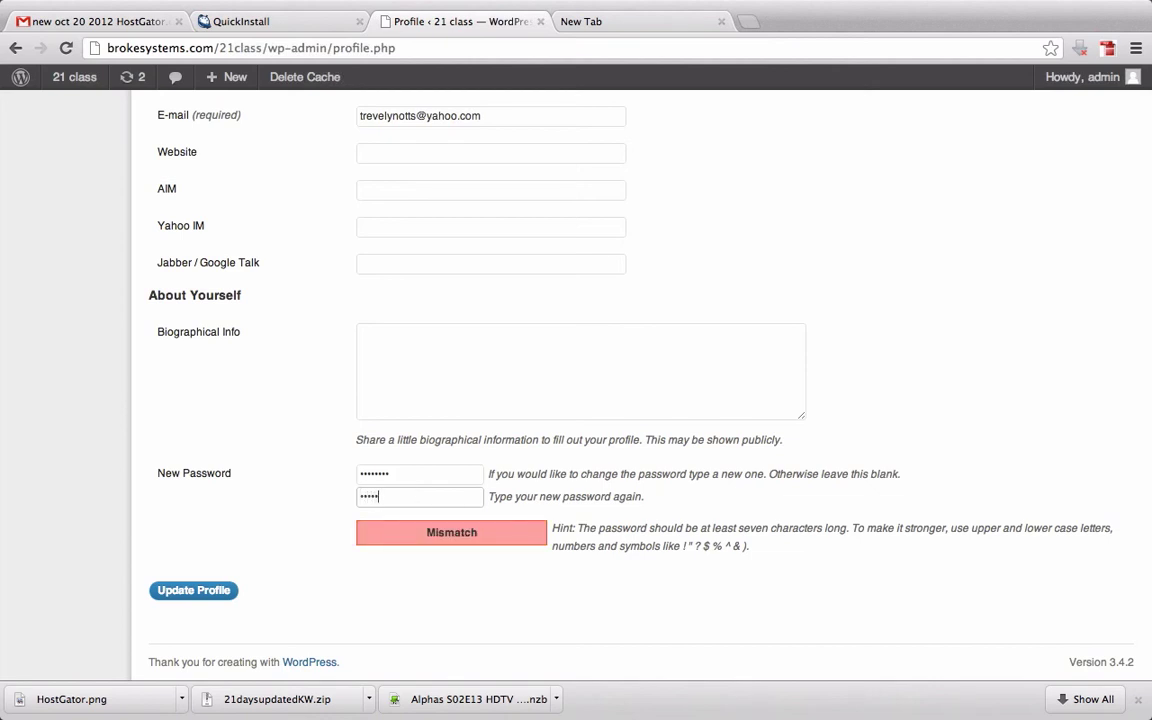
pyautogui.write('•••')
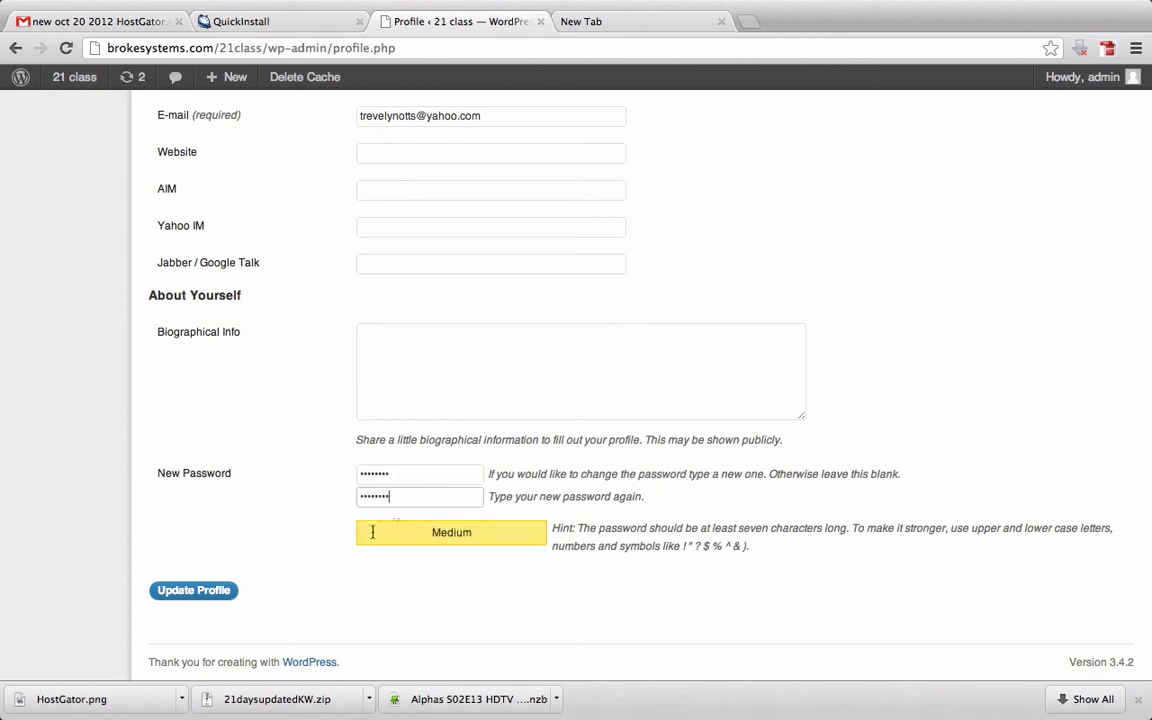
pyautogui.click(230, 590)
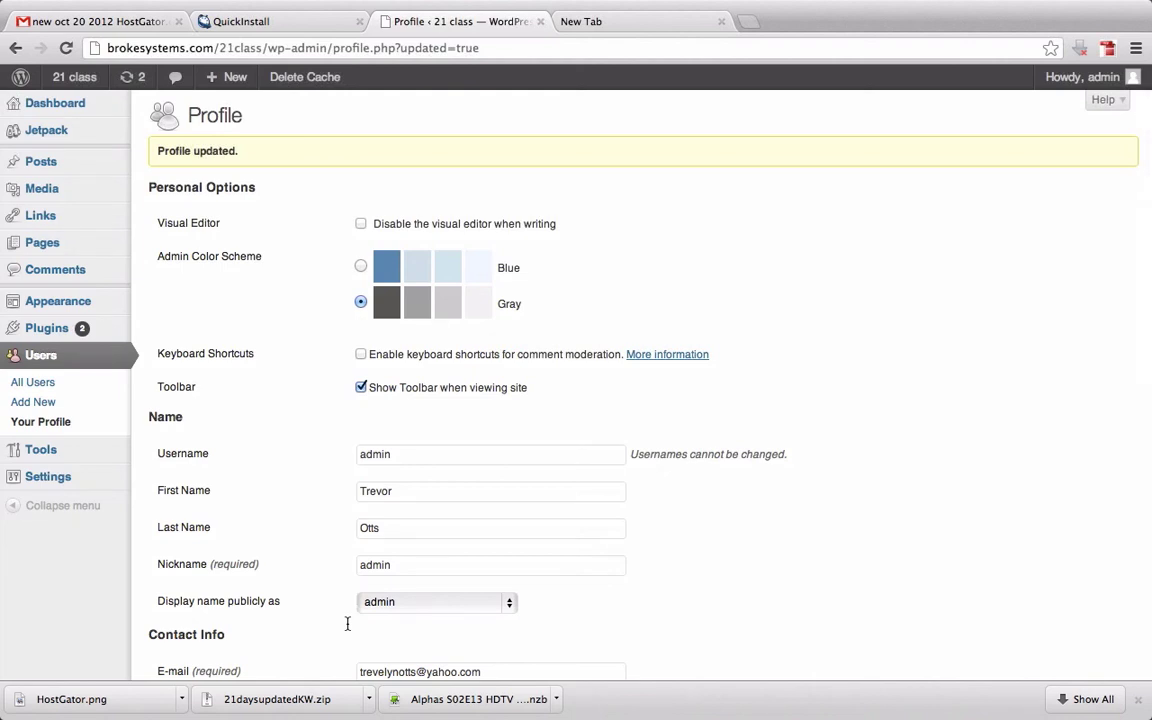
# Open the Add New User form and check the role choices, keeping Subscriber
pyautogui.click(45, 358)
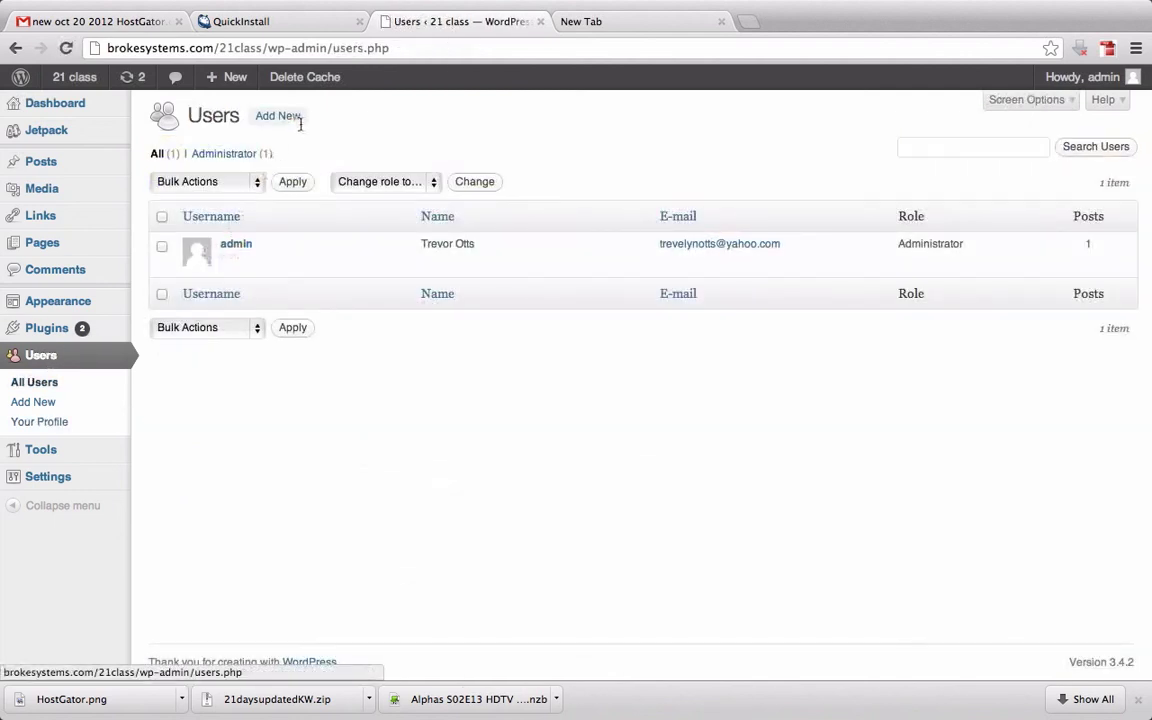
pyautogui.click(300, 116)
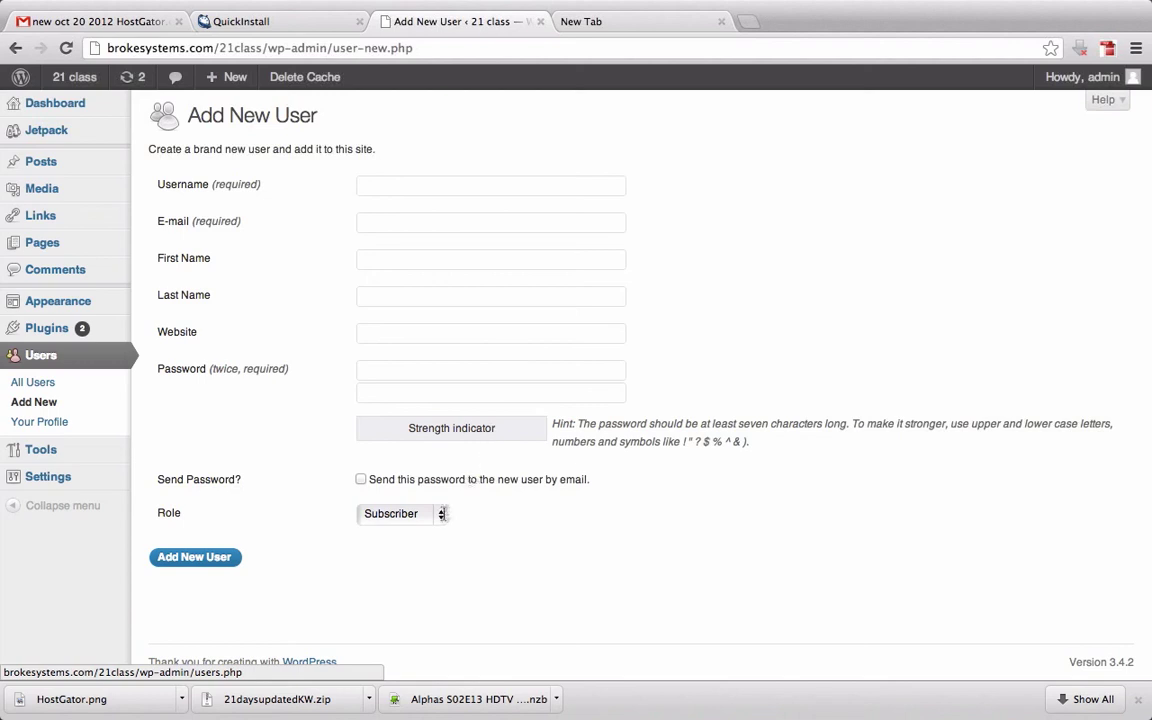
pyautogui.click(400, 513)
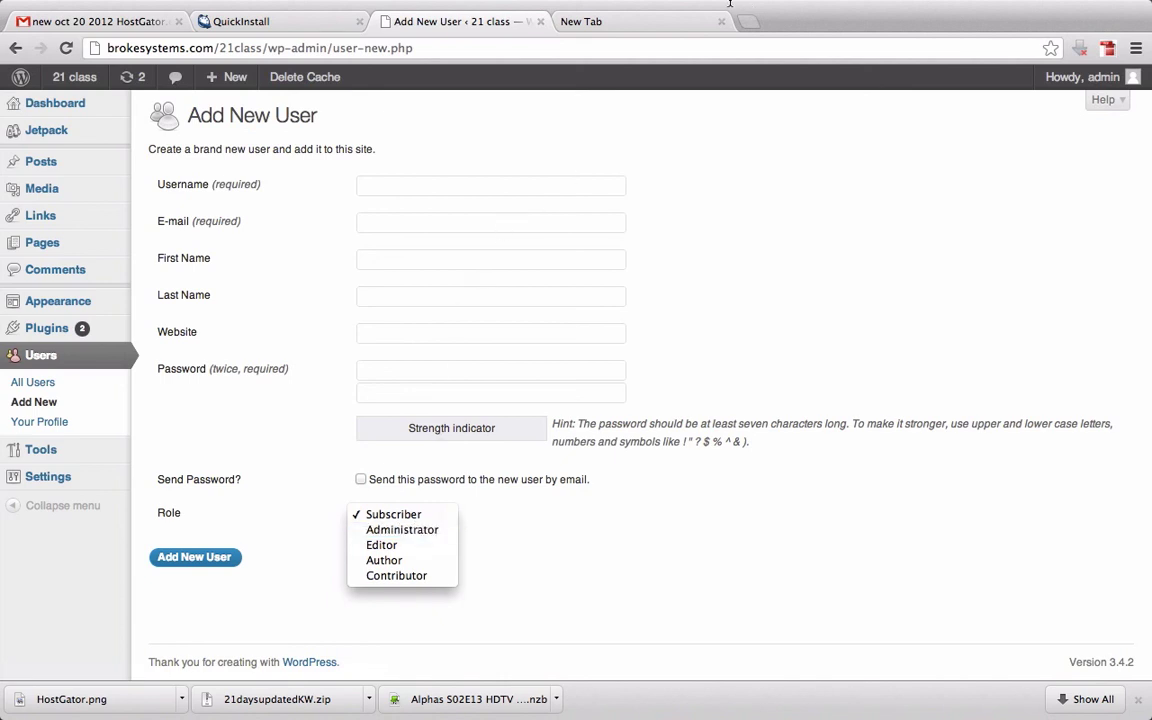
pyautogui.click(728, 4)
pyautogui.moveTo(700, 3)
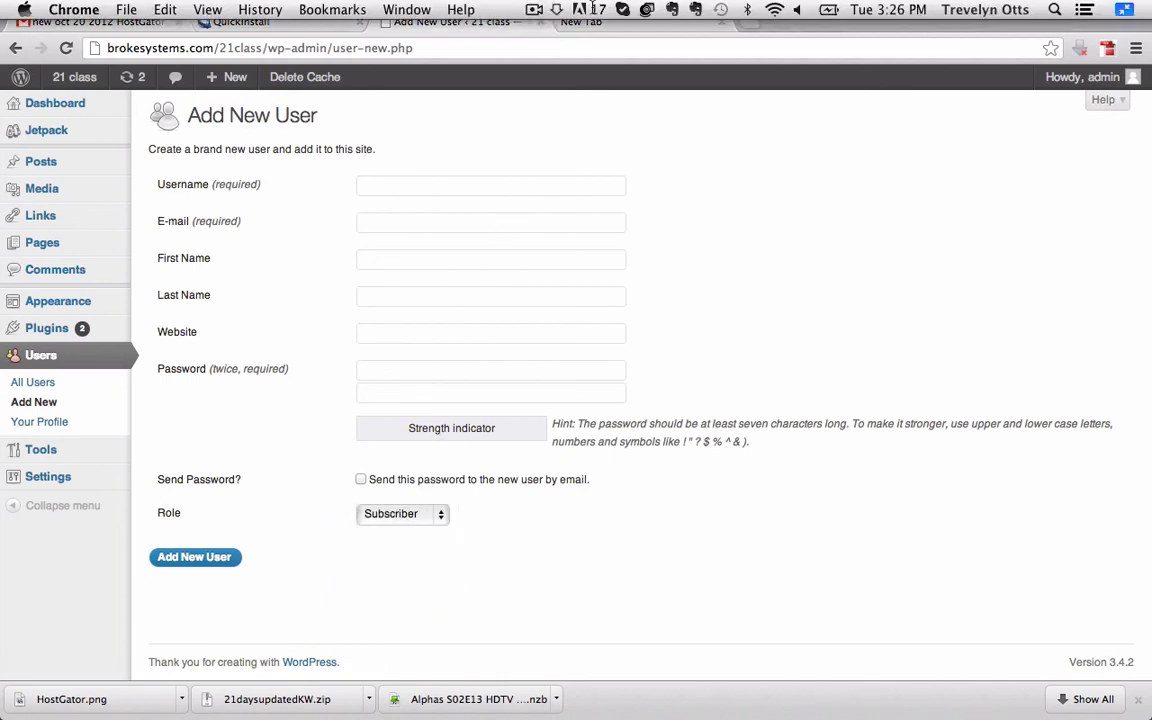